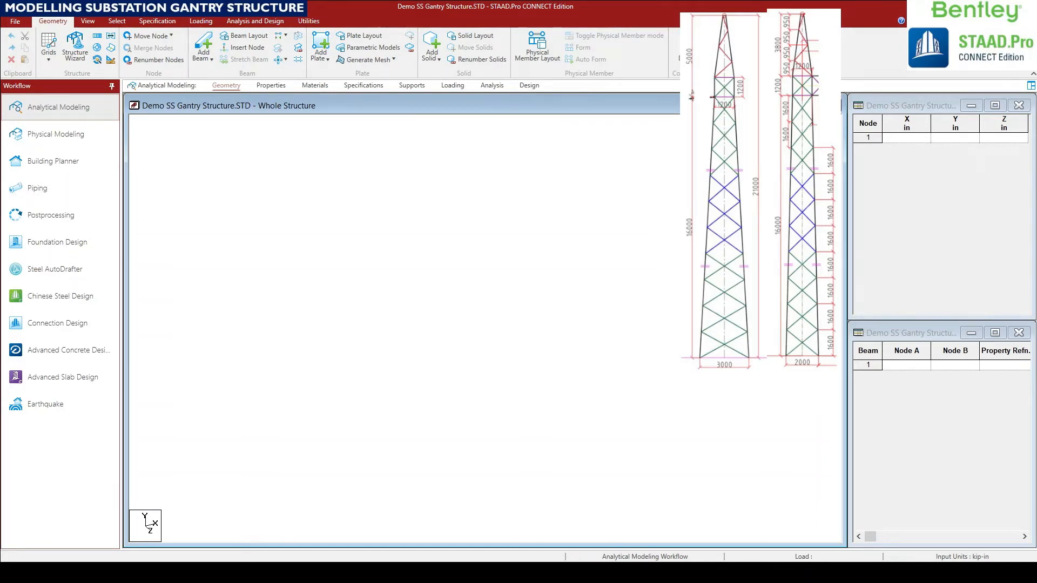
Open the display options for the whole-structure view and move the dialog clear of the tower drawings.
click(957, 185)
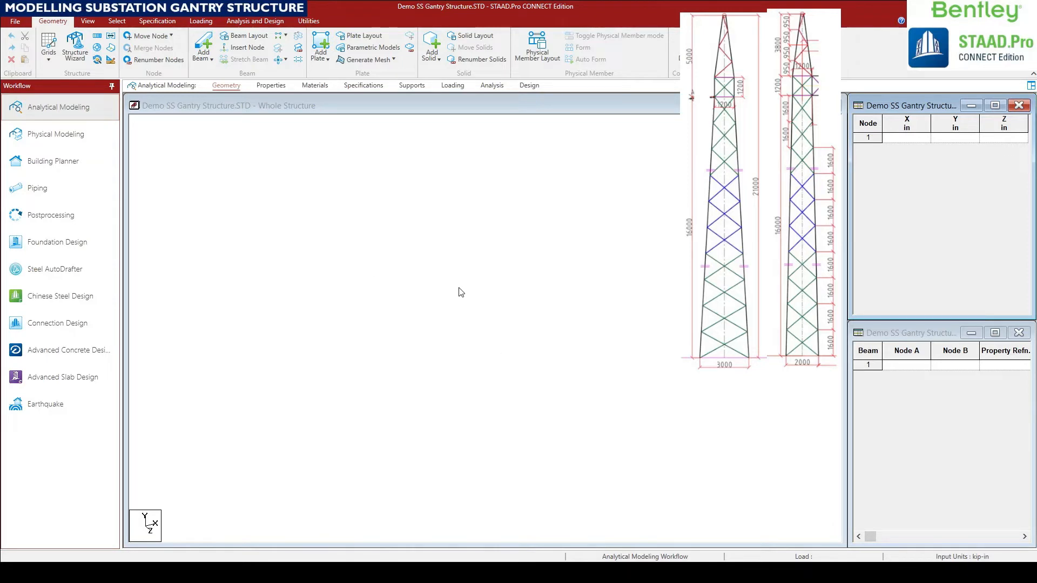
right_click(452, 268)
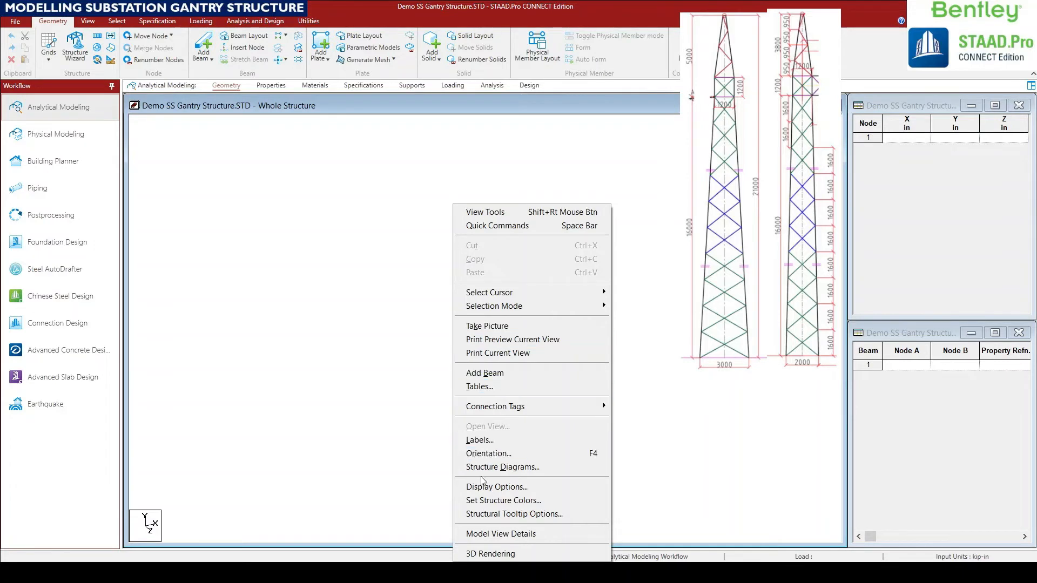
click(491, 489)
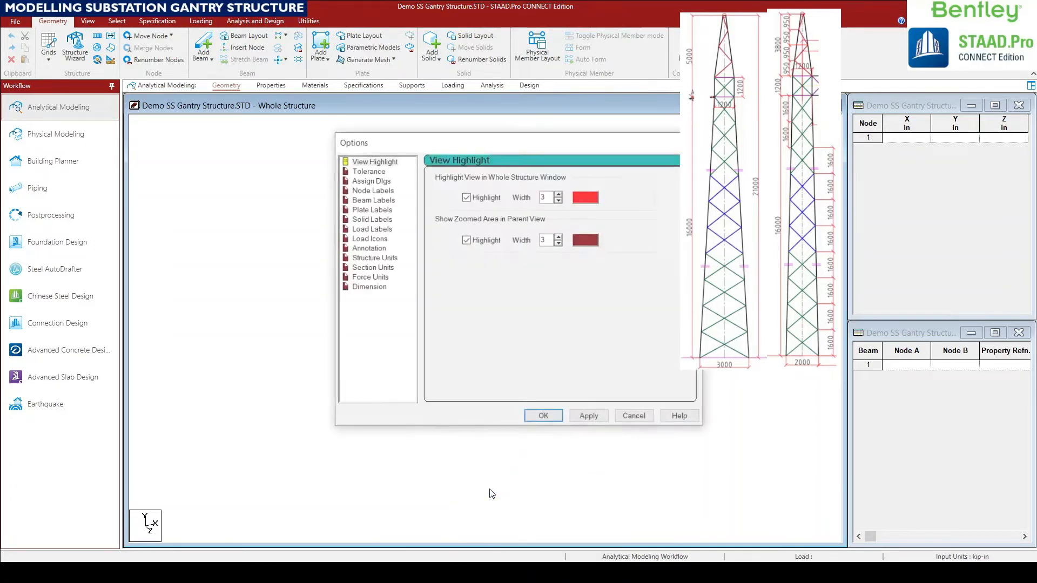
drag(375, 139, 234, 154)
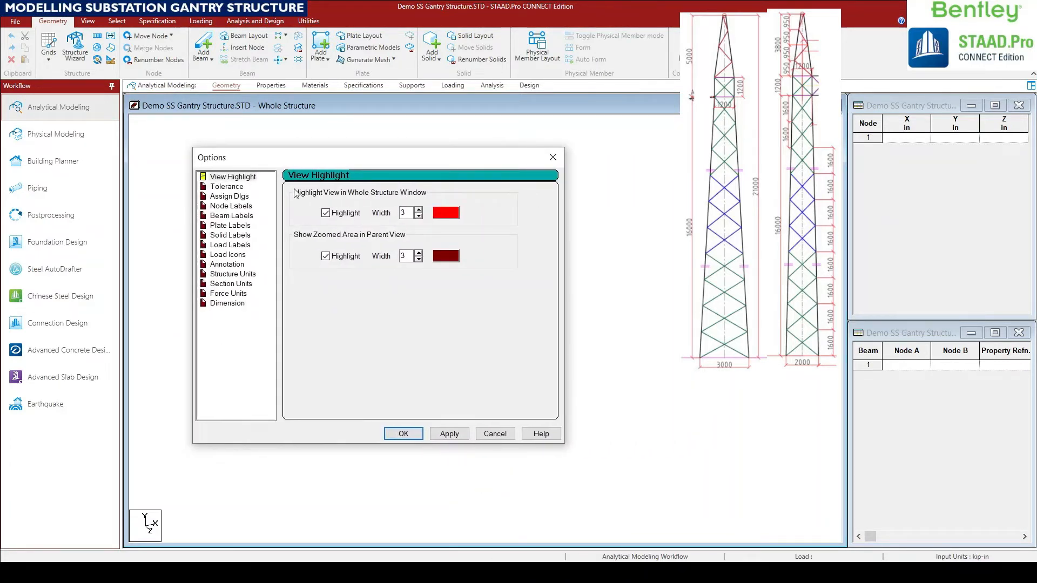
Review the display option pages from tolerance and the label settings through load icons and annotation.
click(222, 188)
click(221, 198)
click(223, 215)
click(223, 207)
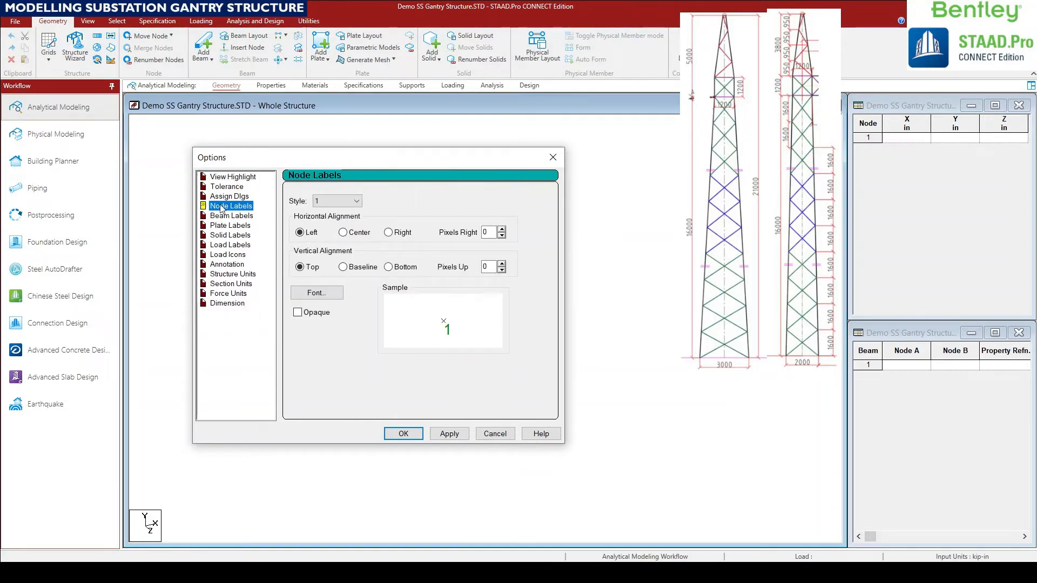
click(223, 226)
click(227, 235)
click(229, 245)
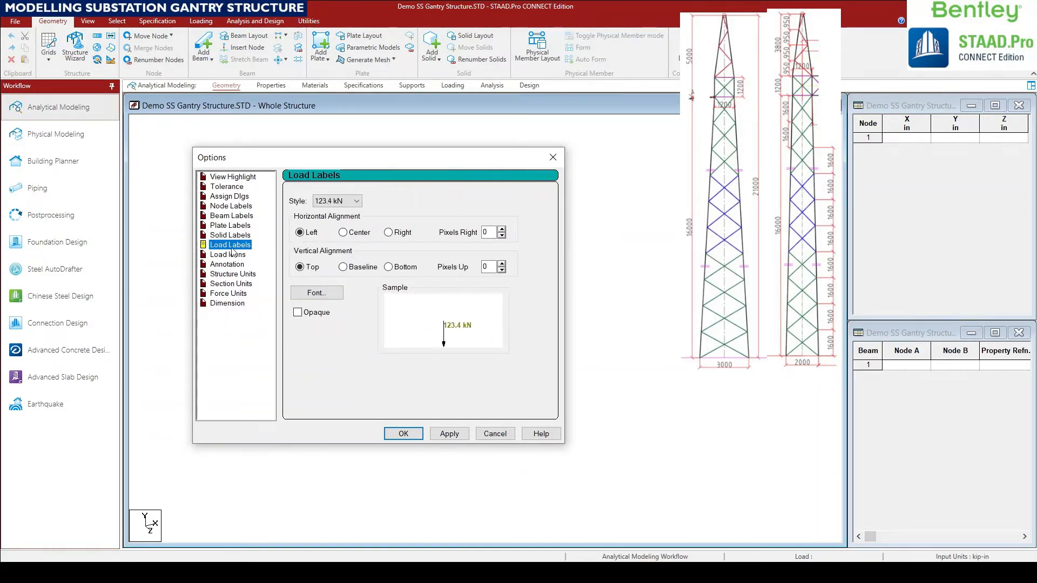
click(234, 255)
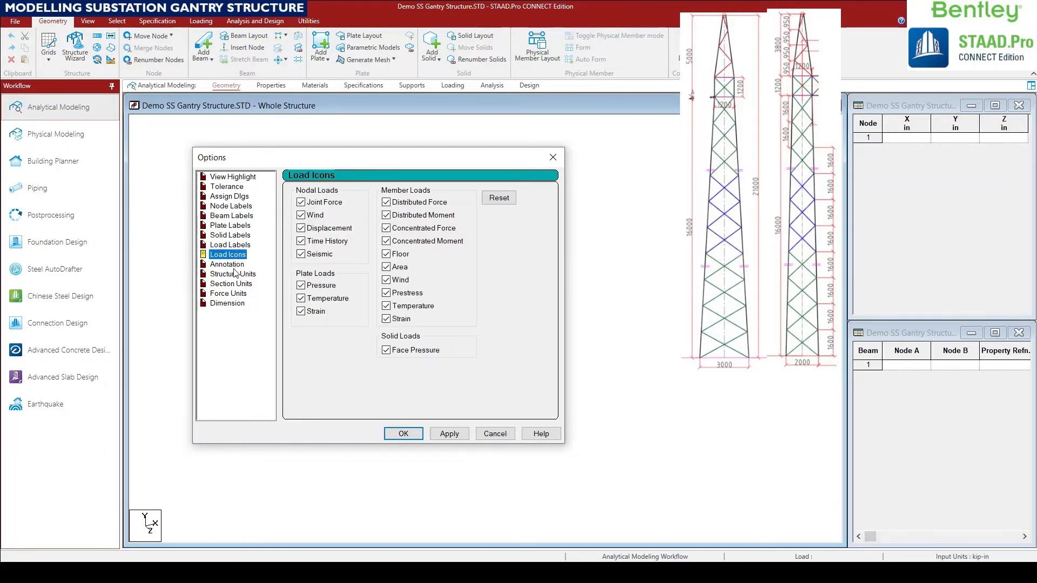
click(234, 266)
Set the structure dimension unit to m and the displacement unit to mm.
click(234, 275)
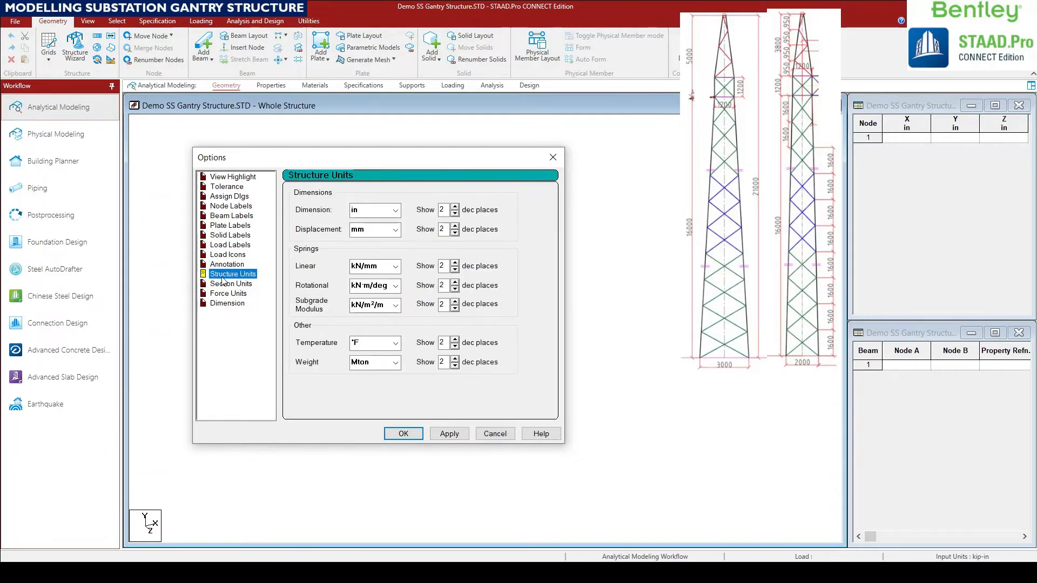
click(396, 212)
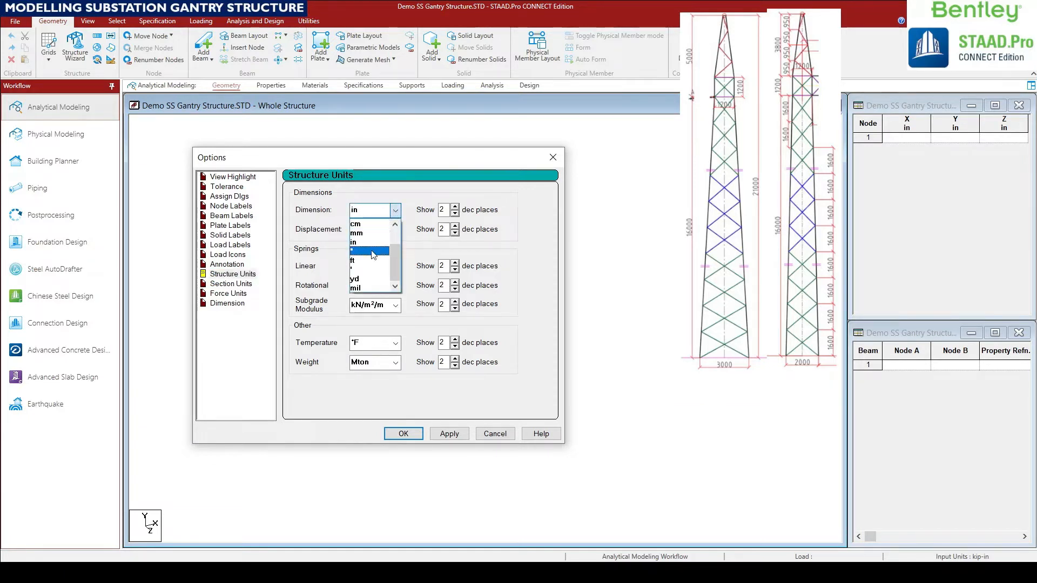
scroll(369, 238, up, 1)
click(369, 233)
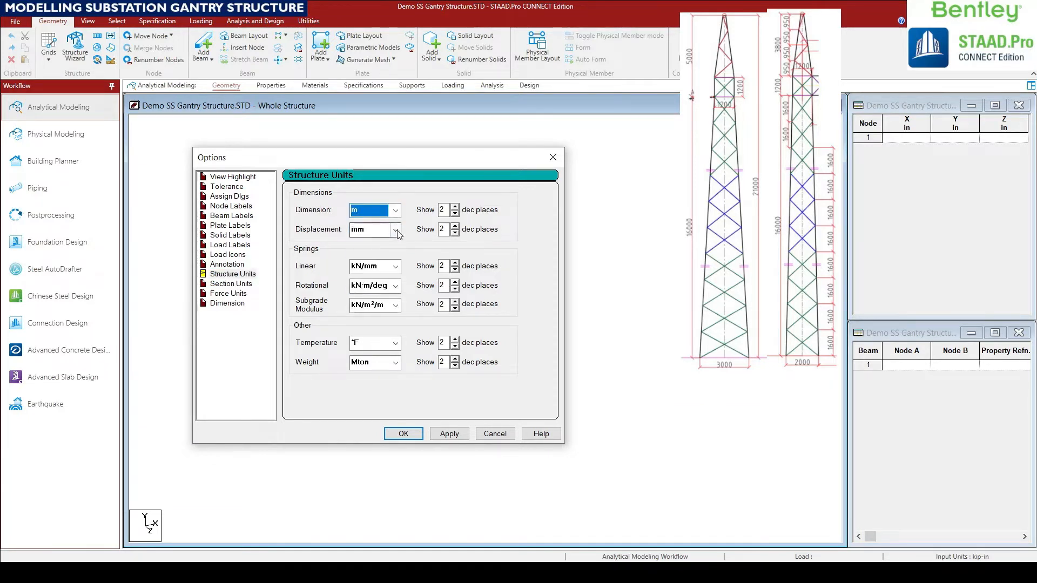
click(395, 230)
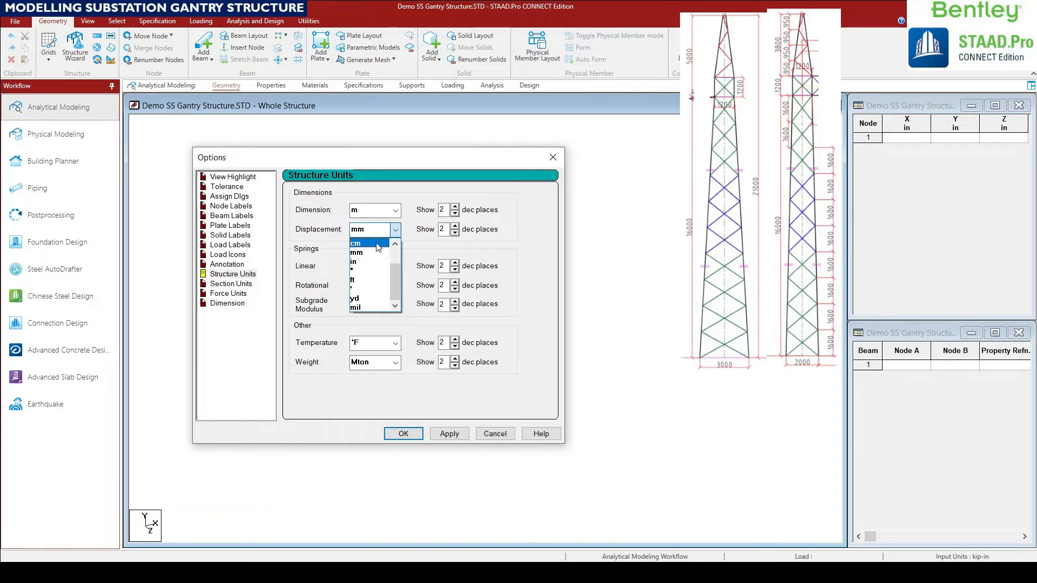
click(372, 252)
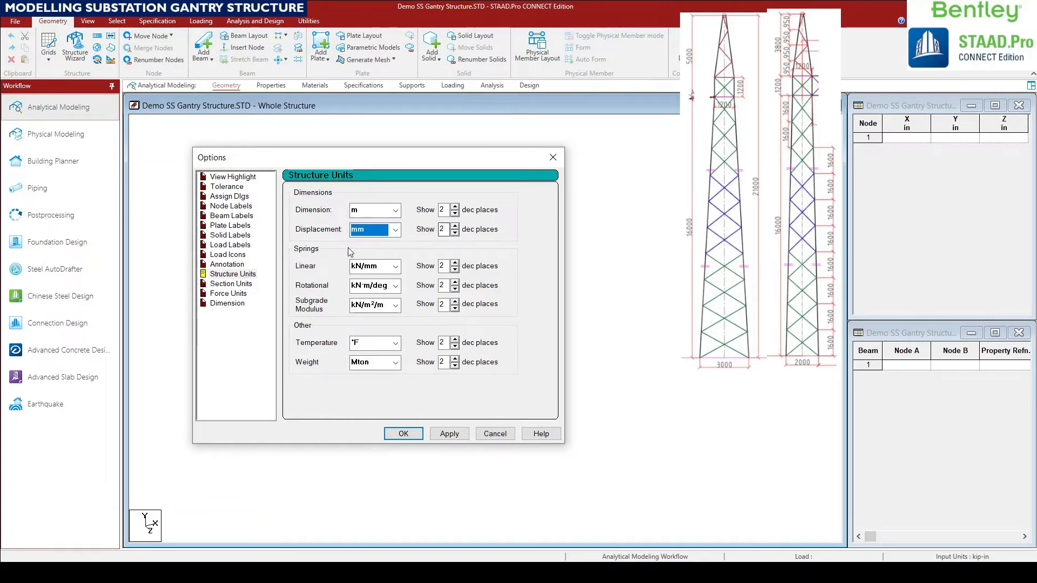
Examine the unit choices for linear springs, rotational springs, subgrade modulus and temperature.
click(394, 266)
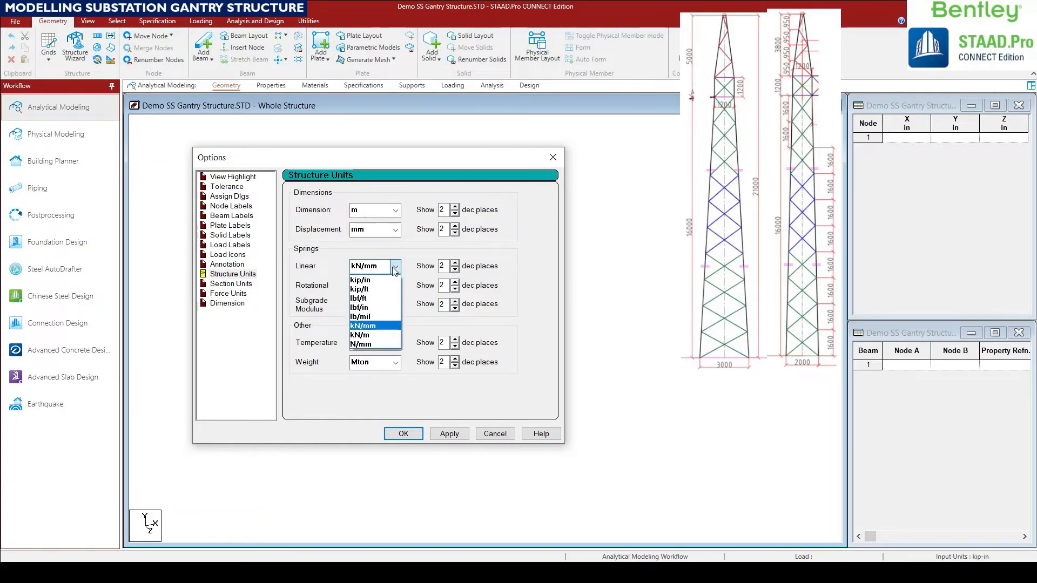
click(395, 268)
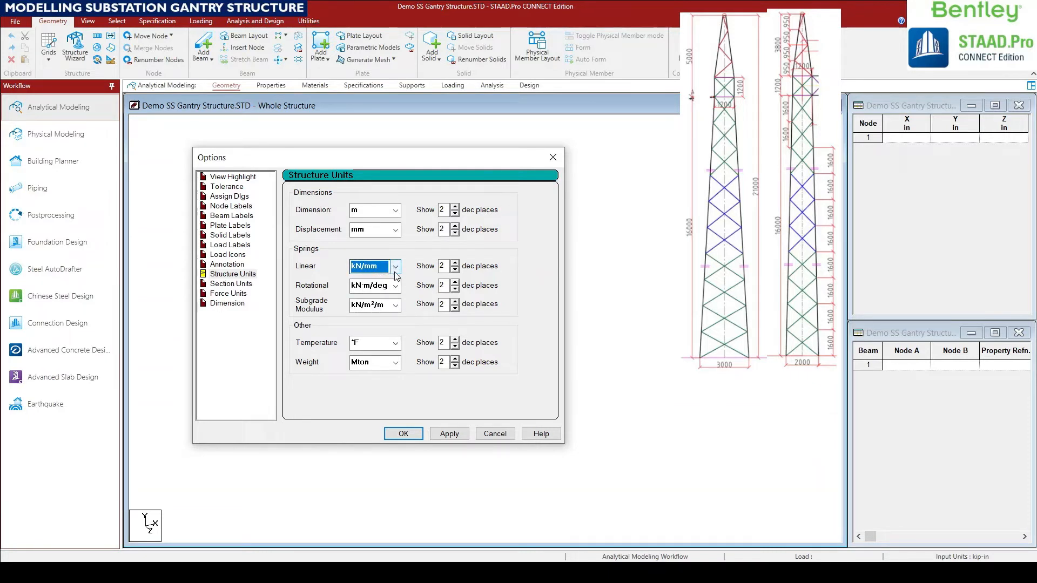
click(396, 286)
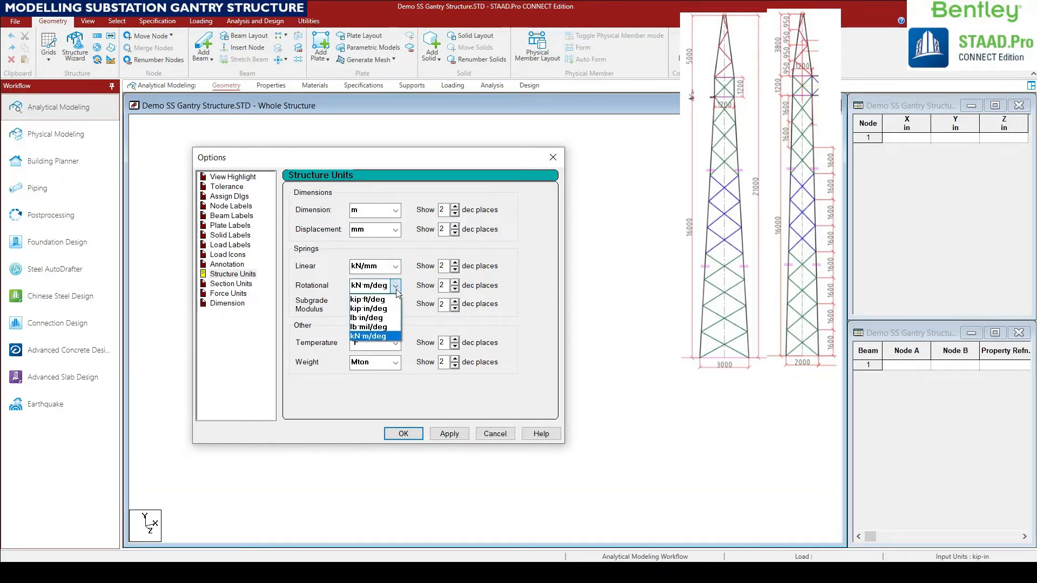
click(397, 291)
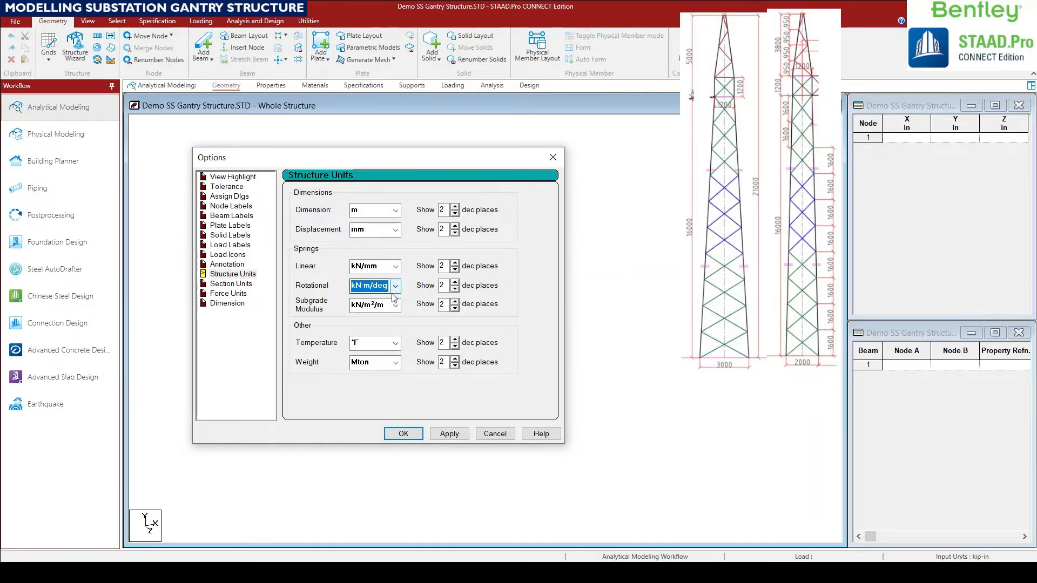
click(396, 305)
click(398, 309)
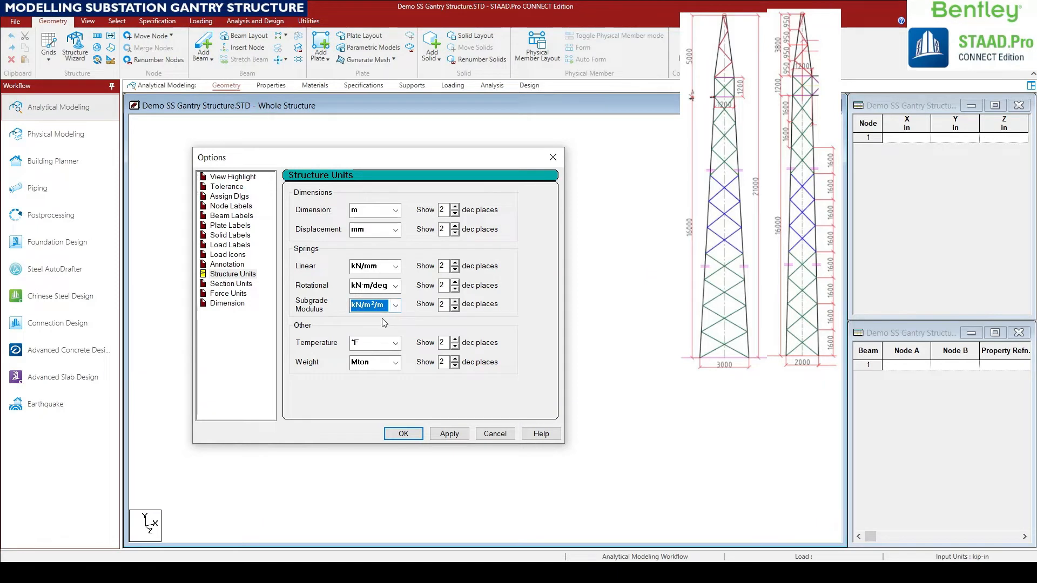
click(398, 343)
click(397, 343)
Set the structure weight unit to kg and the dimension precision to 2 decimal places.
click(396, 362)
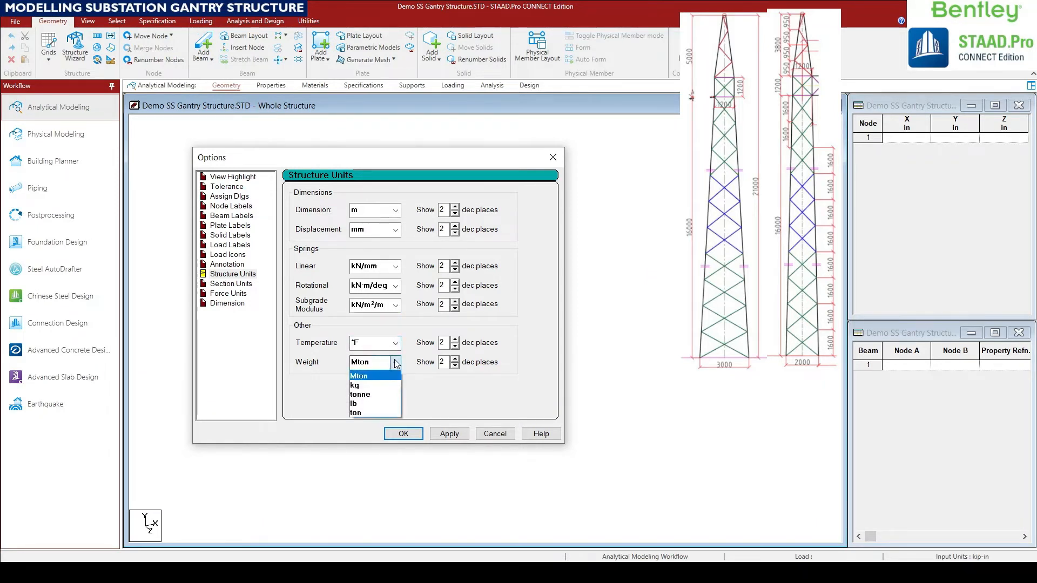
click(382, 386)
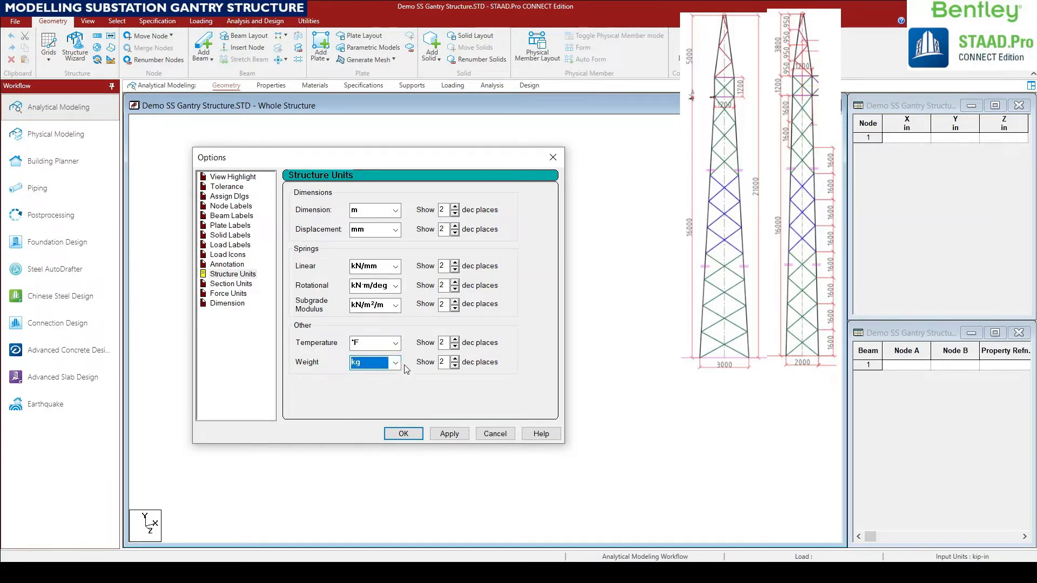
click(455, 214)
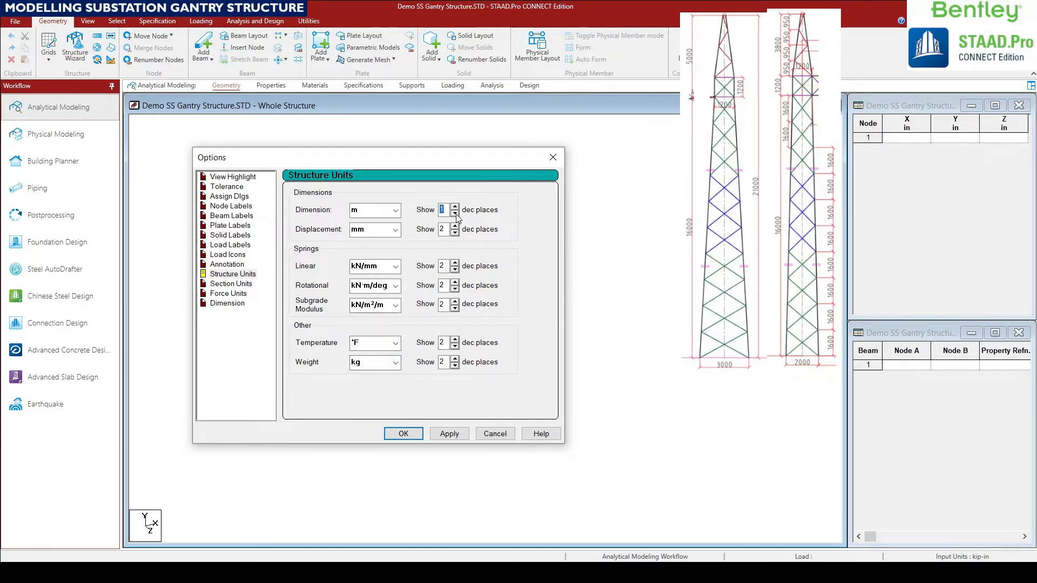
click(456, 208)
Set all section and material property units, from area to alpha, to show 2 decimal places.
click(232, 284)
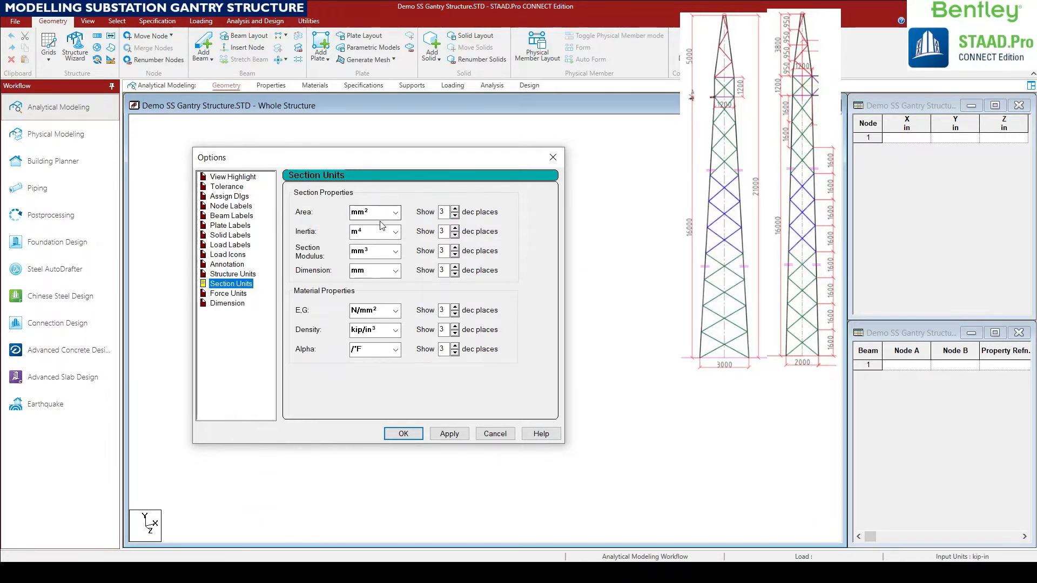
click(455, 216)
click(455, 235)
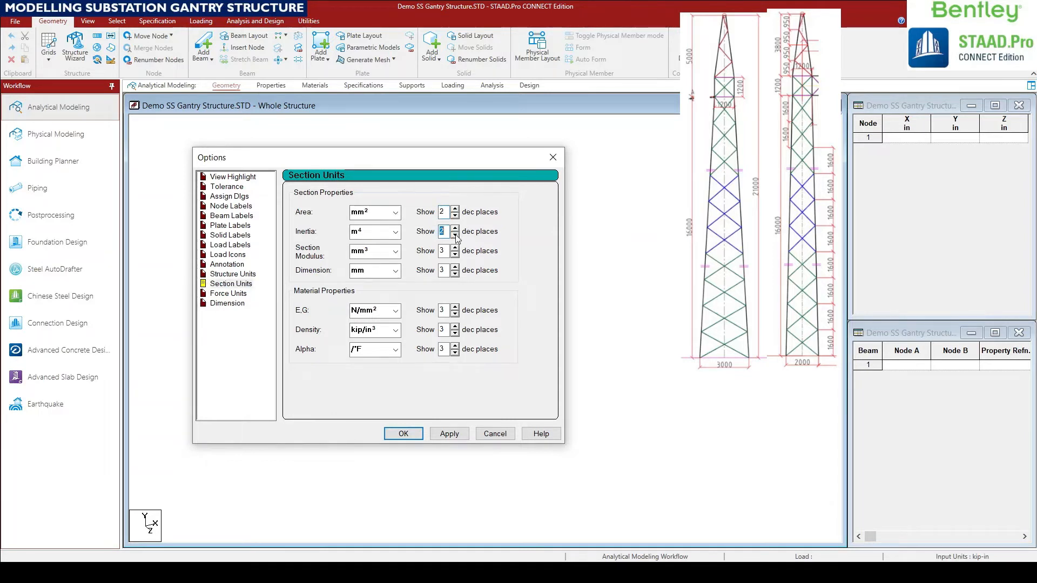
click(455, 254)
click(454, 273)
click(455, 314)
click(455, 333)
click(455, 352)
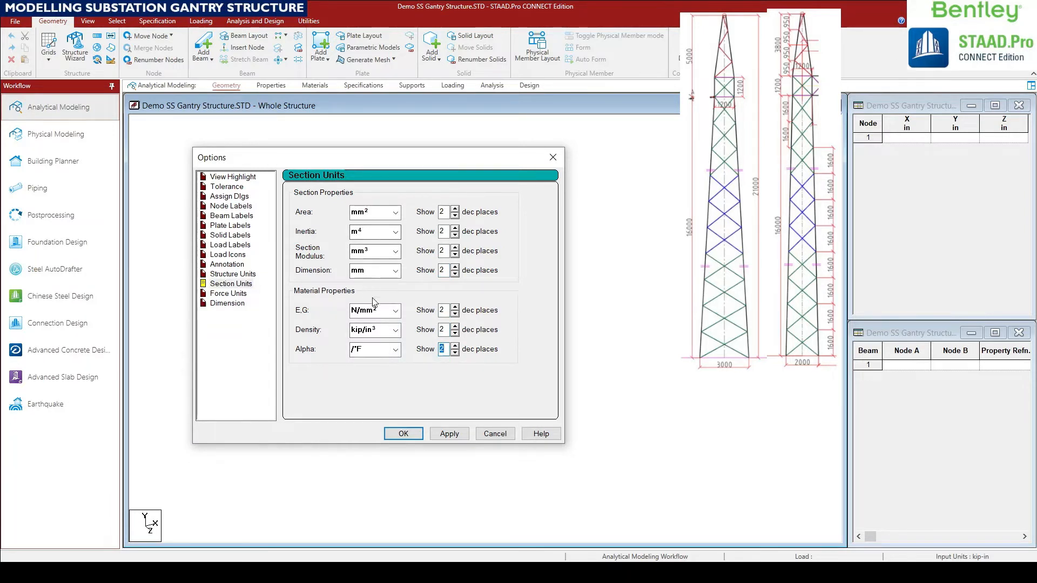
Set the material density unit to kg/m³ and check the unit choices for alpha.
click(395, 331)
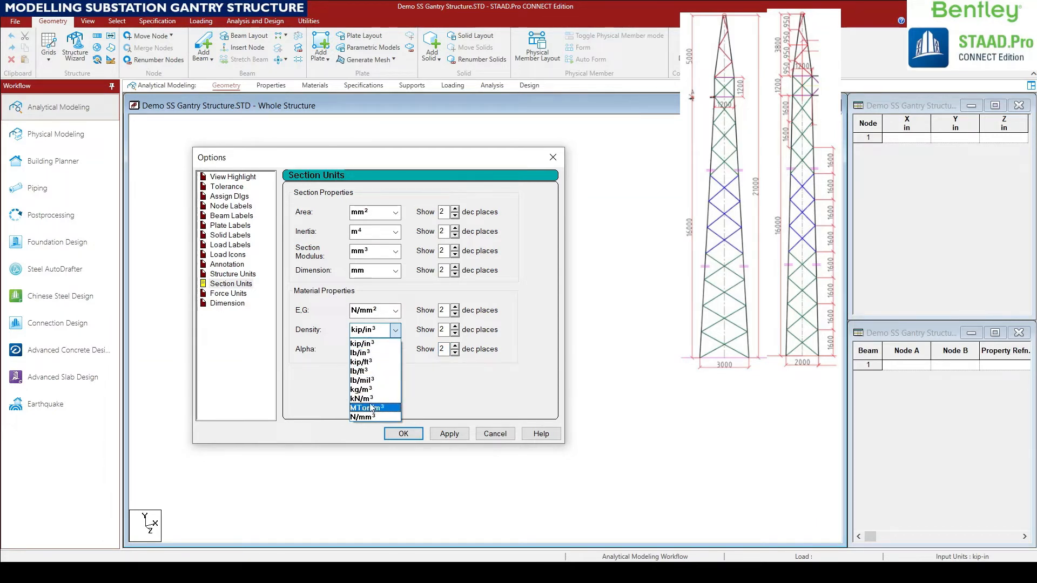
click(378, 390)
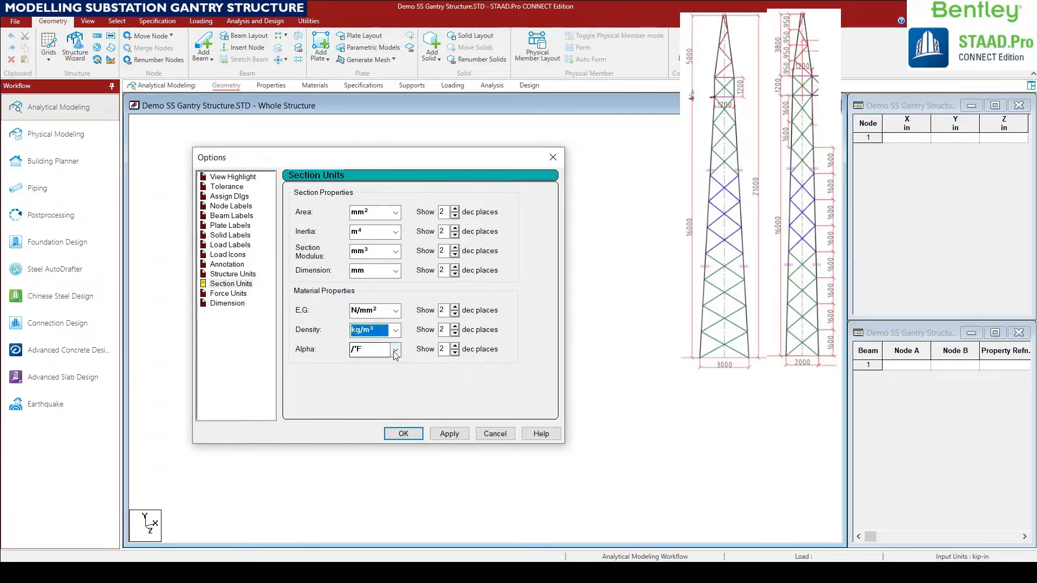
click(396, 350)
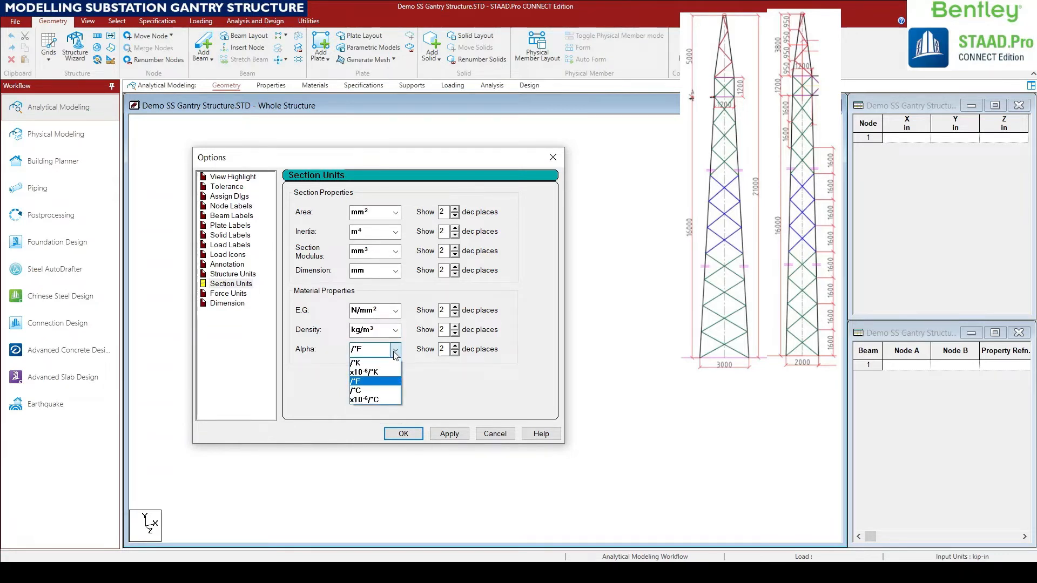
click(396, 353)
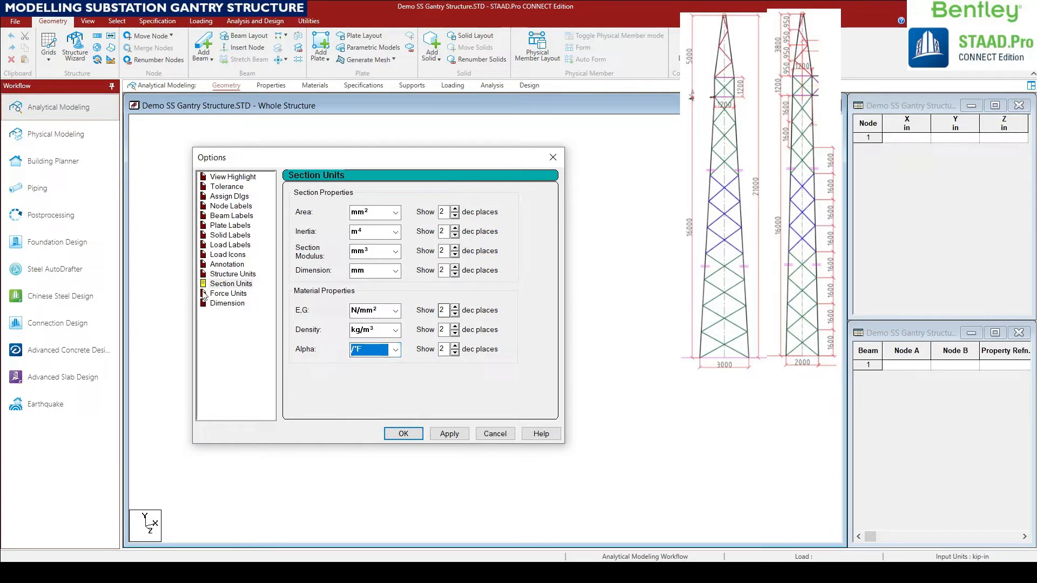
Set the force unit to kN and the distributed force unit to kN/m.
click(232, 294)
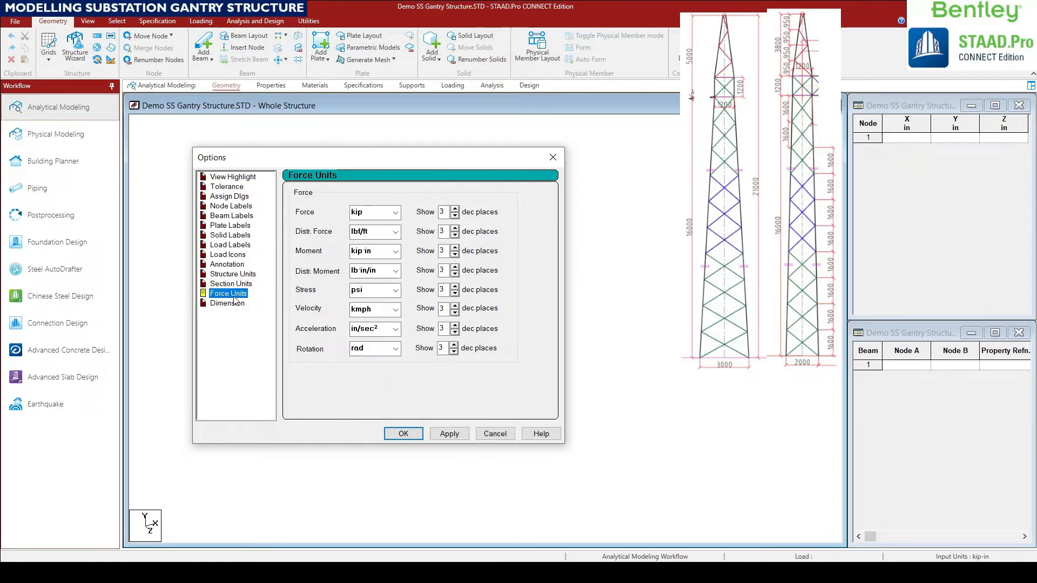
click(379, 212)
click(378, 235)
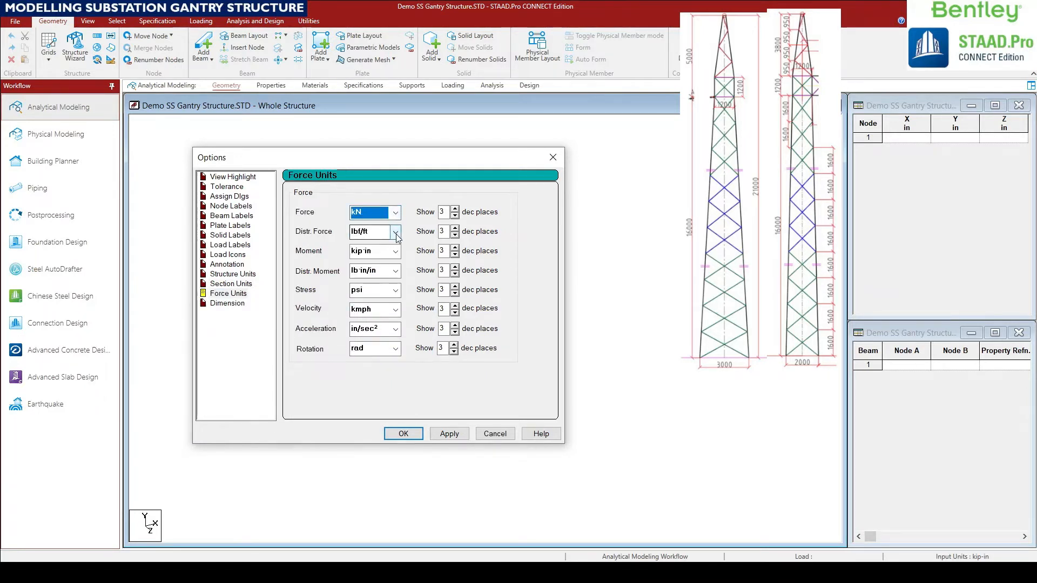
click(395, 232)
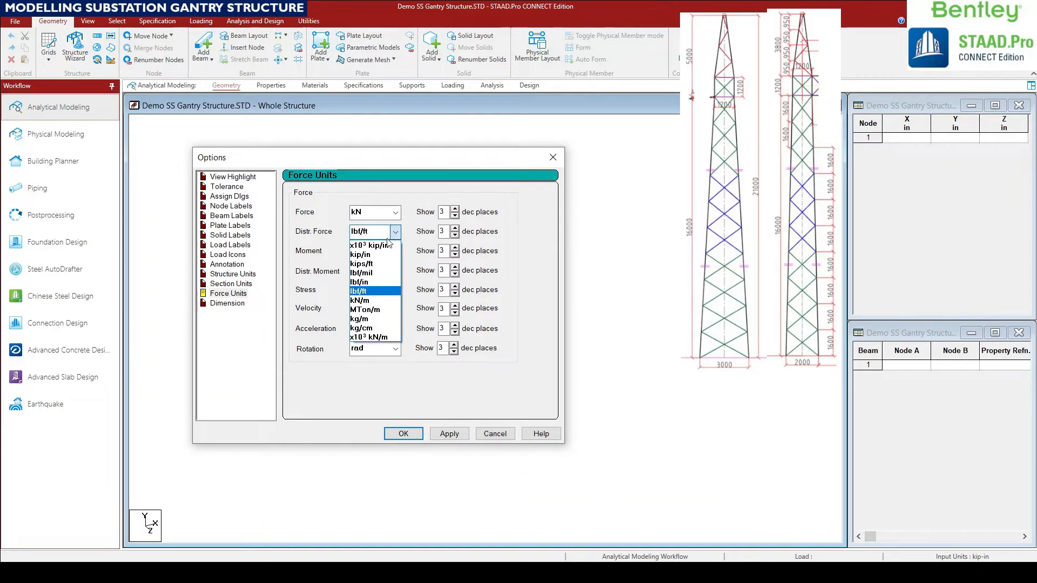
click(382, 299)
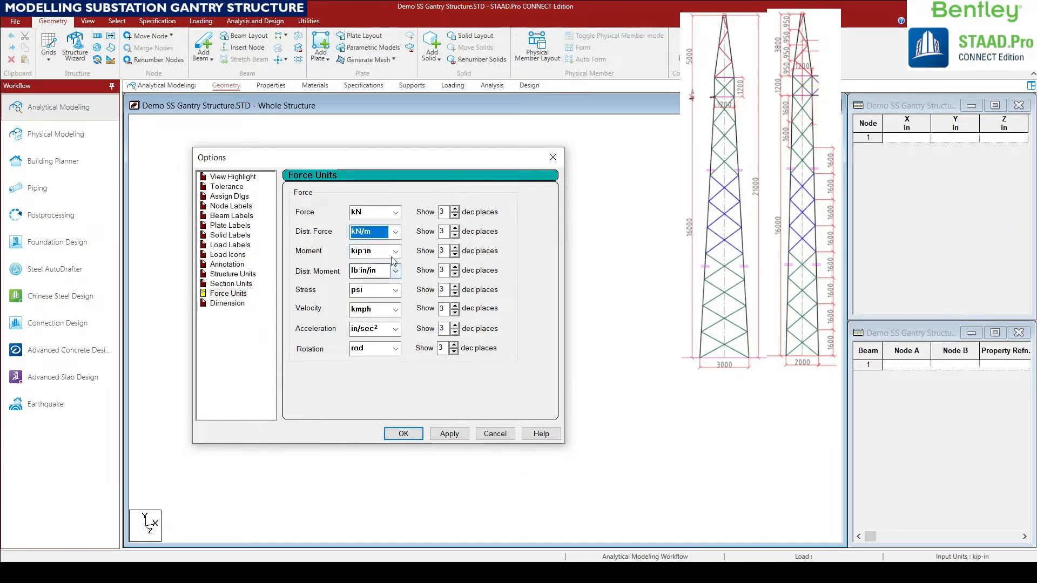
Set the moment unit to kN·m and the distributed moment unit to kN·m/m.
click(386, 251)
click(394, 292)
click(396, 271)
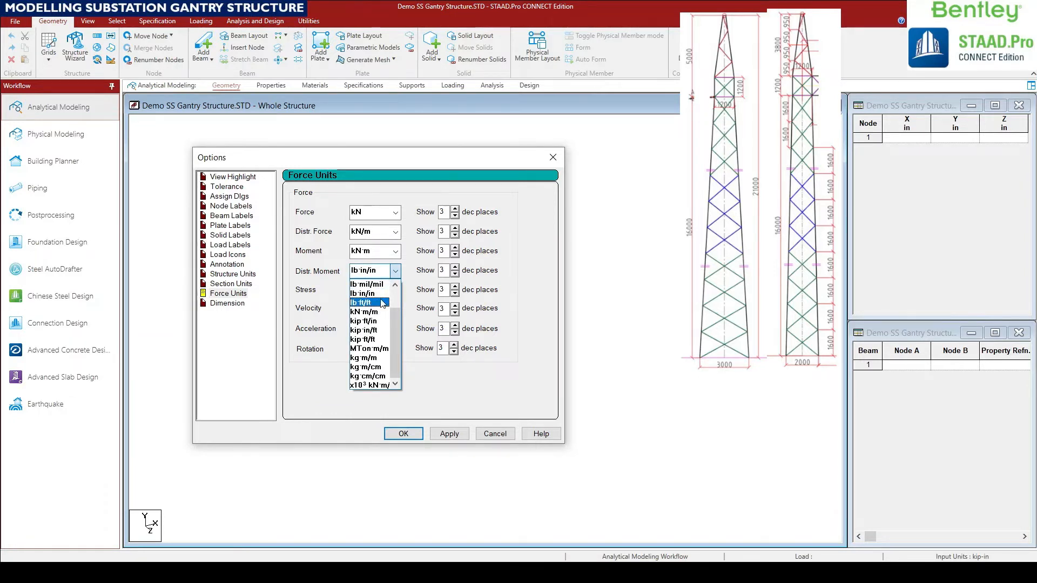
click(378, 312)
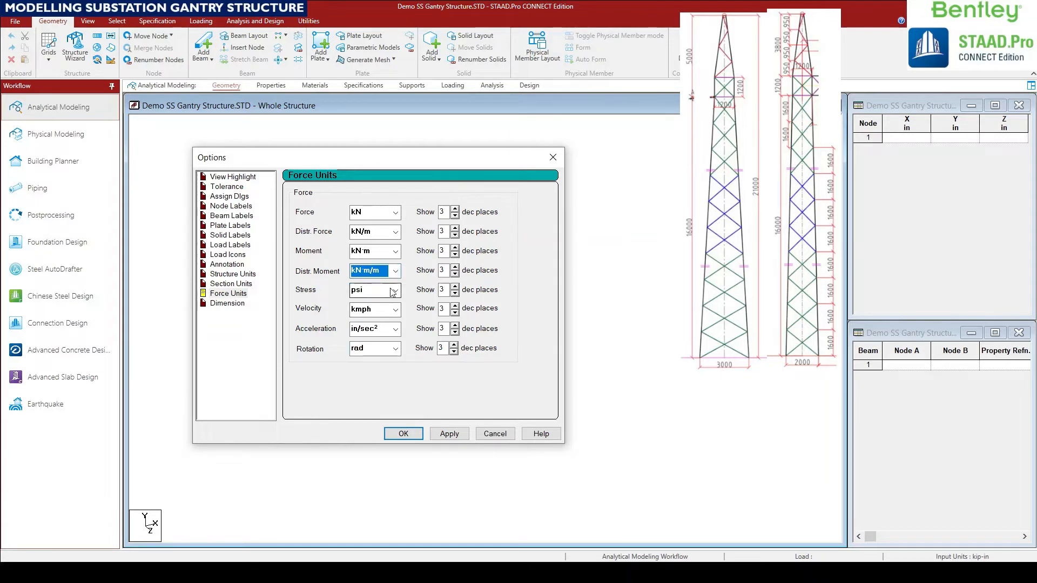
Set the stress unit to N/mm² and the velocity unit to m/sec.
click(395, 290)
click(369, 340)
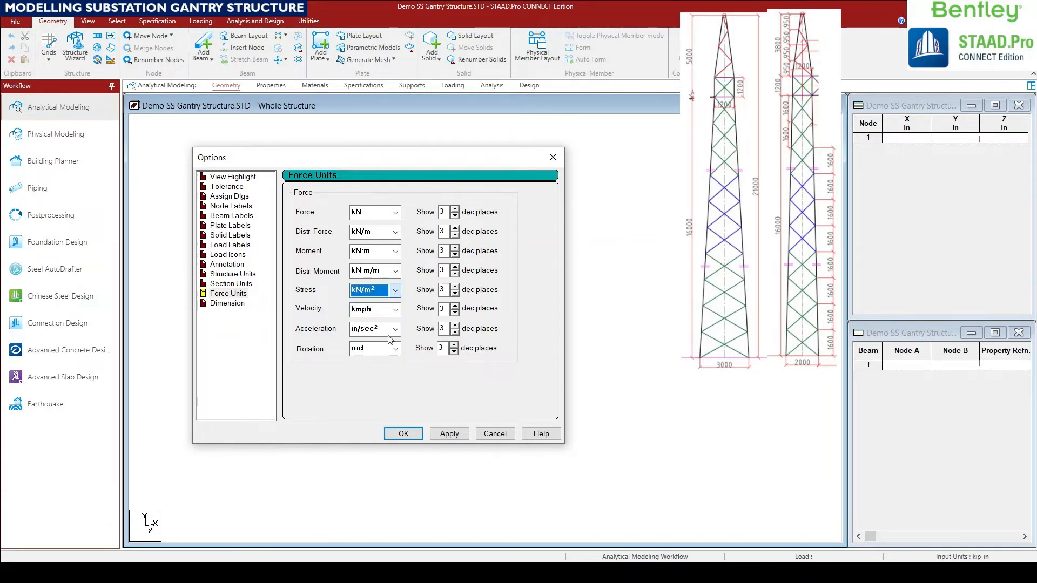
click(392, 296)
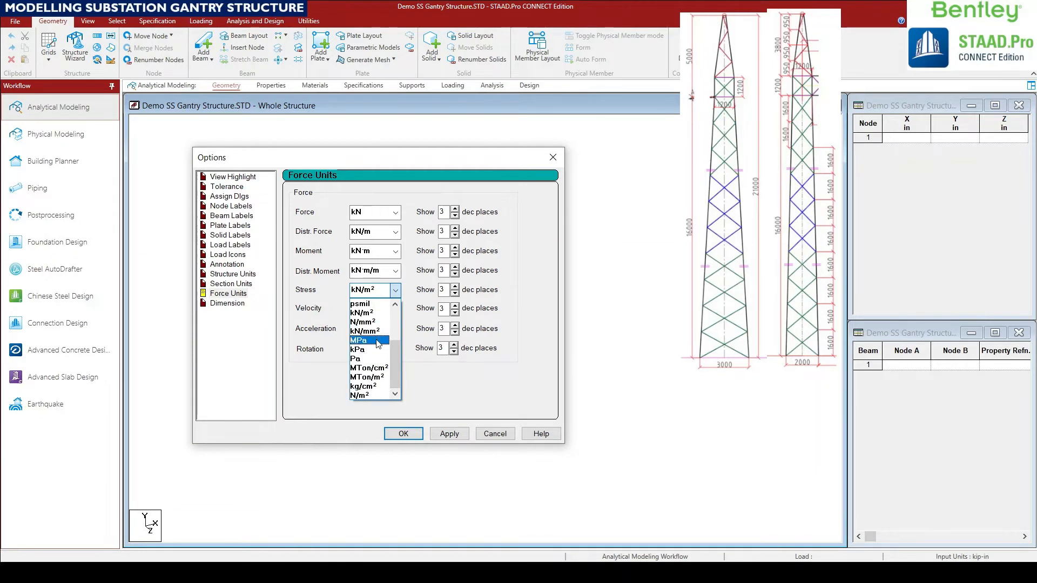
click(363, 322)
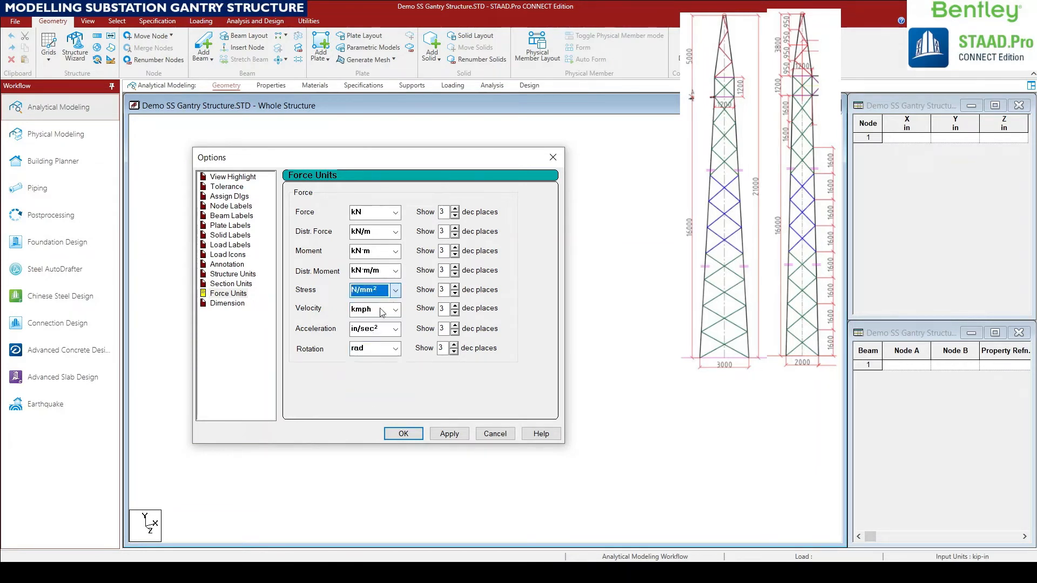
click(396, 309)
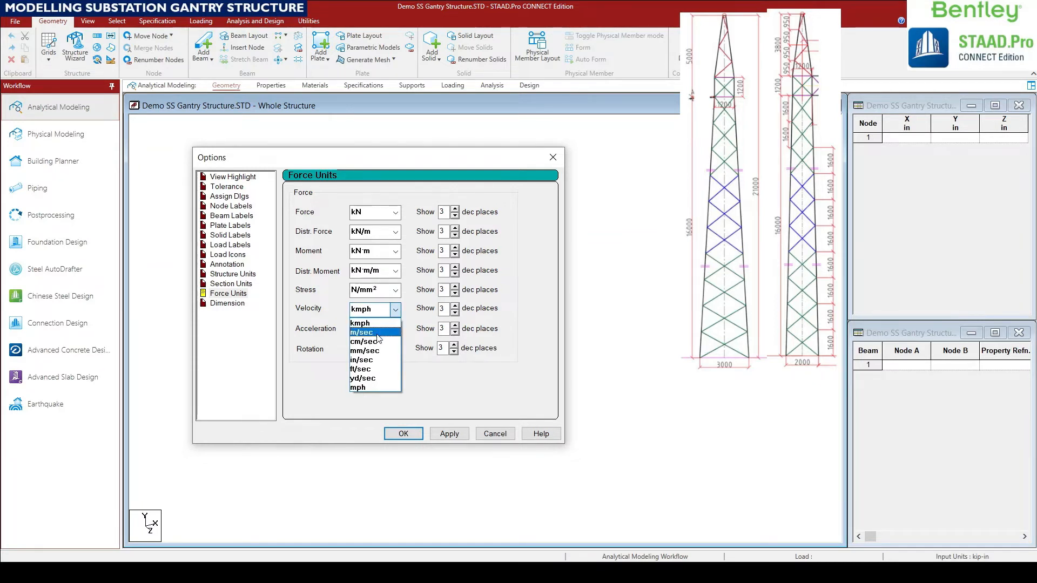
click(378, 332)
Set the acceleration unit to mm/sec² and the rotation unit to deg.
click(395, 330)
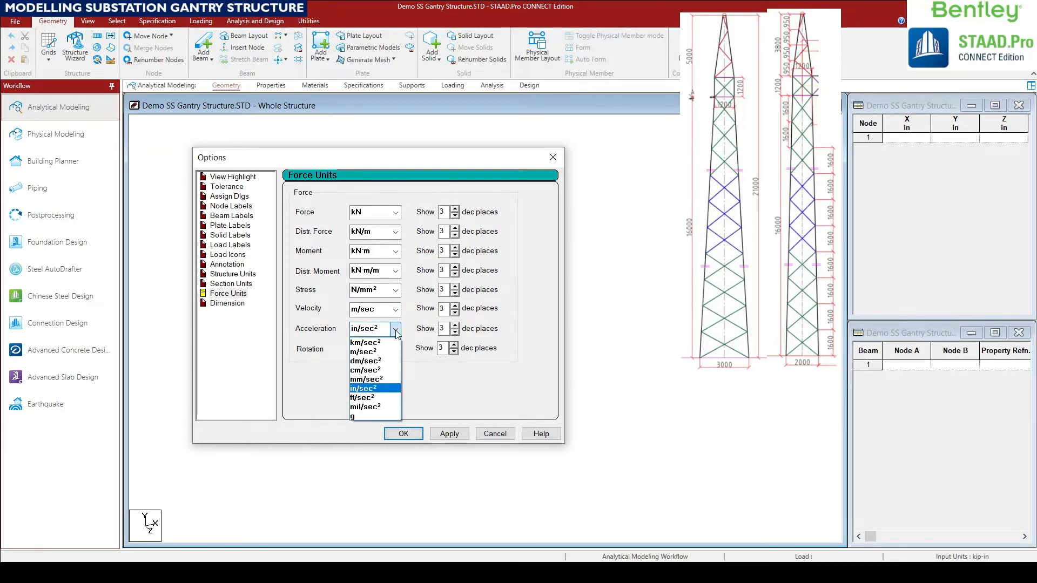
click(367, 379)
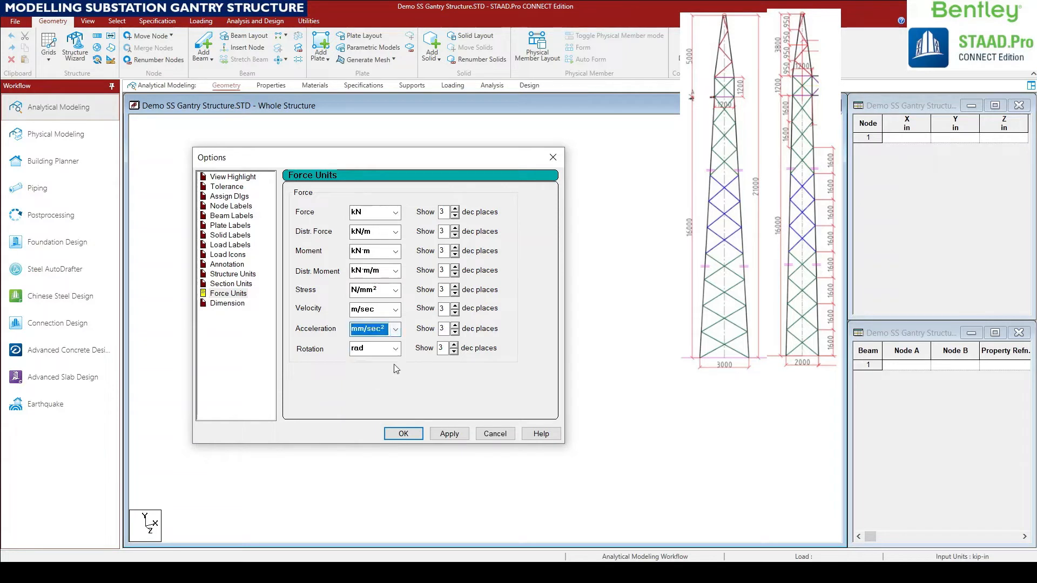
click(397, 352)
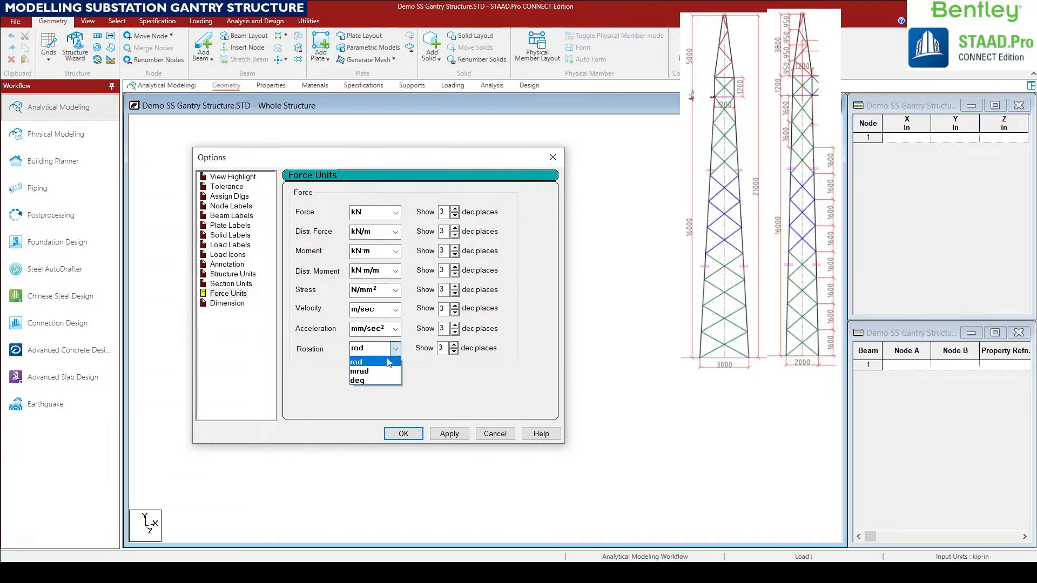
click(370, 380)
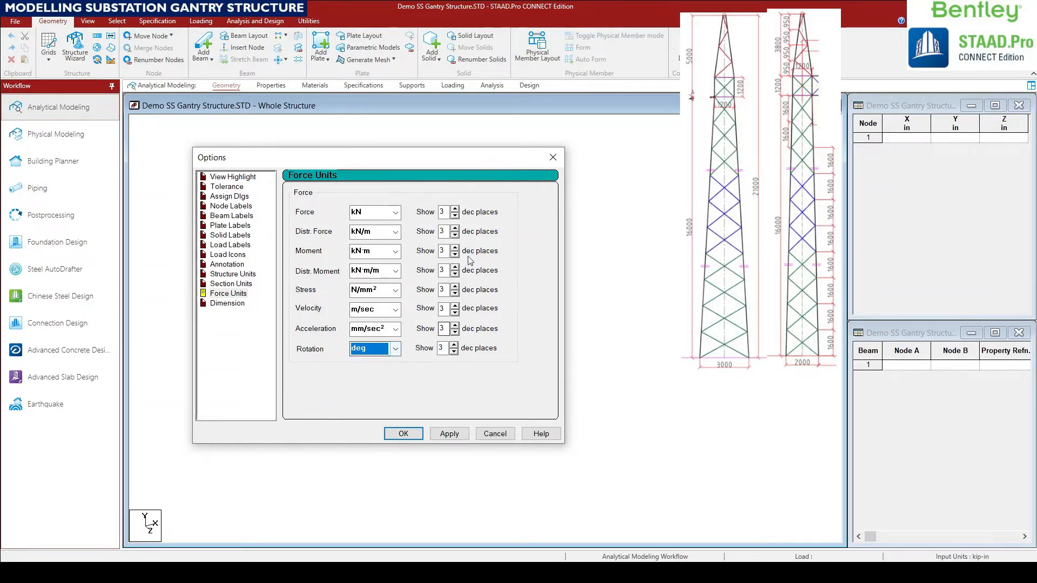
Set all force units, from force to rotation, to show 2 decimal places.
click(455, 215)
click(455, 235)
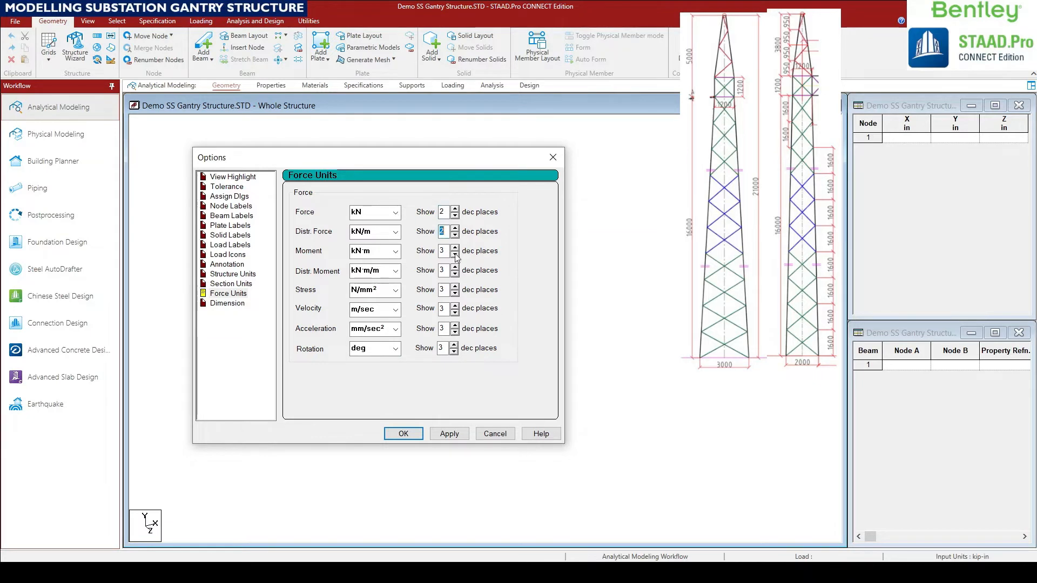
click(455, 254)
click(455, 273)
click(455, 293)
click(455, 312)
click(455, 332)
click(454, 352)
Review the dimension, force unit, section unit, structure unit and annotation display settings.
click(227, 303)
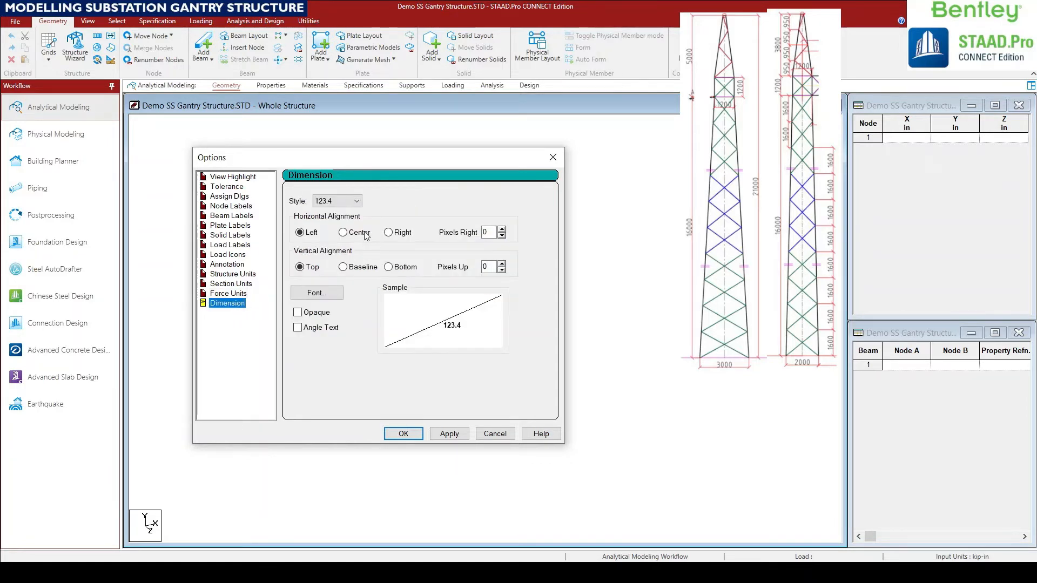
click(232, 294)
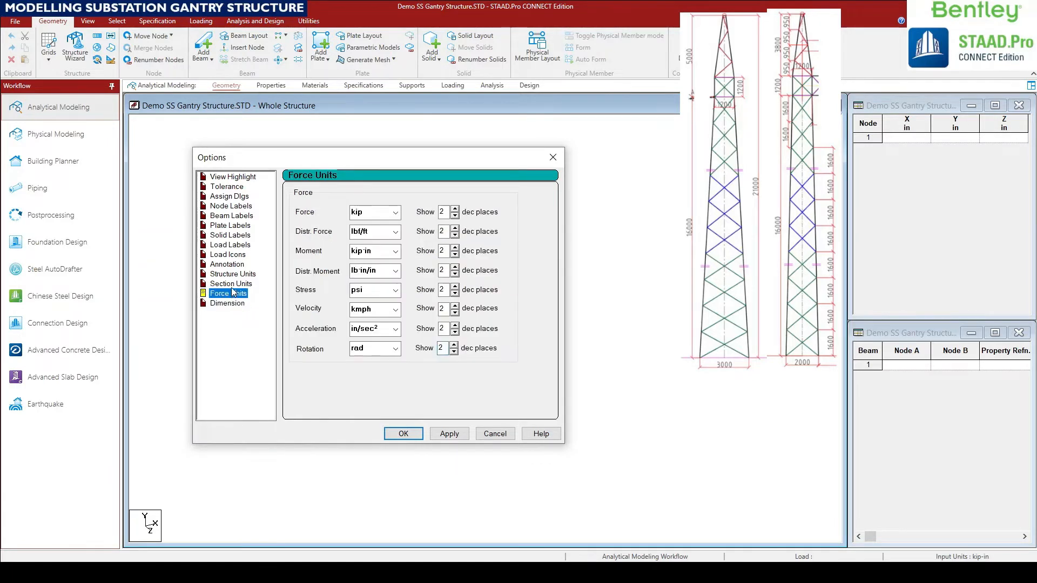
click(231, 284)
click(233, 275)
click(227, 264)
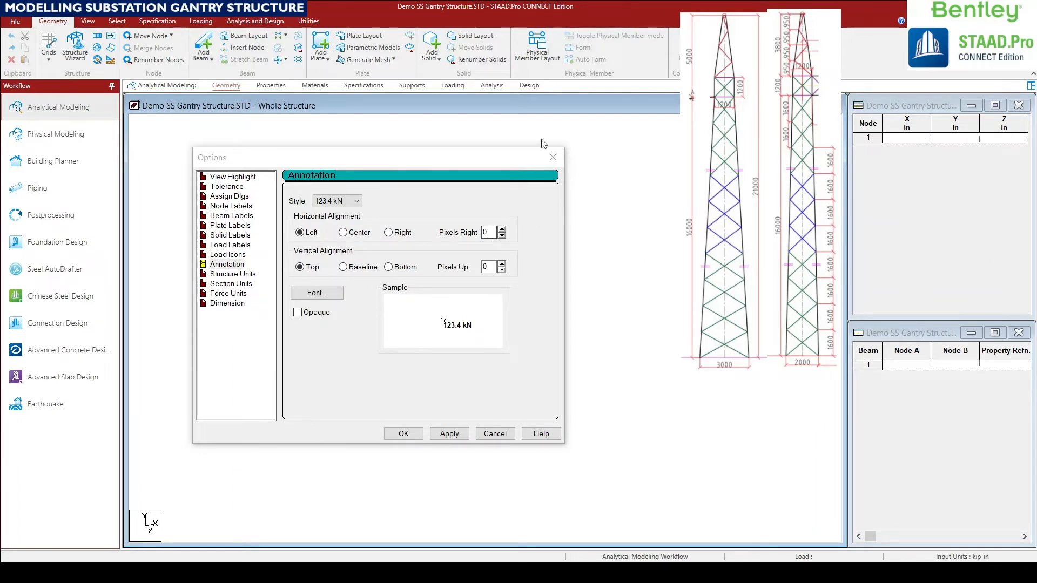
click(220, 265)
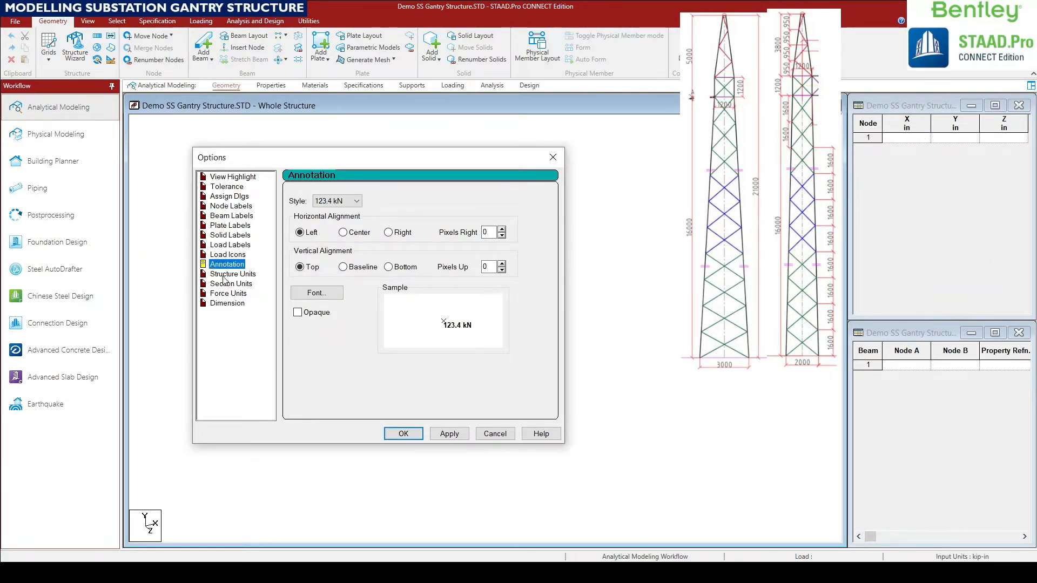
Set the structure's dimension unit to m, then apply and accept the display options.
click(225, 274)
click(399, 212)
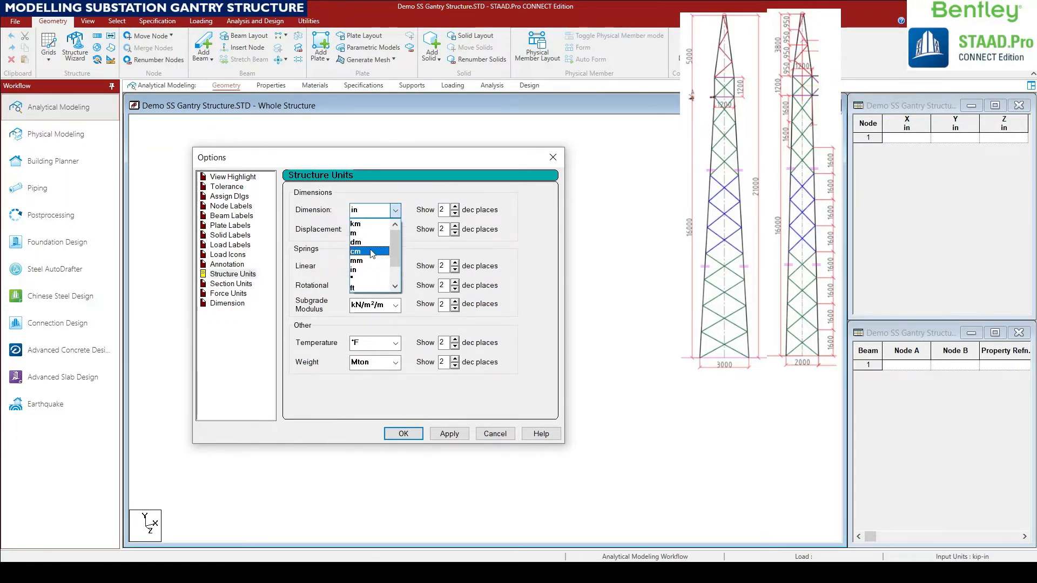
click(368, 241)
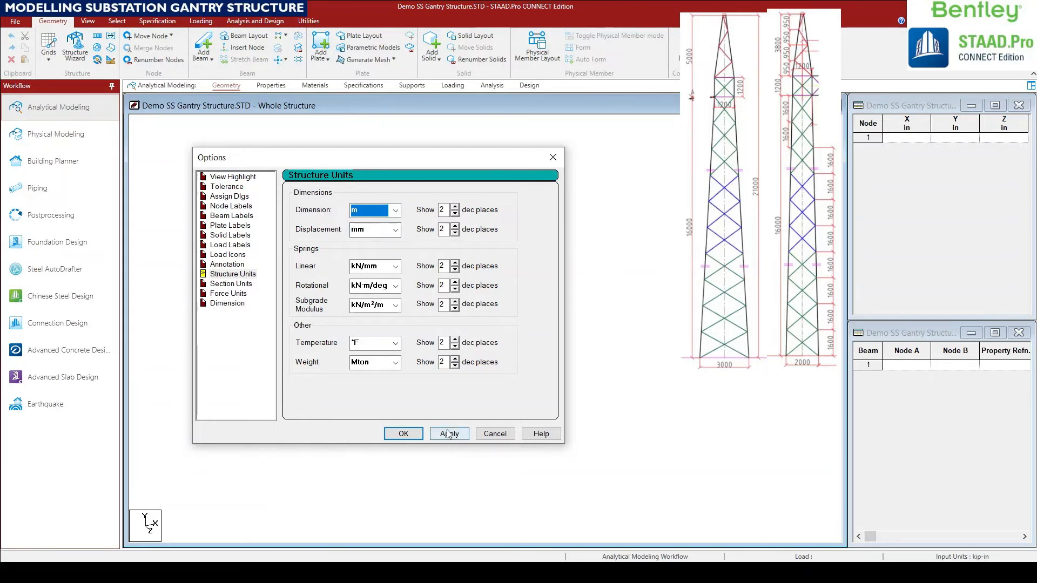
click(450, 434)
click(406, 435)
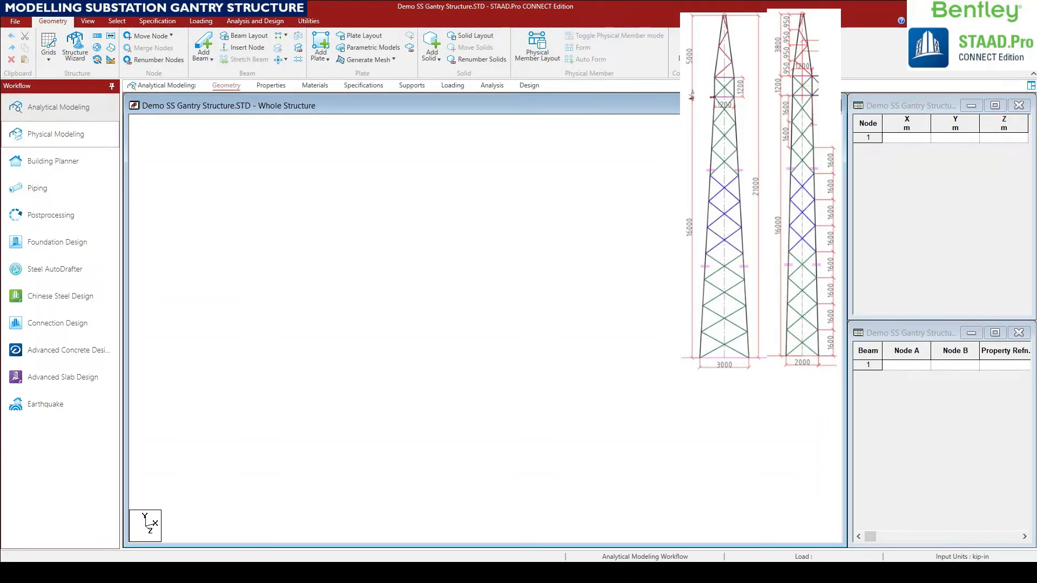
Close the node coordinate table and the beam table.
click(971, 205)
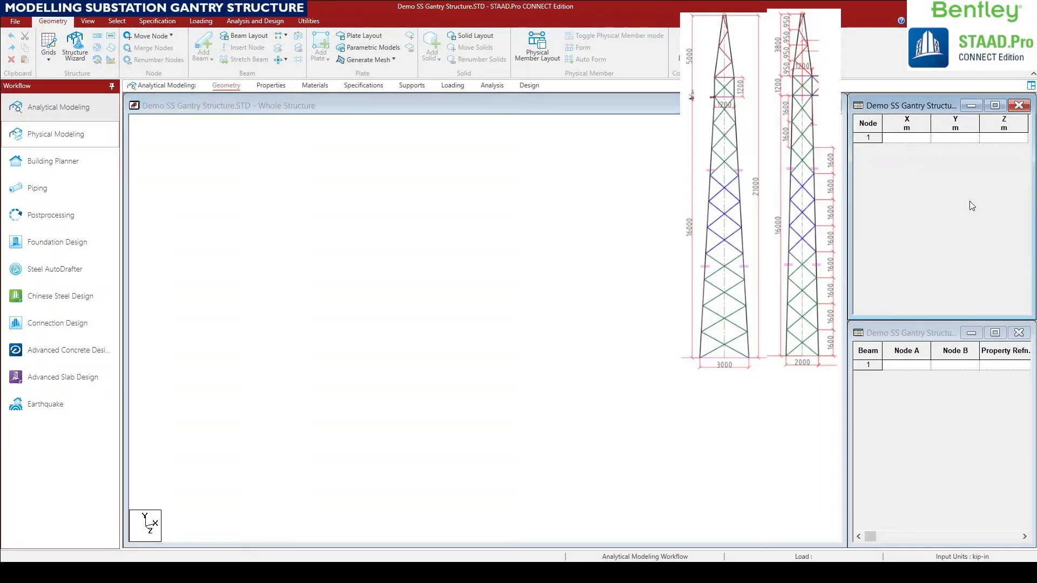
click(1019, 105)
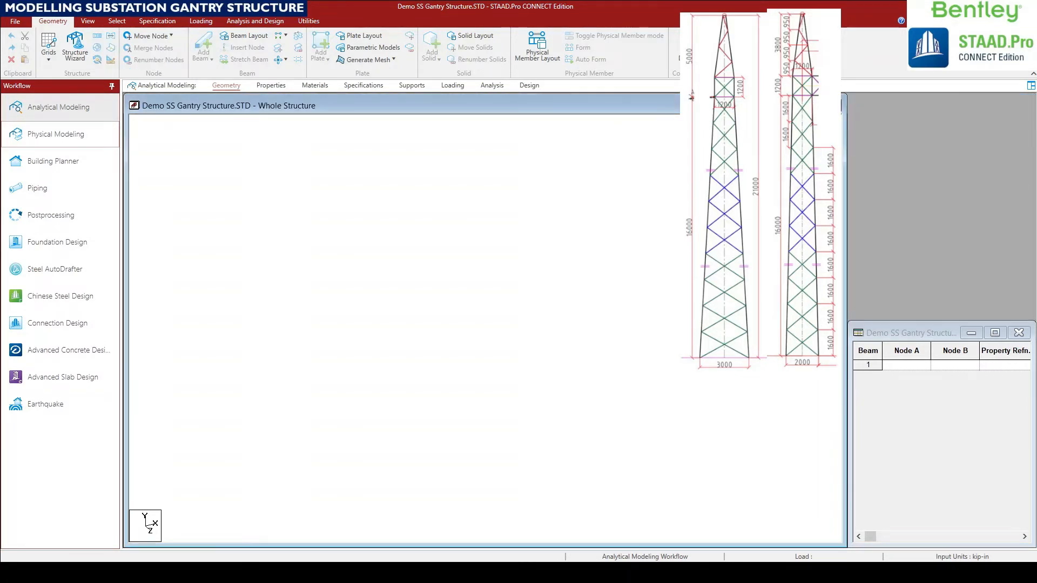
click(1018, 332)
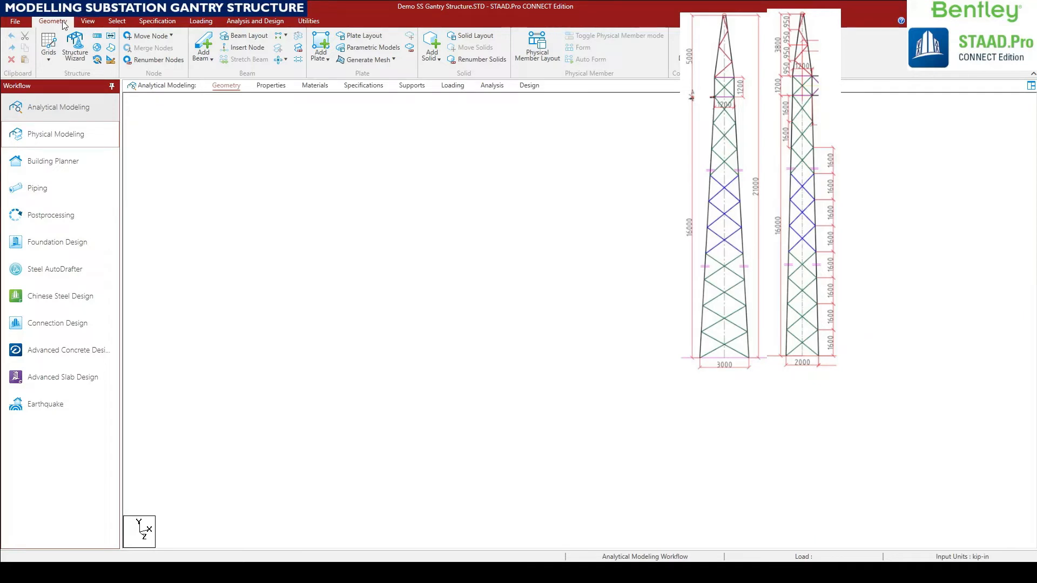
click(92, 22)
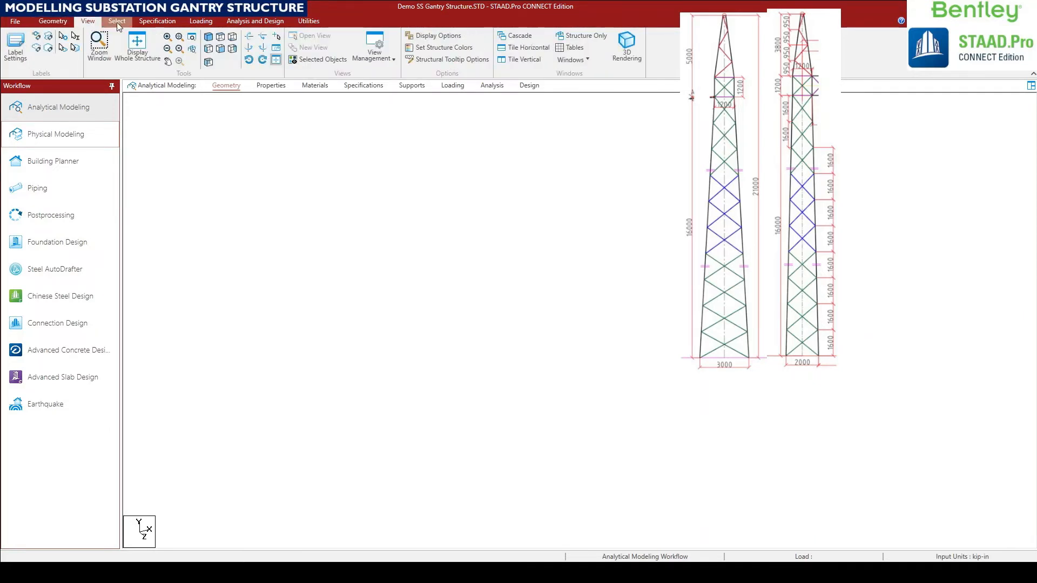
click(116, 21)
click(210, 21)
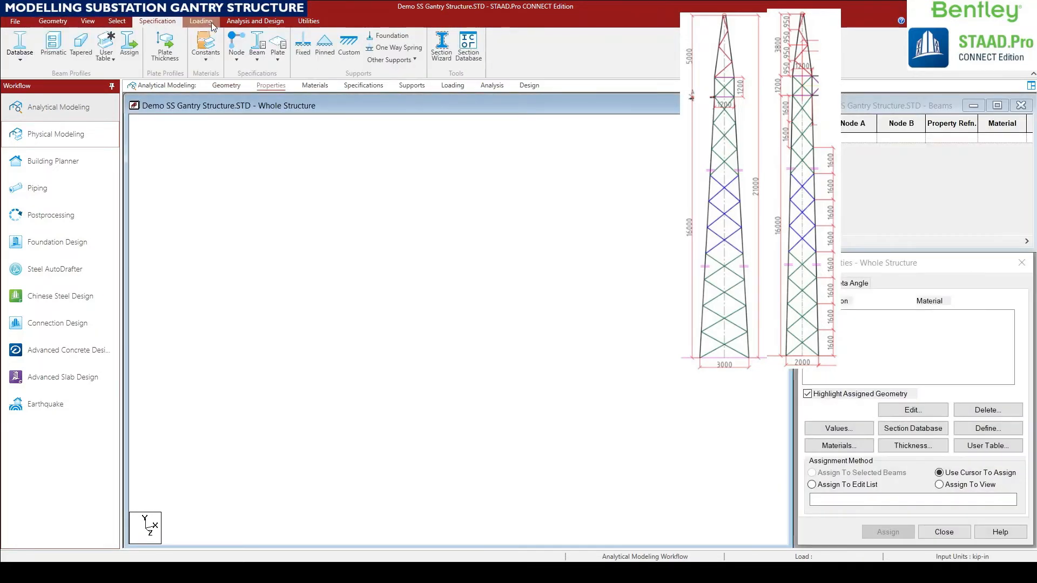
click(255, 22)
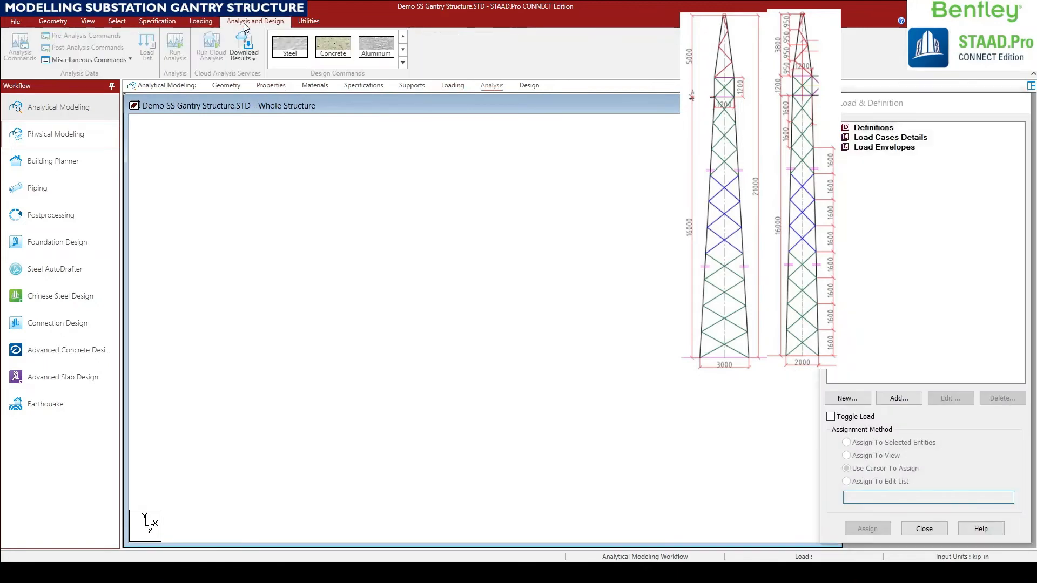
click(157, 21)
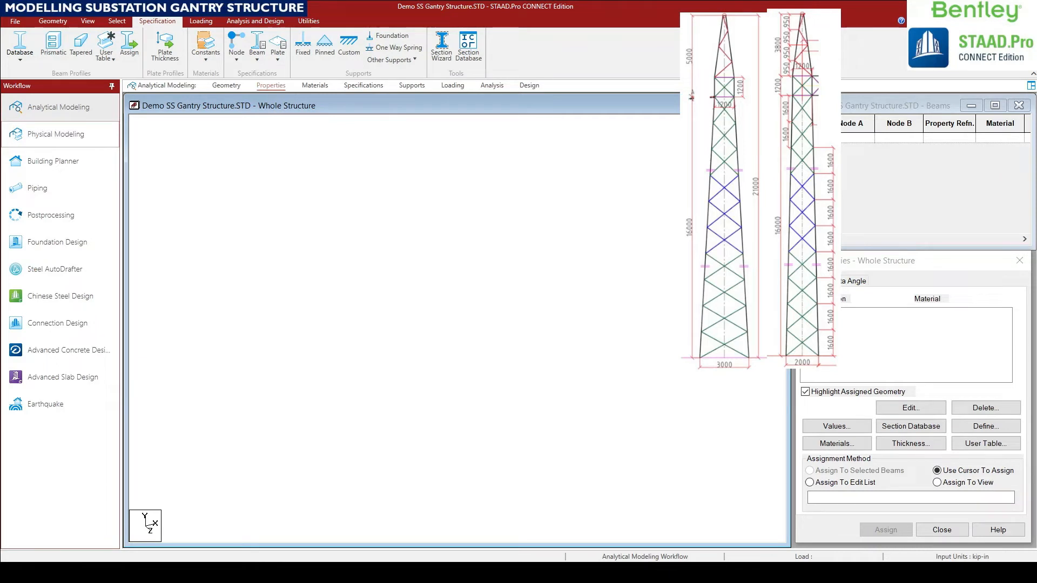
Try to switch to the Physical Modeling workflow and the Building Planner workflow, dismissing each notice.
click(51, 139)
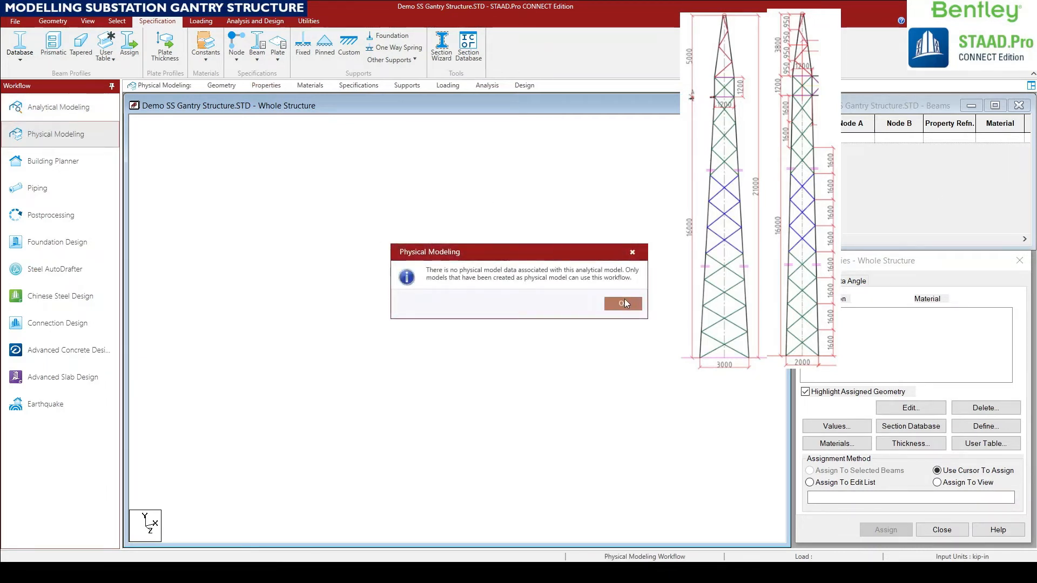
click(624, 303)
click(57, 157)
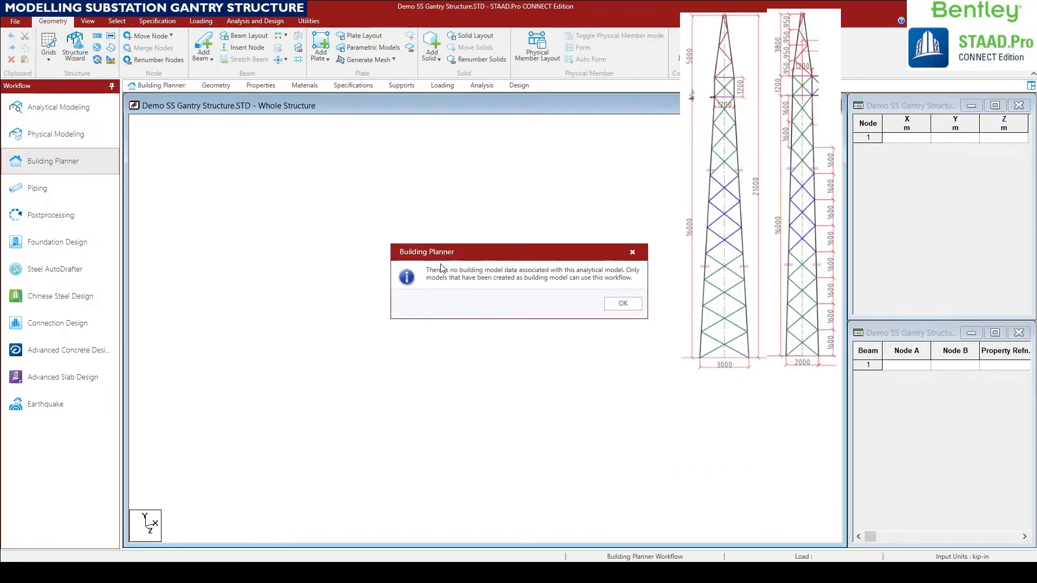
click(623, 304)
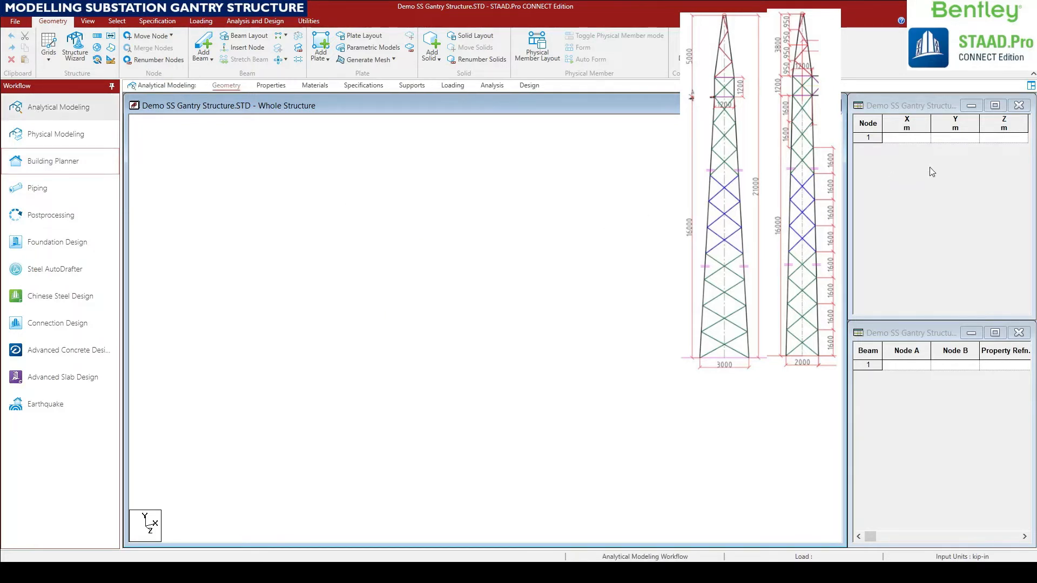
Enter the first two base nodes in the node table, at (0, 0, 0) and (2, 0, 0) m.
click(907, 105)
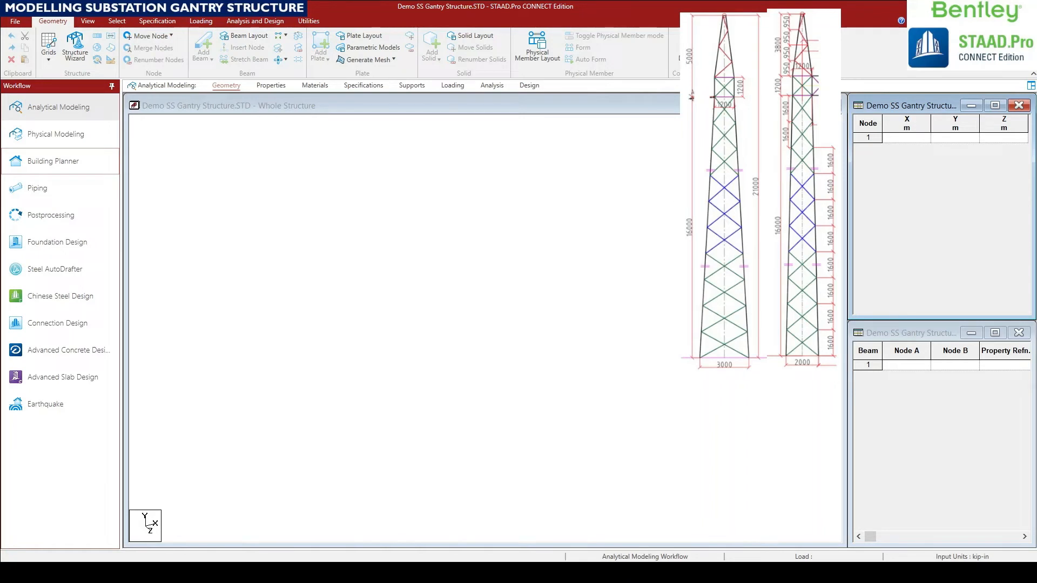
click(915, 140)
text(0)
key(Tab)
text(0)
key(Tab)
key(Tab)
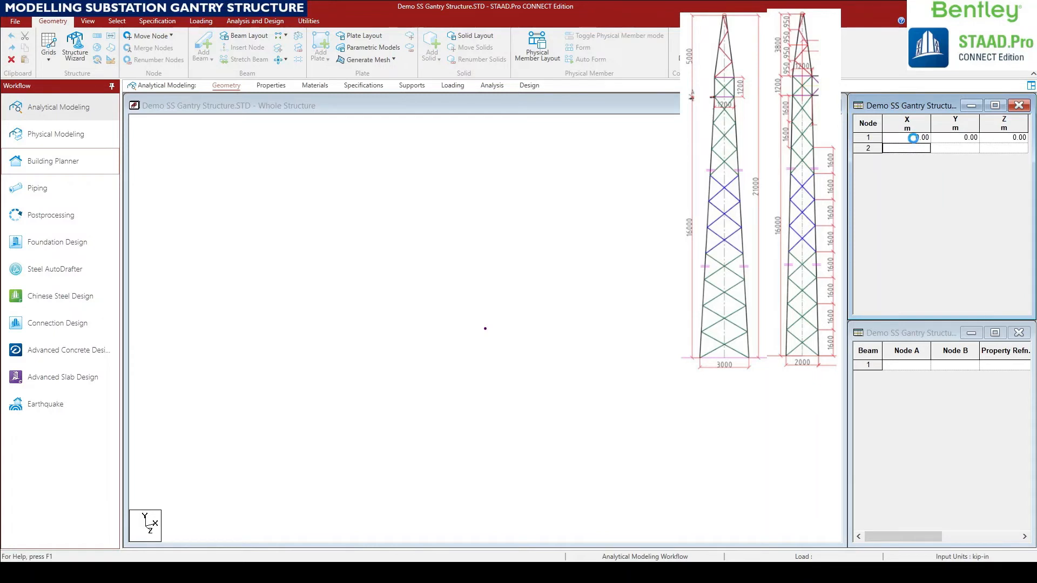
text(2)
key(Tab)
key(Tab)
key(Tab)
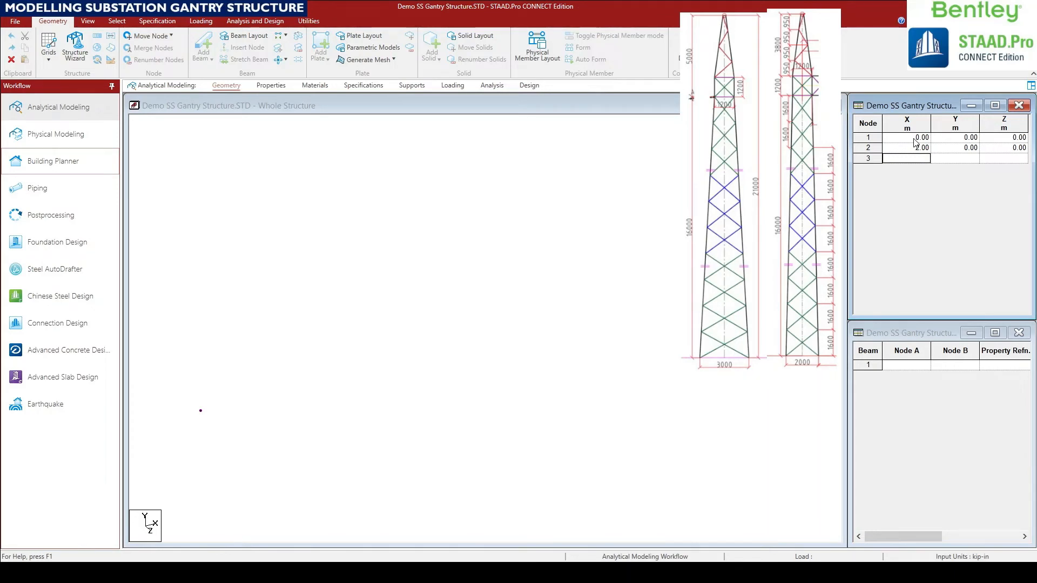
Enter the other two base nodes in the node table, at (0, 0, 3) and (2, 0, 3) m.
key(Tab)
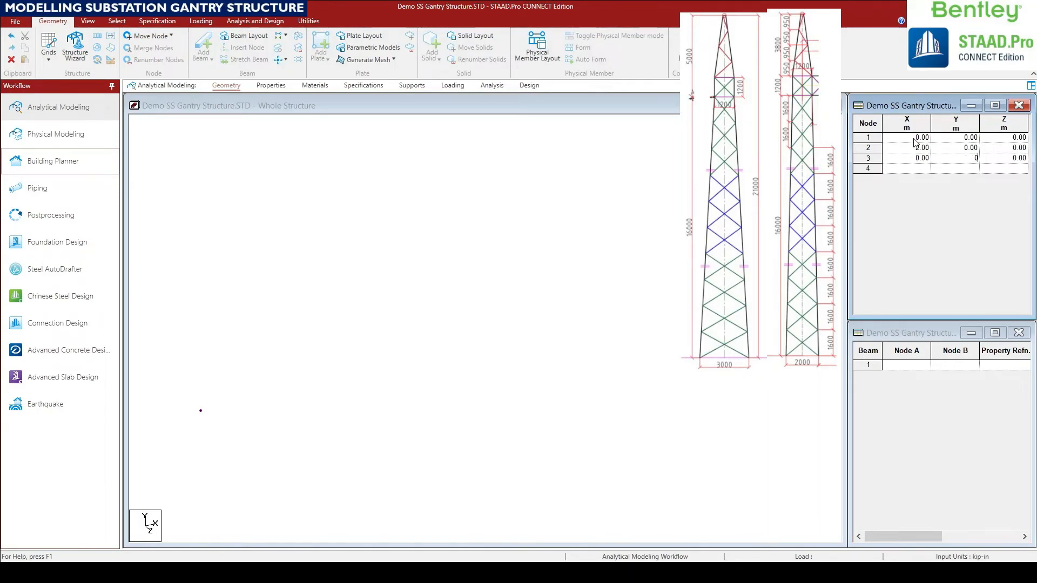
key(Tab)
text(3)
key(Tab)
text(2)
key(Tab)
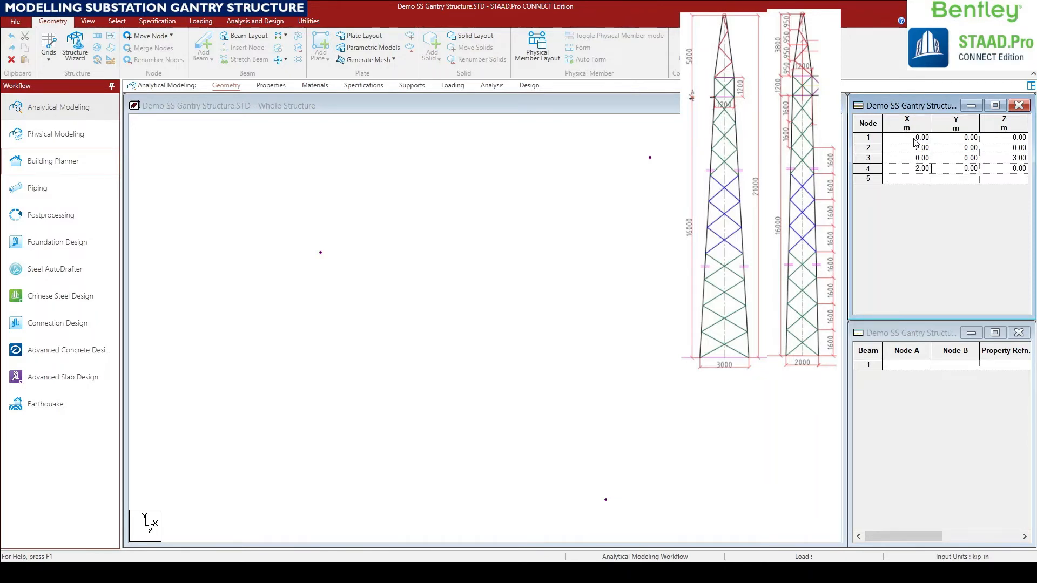
key(Tab)
text(3)
key(Tab)
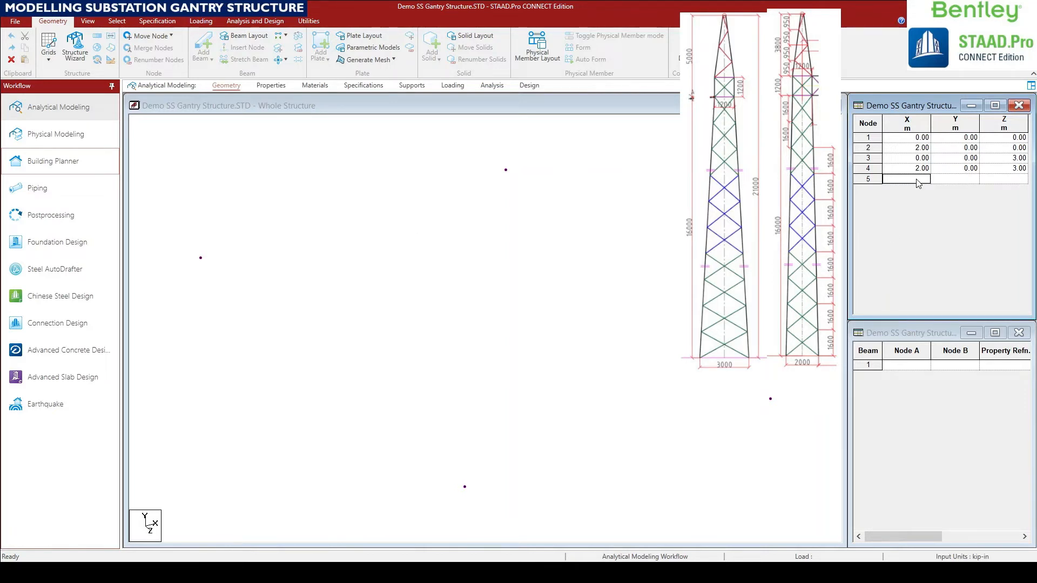
Paste nodes 5 to 8 at Y 16 m, with X 0.4 or 1.6 and Z 0.9 or 2.1, accepting the column mapping.
key(ctrl+v)
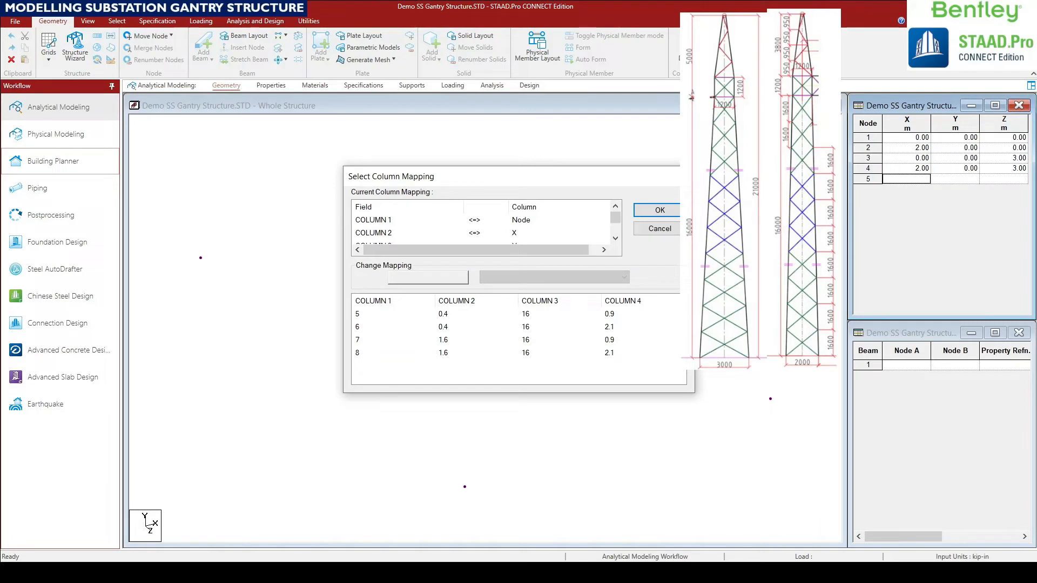
click(659, 210)
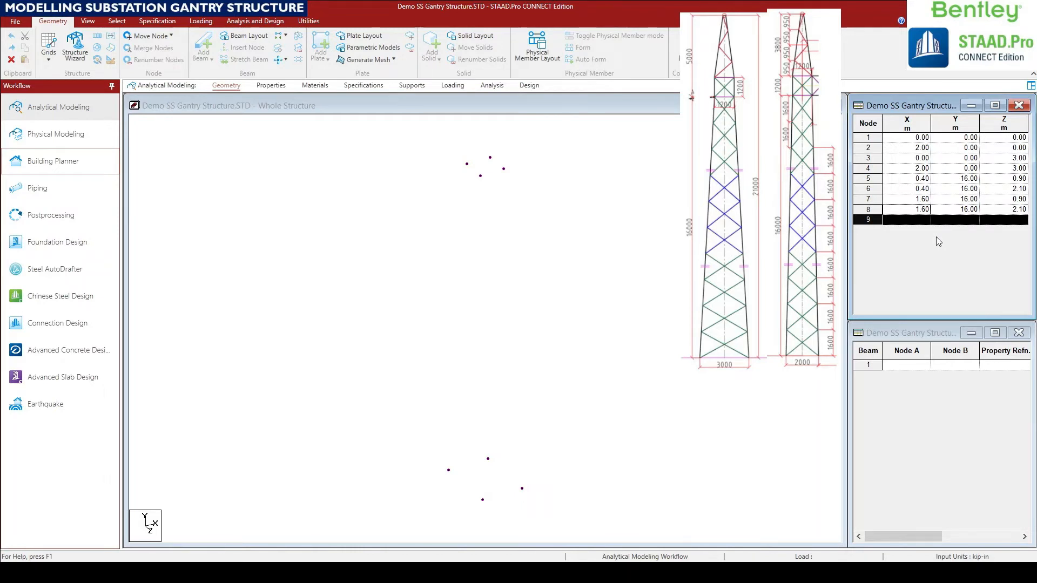
click(920, 221)
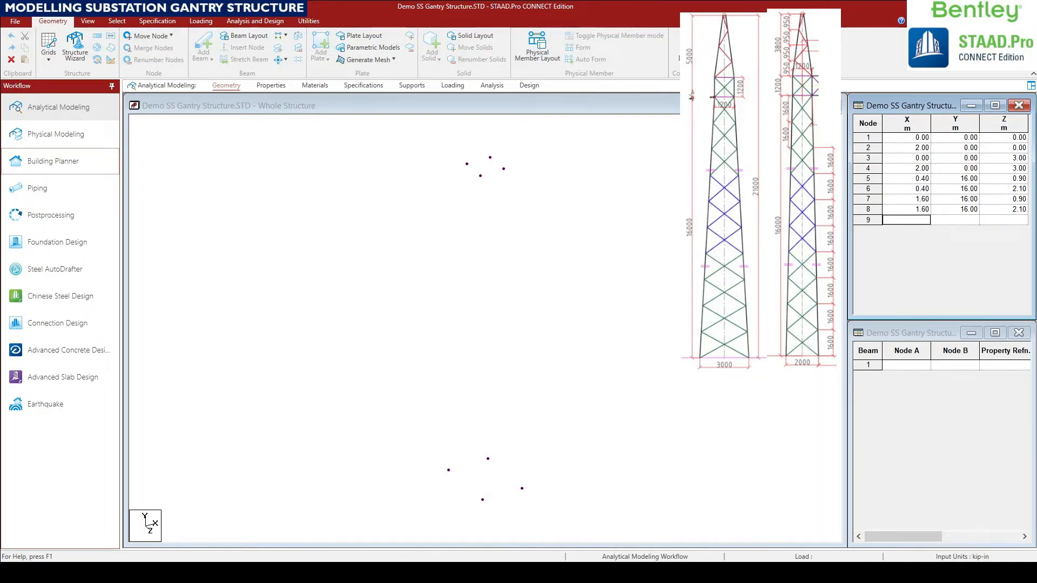
Paste nodes 9 to 12 at Y 17.2 m, with X 0.4 or 1.6 and Z 0.9 or 2.1, accepting the column mapping.
double_click(975, 201)
double_click(970, 179)
double_click(973, 189)
click(924, 221)
key(ctrl+v)
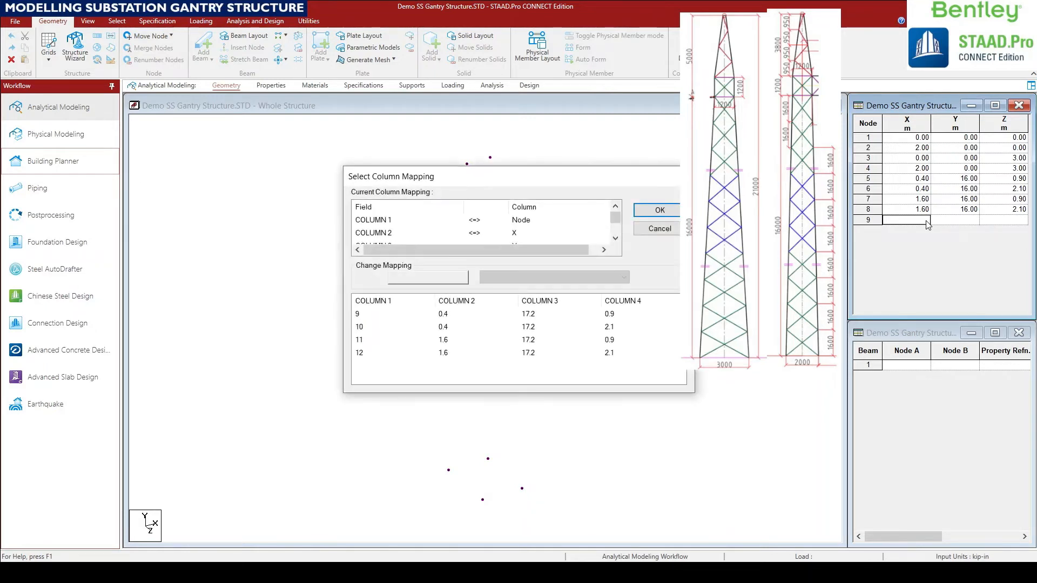
click(660, 212)
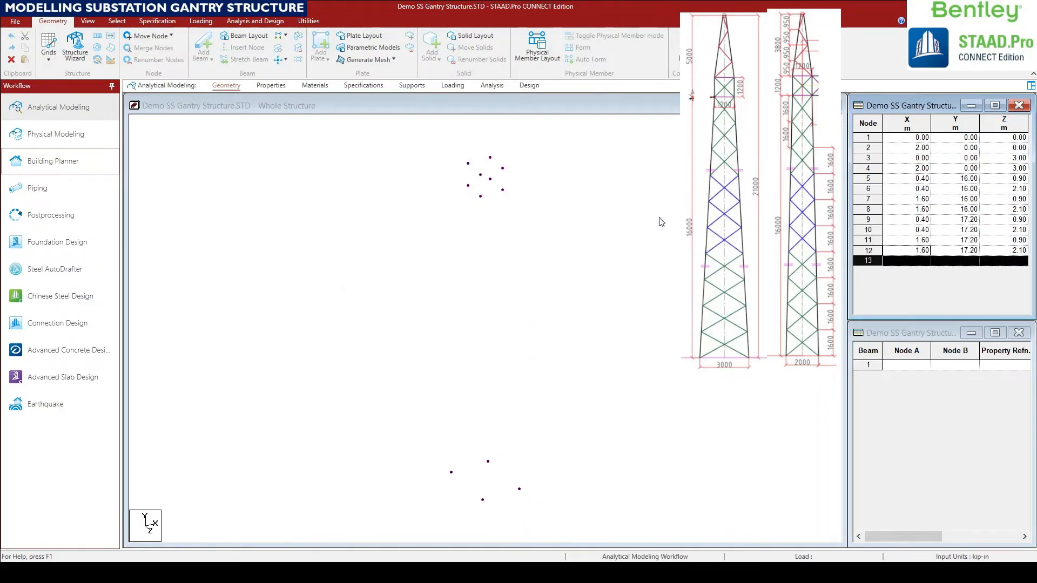
click(910, 240)
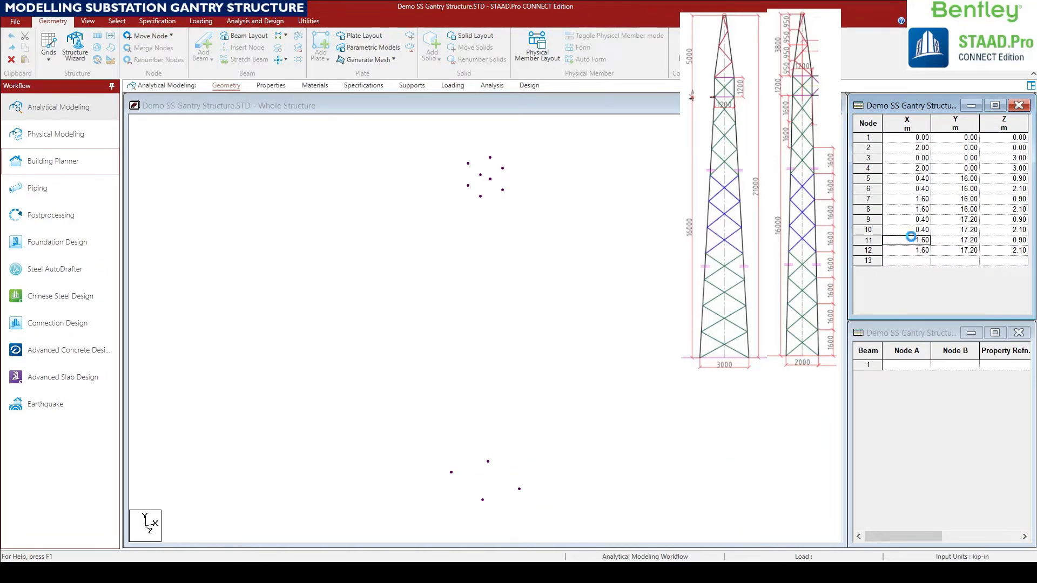
double_click(971, 232)
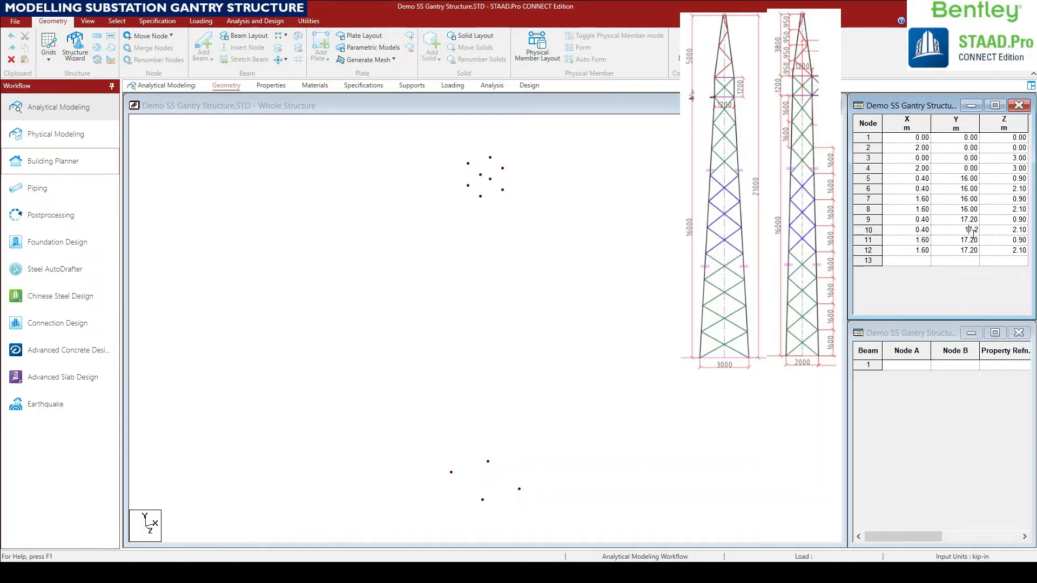
click(956, 241)
Paste nodes 13 to 16 at Y 21 m, with X 0.9 or 1.1 and Z 1.4 or 1.6, accepting the column mapping.
click(920, 262)
text(13	0.9	21	1.4 14	0.9	21	1.6 15	1.1	21	1.4 16	1.1	21	1.6)
click(654, 211)
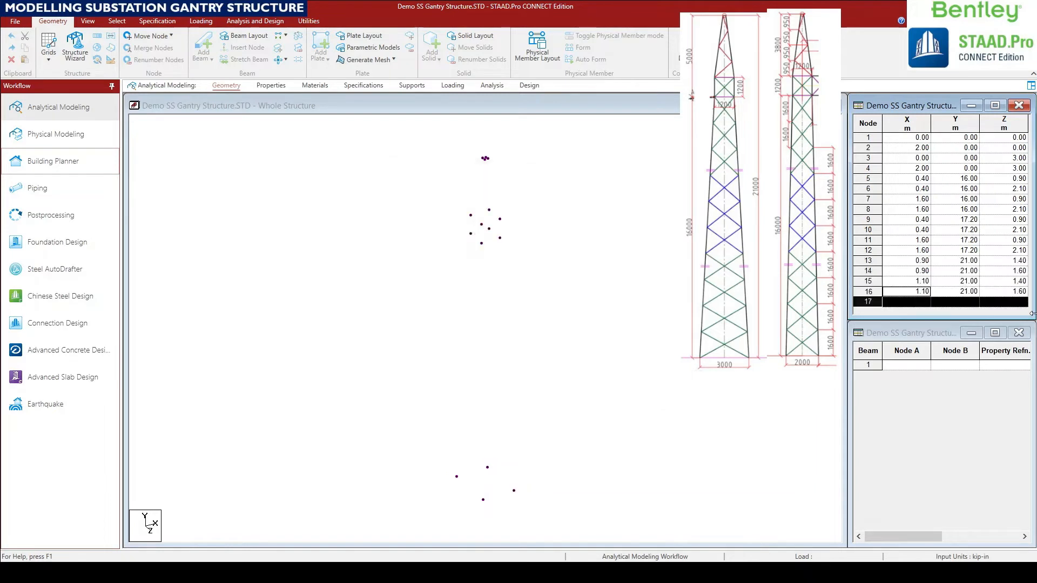
click(922, 261)
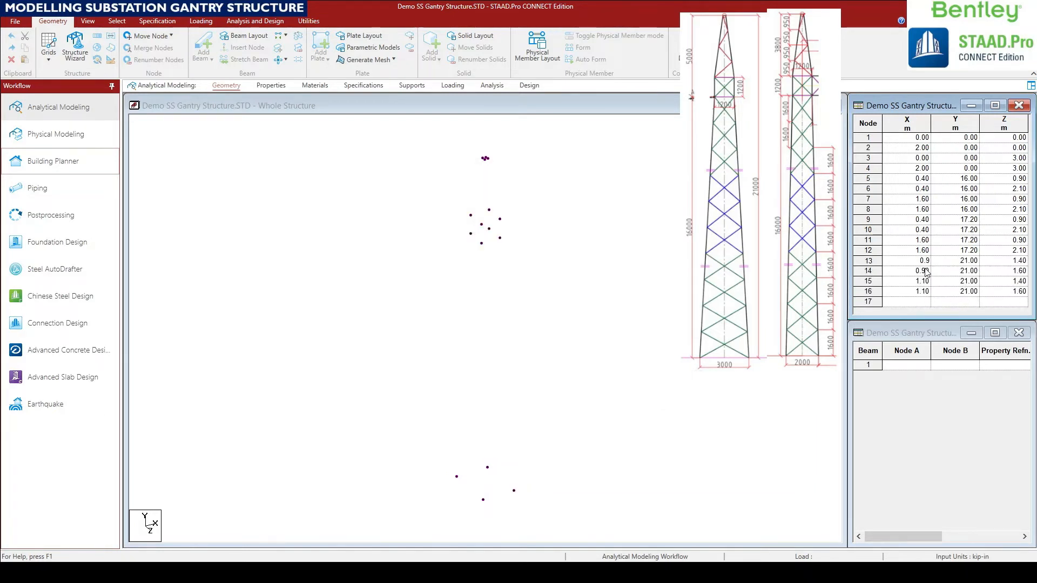
click(925, 270)
click(925, 291)
Display the node numbers in the whole-structure view.
click(542, 197)
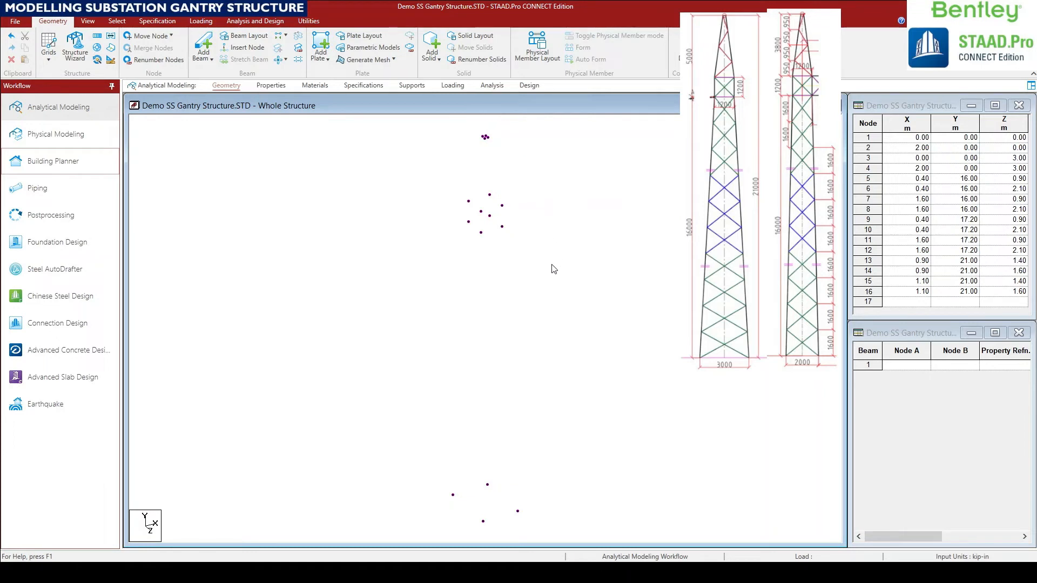
middle_drag(551, 267, 498, 280)
key(shift+n)
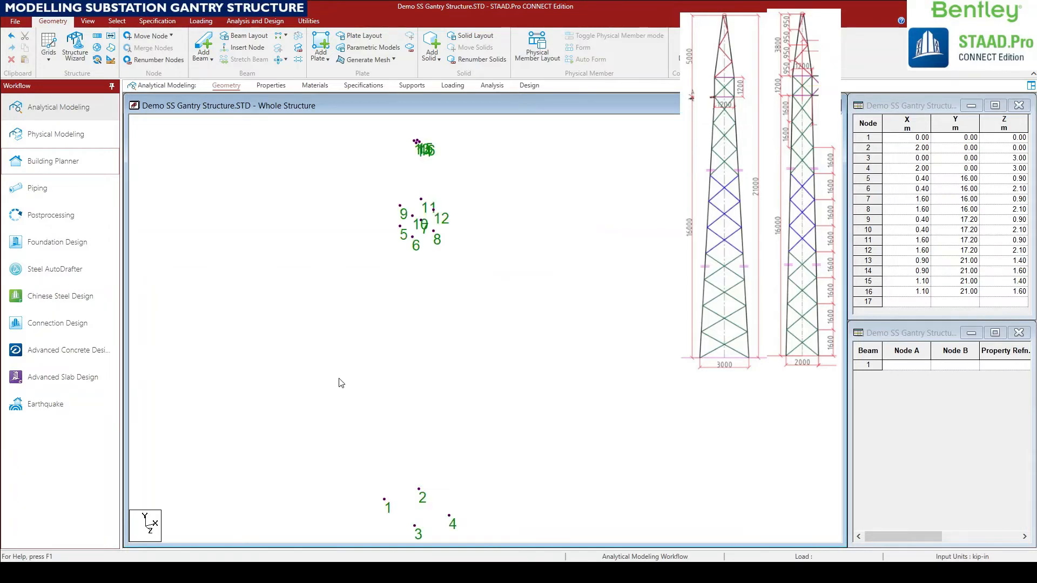
scroll(412, 382, up, 2)
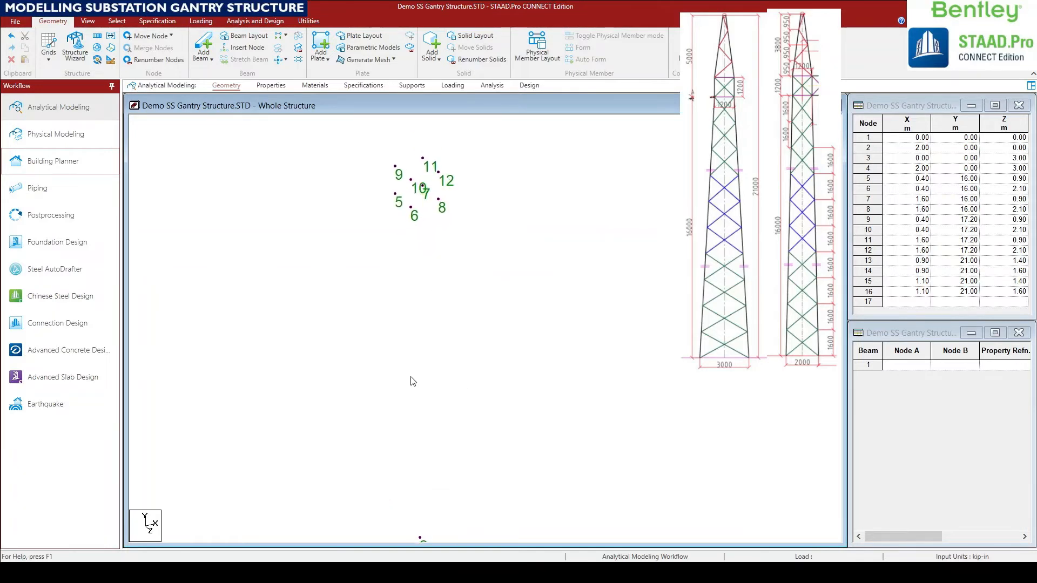
scroll(426, 290, down, 2)
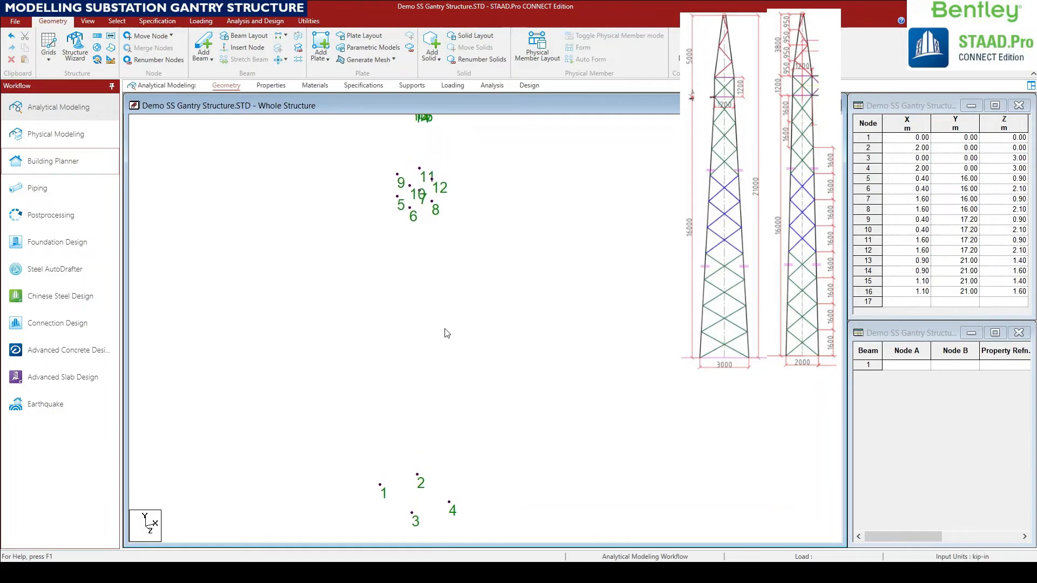
scroll(443, 336, down, 2)
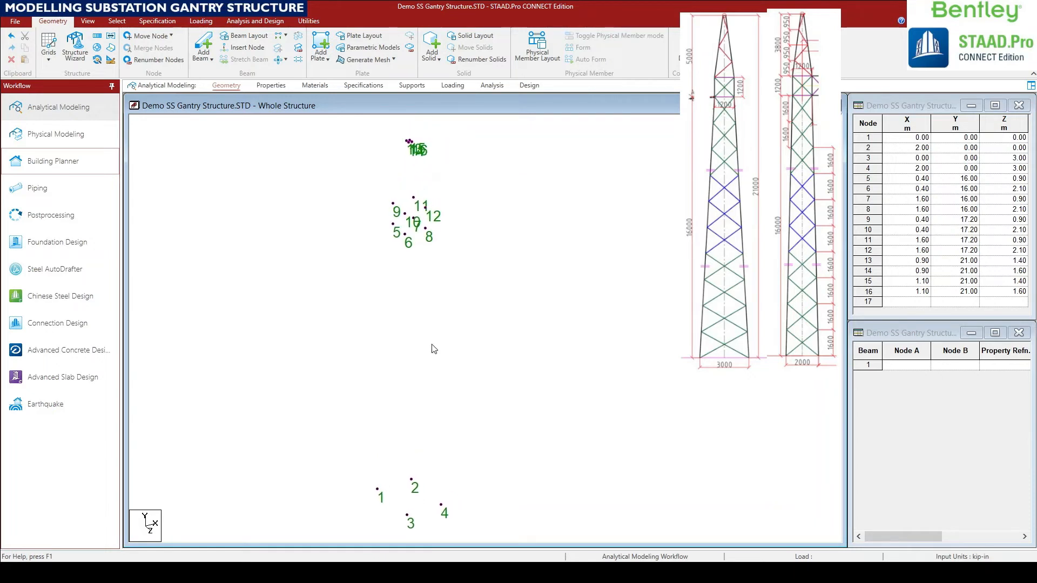
Measure node-to-node distances along two base edges and from base nodes 1 and 3 up to nodes 5 and 6.
click(308, 21)
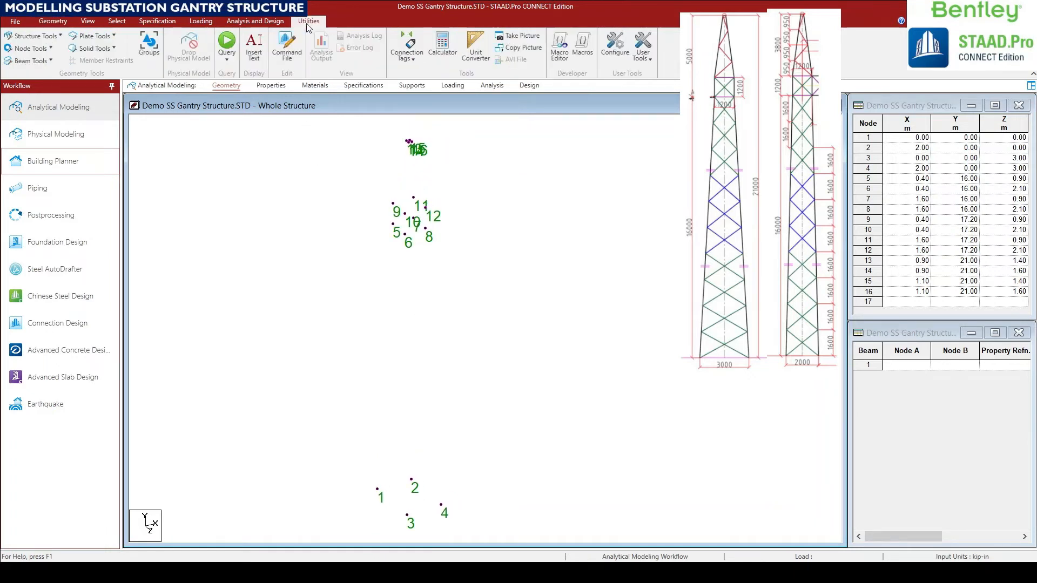
click(30, 48)
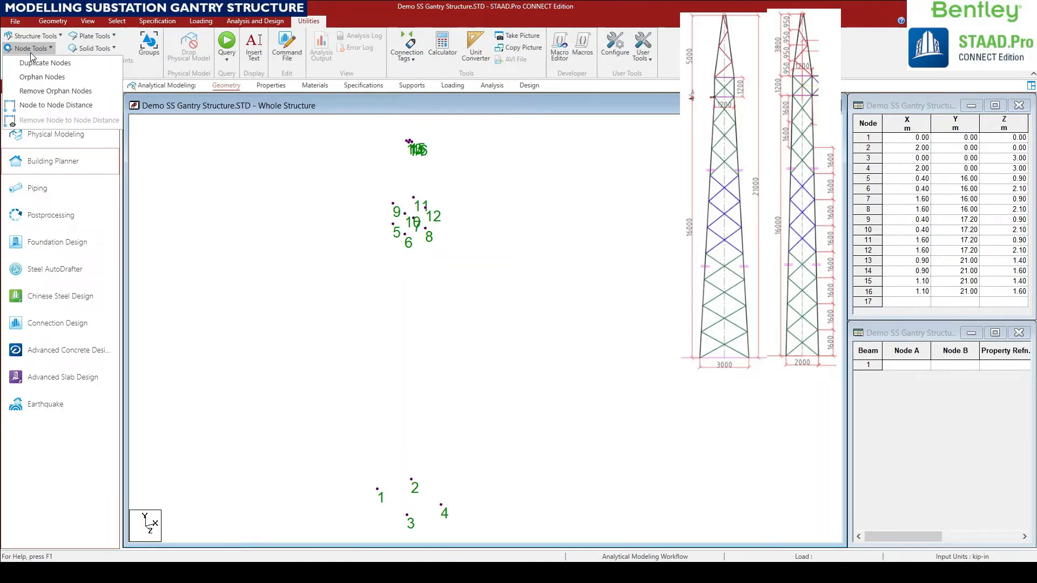
click(43, 105)
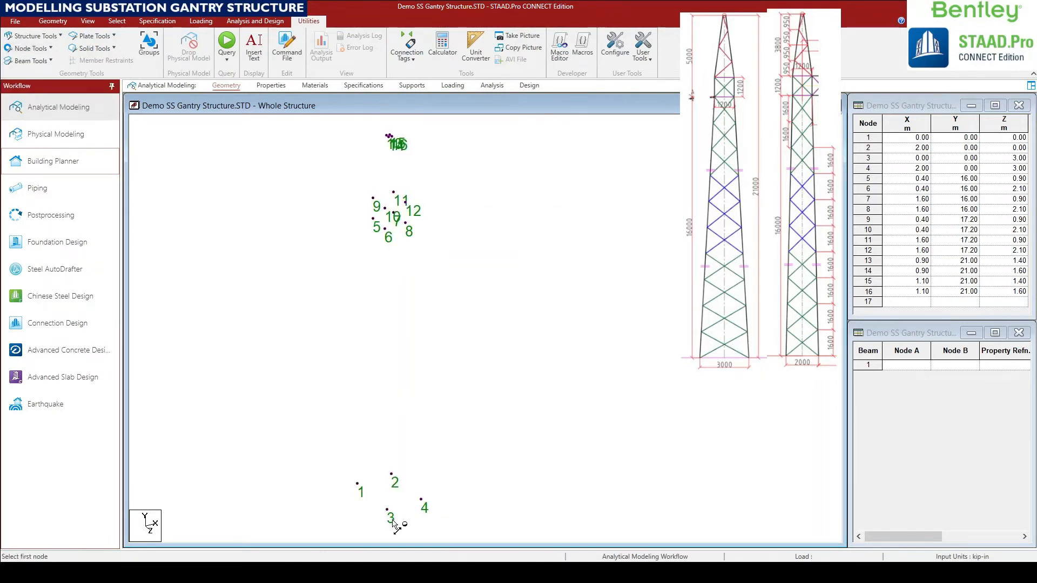
click(421, 500)
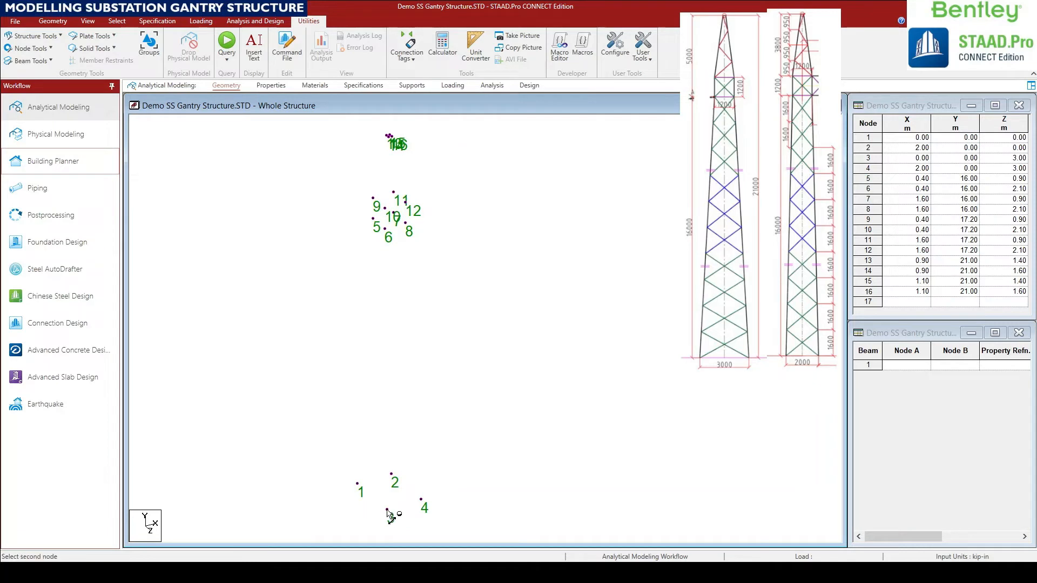
click(360, 486)
click(373, 219)
click(358, 485)
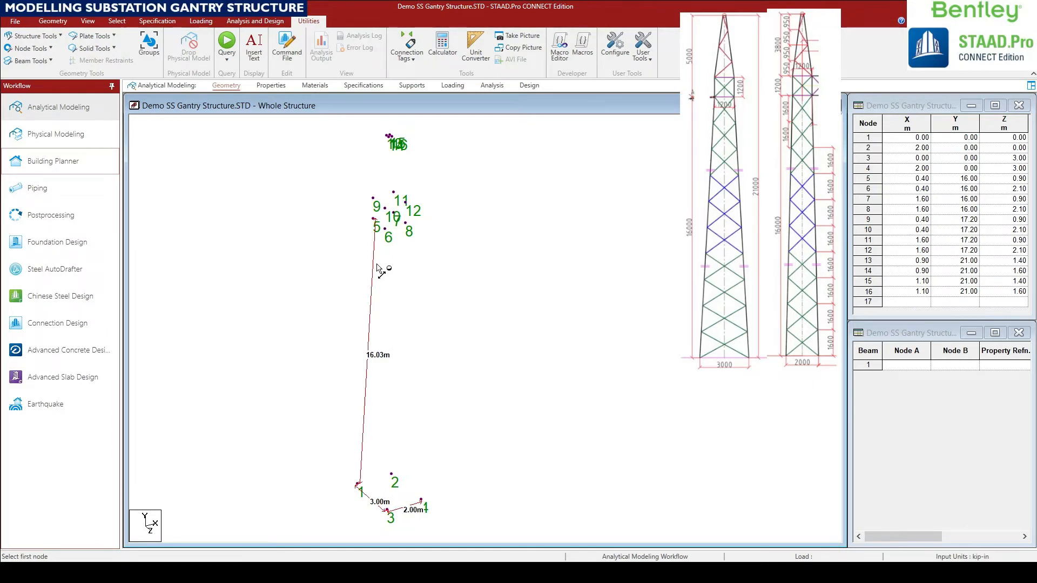
click(385, 229)
click(393, 475)
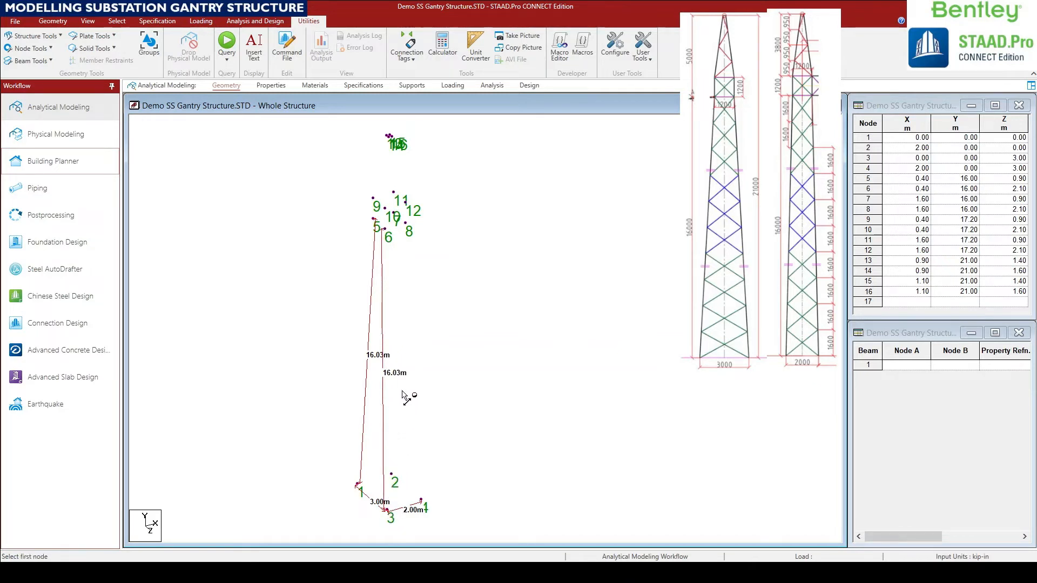
Measure the distances from node 5 to node 9 and from node 9 to node 11.
click(375, 219)
click(373, 199)
middle_drag(409, 214, 423, 336)
scroll(423, 324, up, 1)
scroll(424, 328, up, 1)
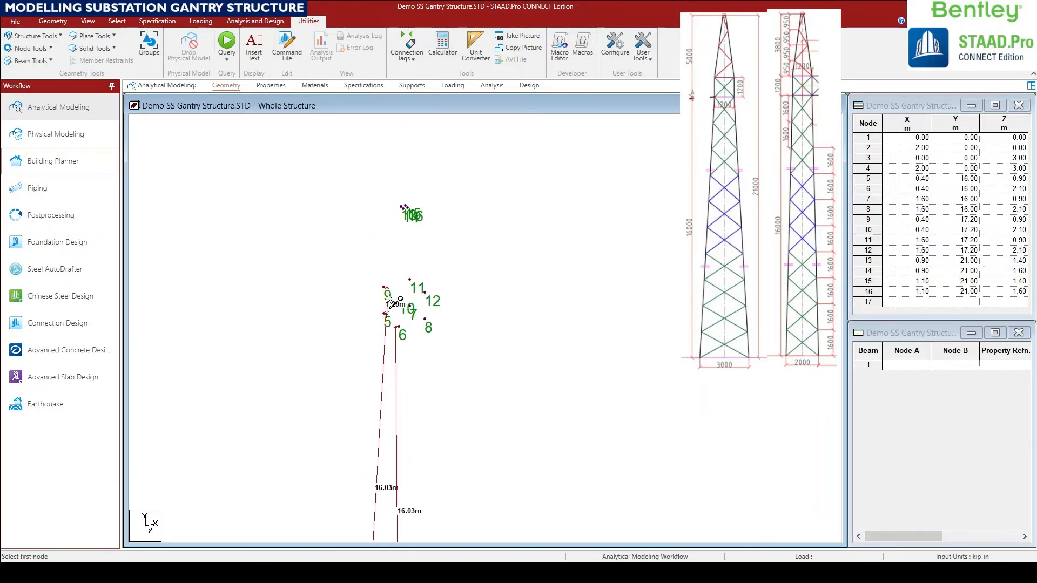
click(385, 288)
click(414, 284)
Measure the distances from nodes 9 and 11 to the peak nodes above them, and between two adjacent peak nodes.
middle_drag(428, 322, 418, 435)
scroll(416, 427, up, 2)
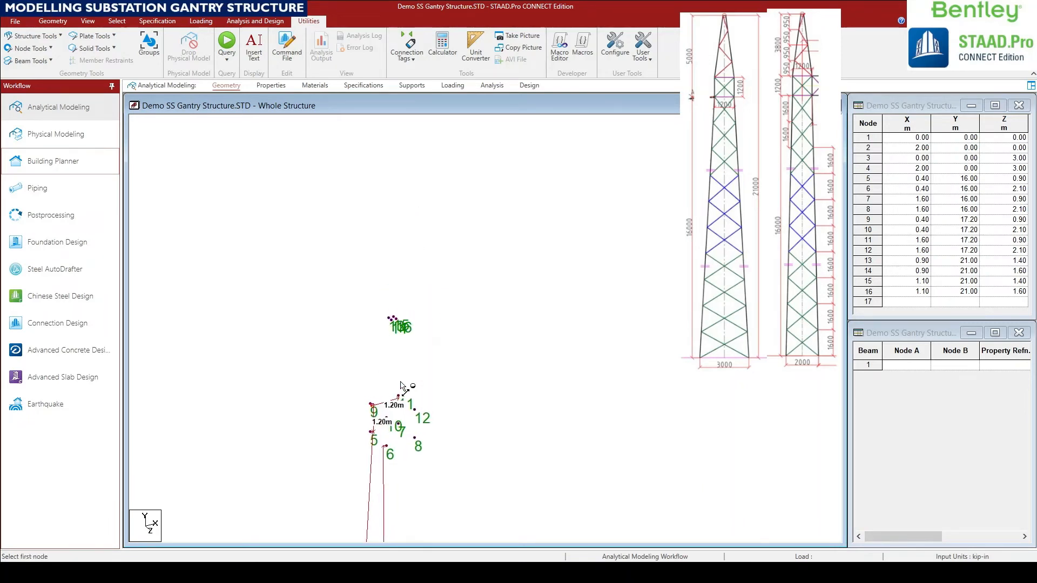
click(389, 287)
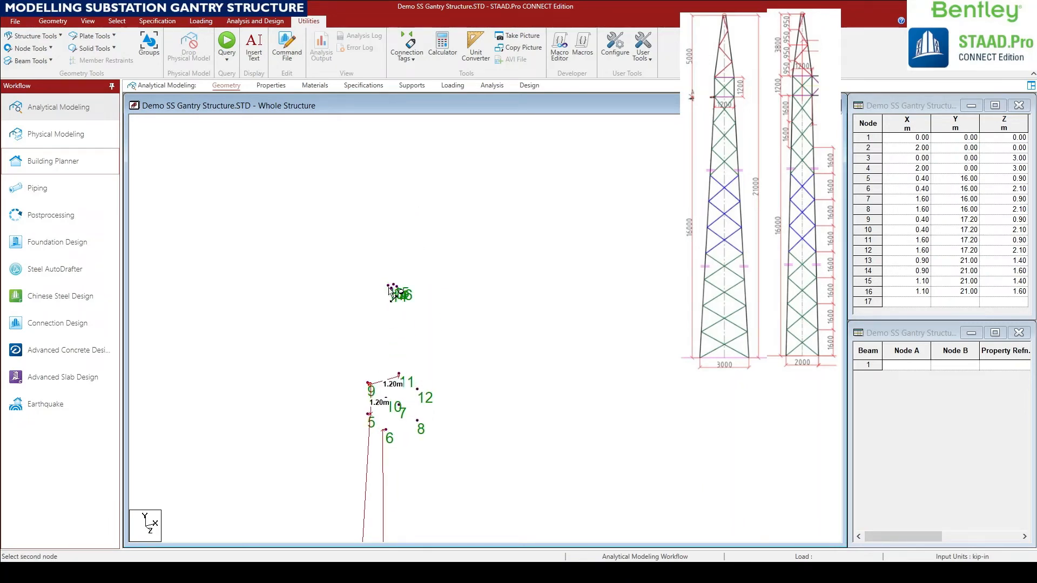
click(370, 384)
click(393, 285)
click(400, 375)
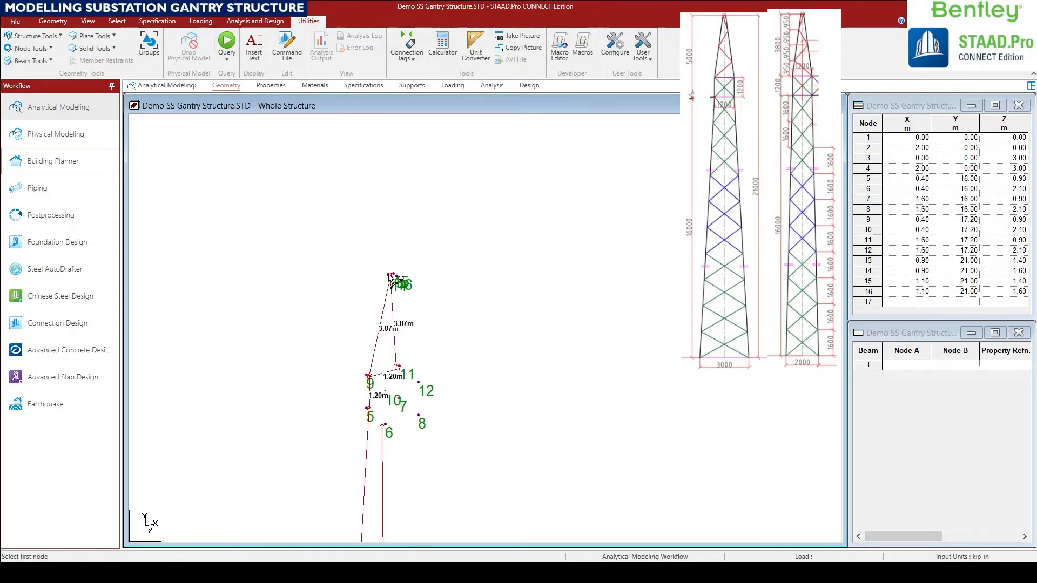
click(397, 272)
click(395, 277)
Remove all node-to-node distance dimensions from the tower view.
middle_drag(405, 411, 391, 218)
scroll(415, 323, down, 3)
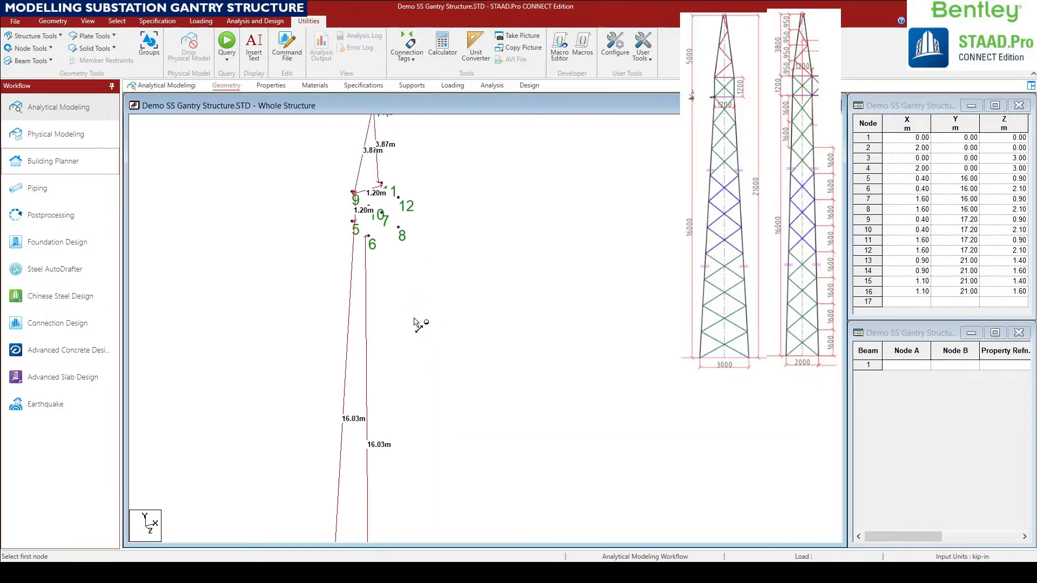
middle_drag(363, 405, 396, 363)
scroll(397, 357, down, 2)
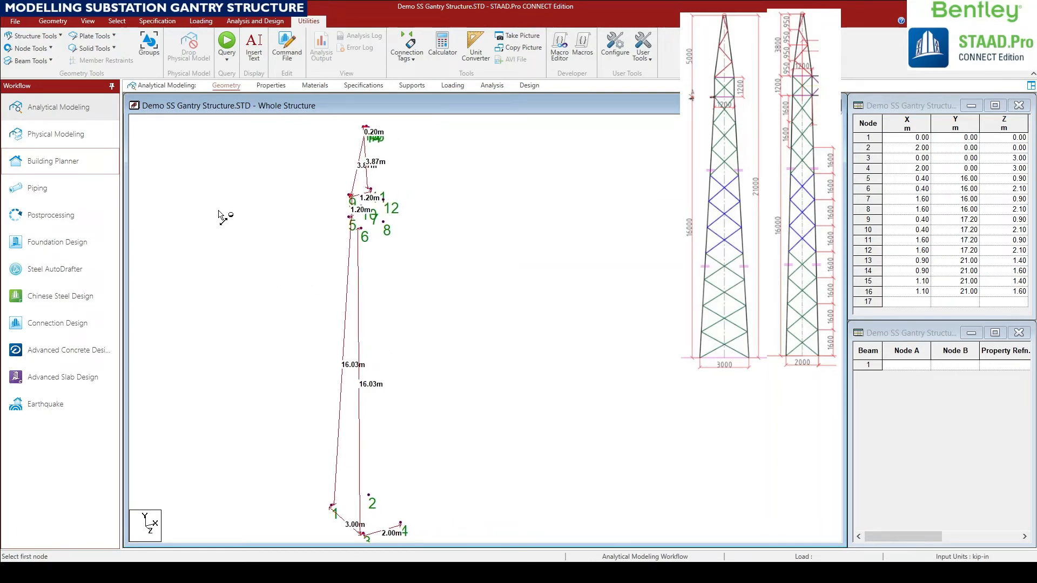
click(28, 52)
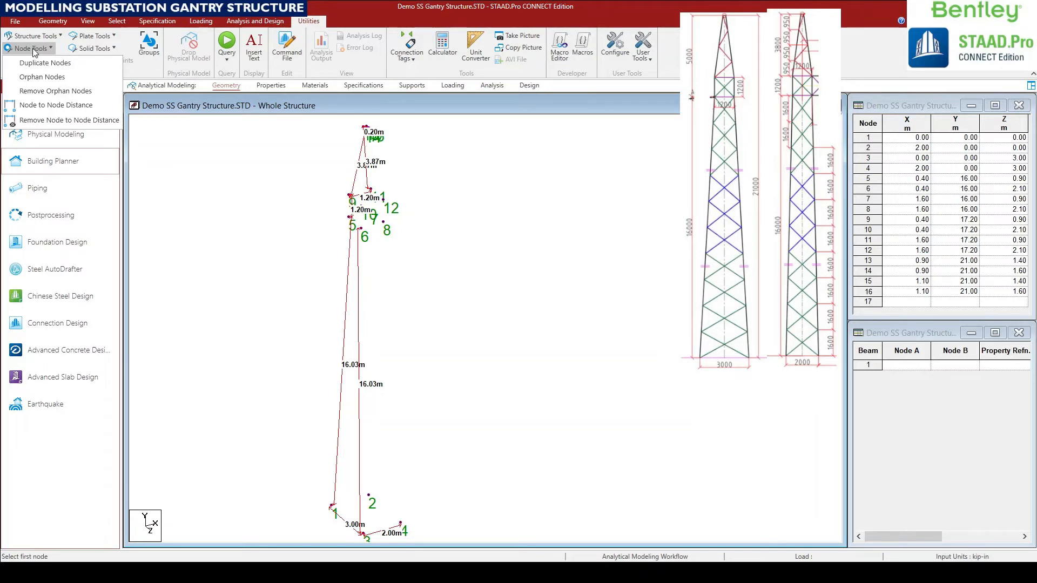
click(42, 121)
middle_drag(367, 428, 370, 432)
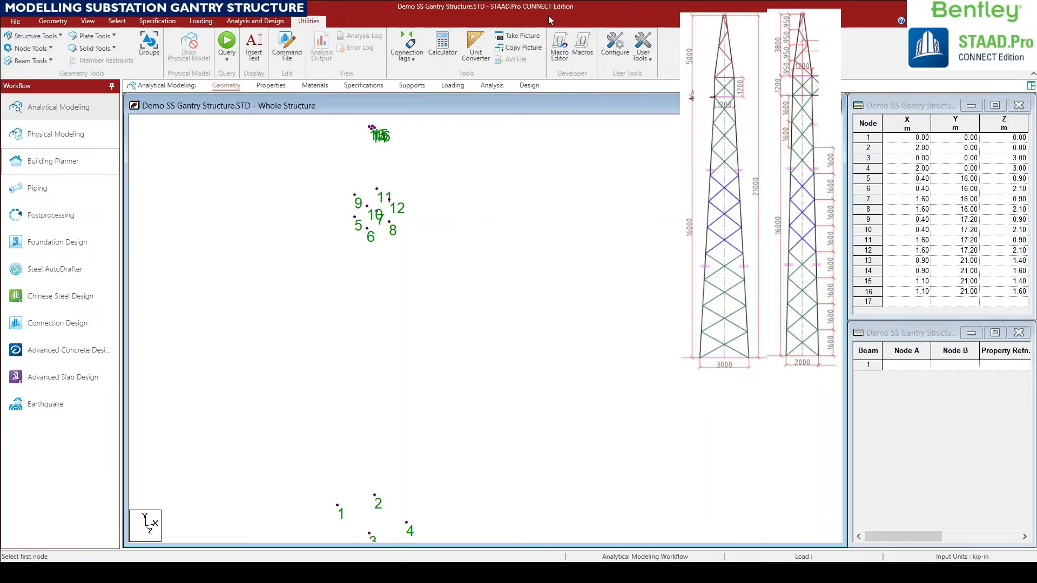
middle_drag(366, 394, 290, 358)
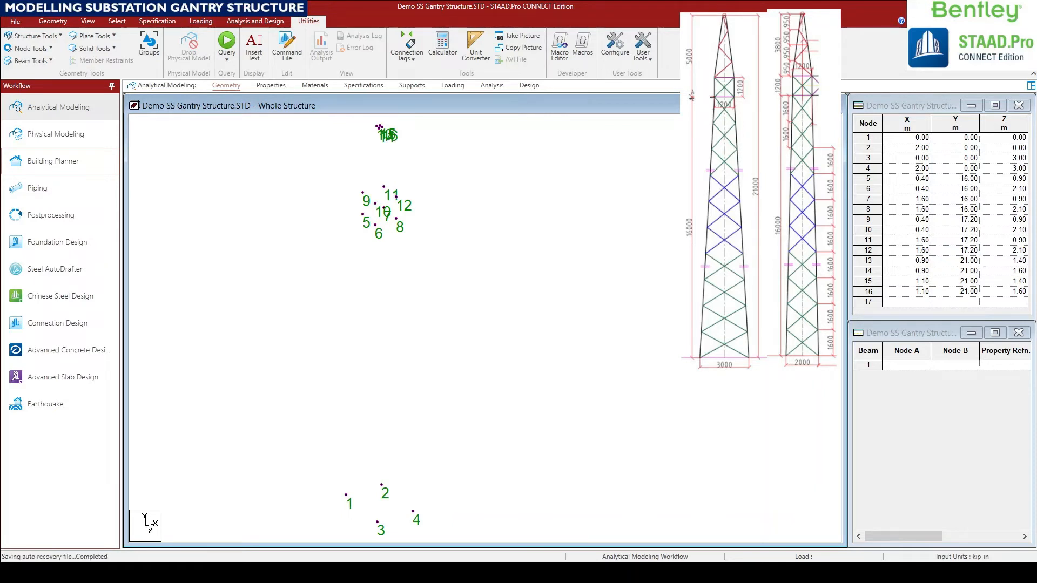
Add the four lower leg beams, joining nodes 1 to 5, 3 to 6, 2 to 7 and 4 to 8.
click(53, 21)
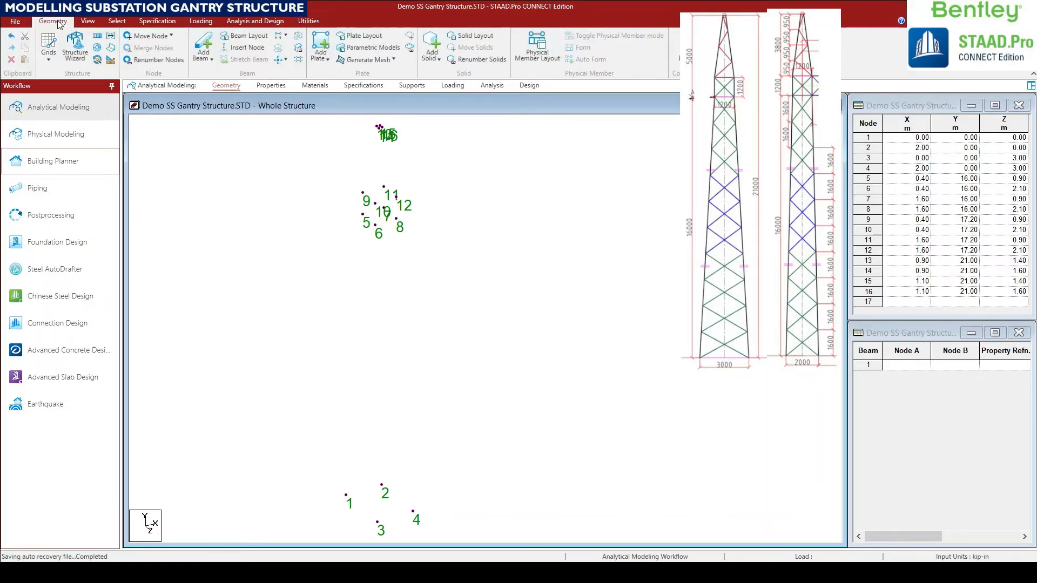
click(197, 61)
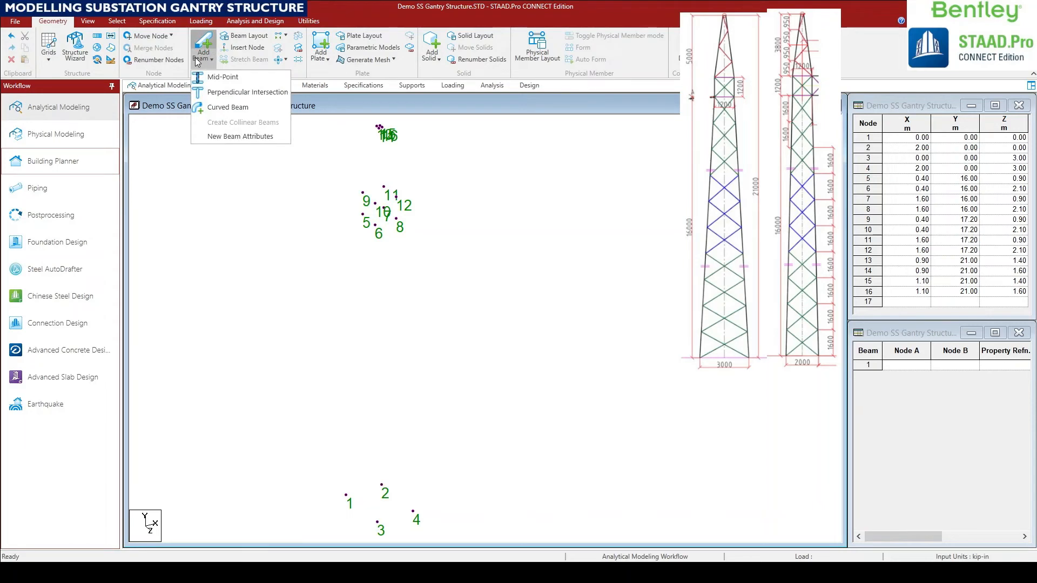
click(203, 50)
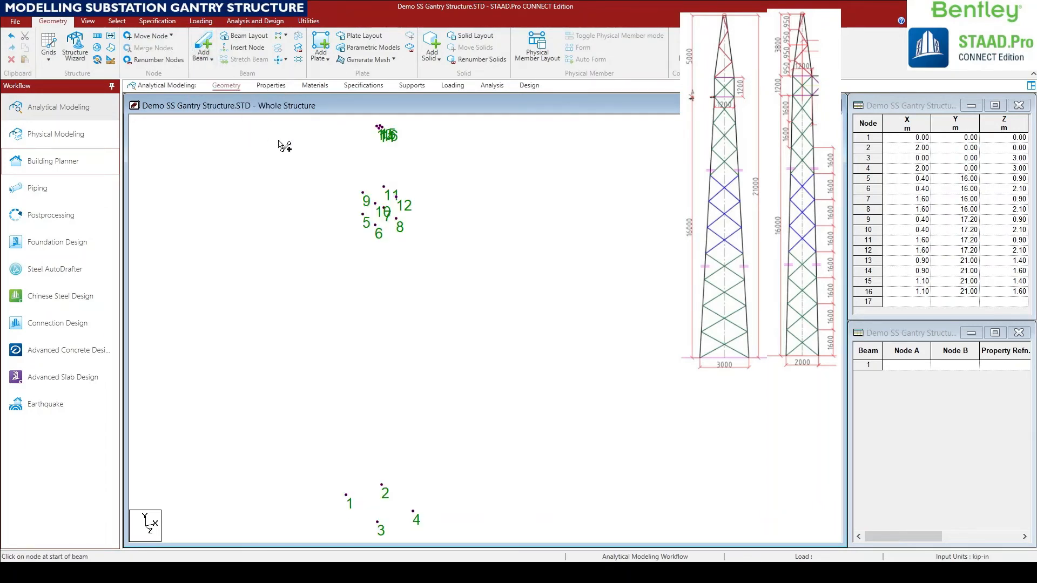
middle_drag(403, 433, 383, 437)
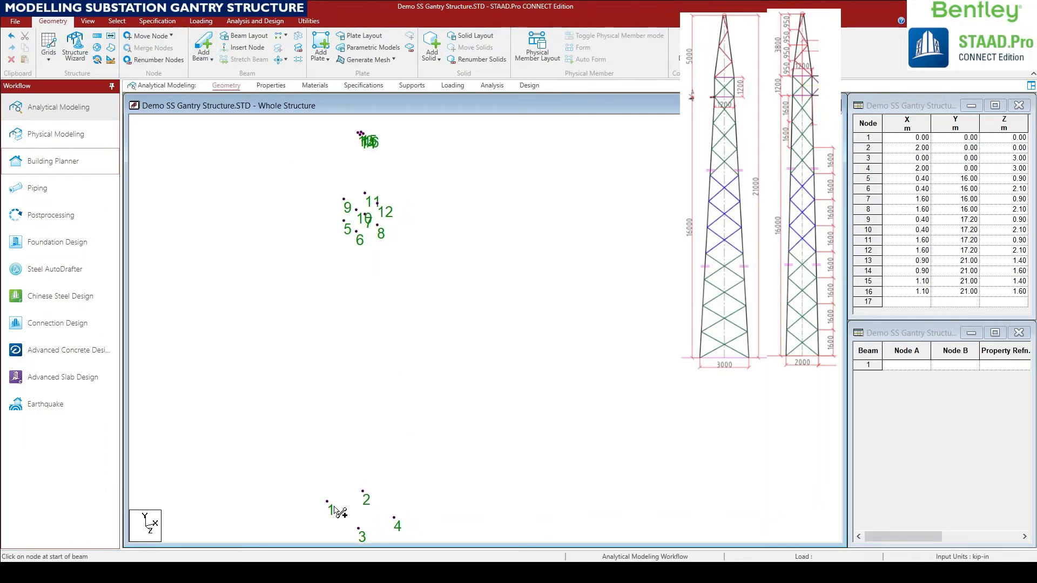
drag(327, 502, 359, 529)
drag(363, 491, 364, 191)
scroll(365, 219, up, 3)
scroll(393, 165, up, 1)
scroll(383, 238, up, 1)
scroll(433, 225, down, 2)
drag(393, 230, 384, 473)
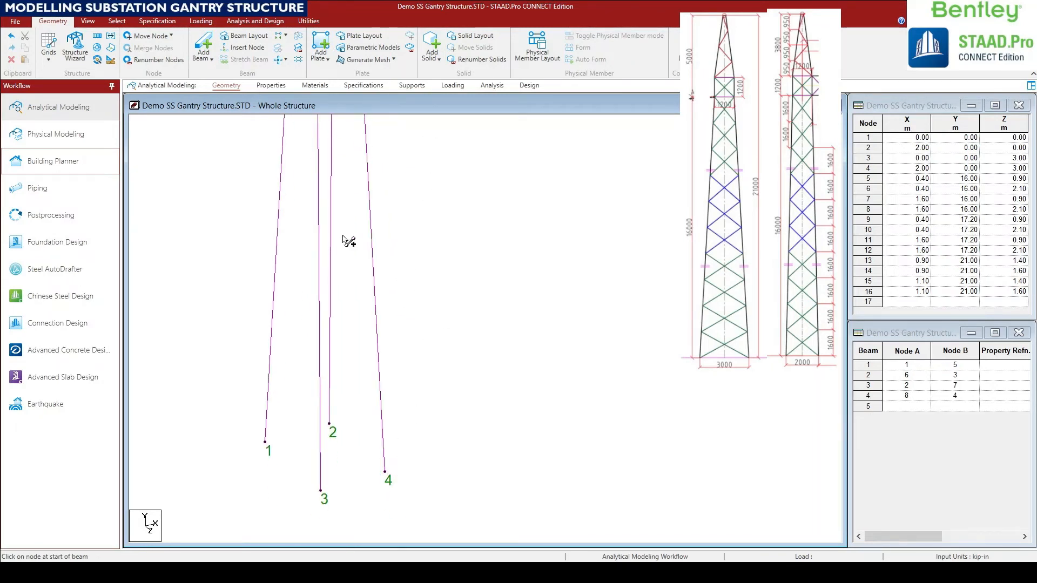
Add four vertical beams between the 16 m and 17.2 m levels, joining nodes 5–9, 6–10, 7–11 and 8–12.
middle_drag(350, 241, 454, 313)
scroll(459, 291, up, 2)
mouse_move(422, 229)
middle_down()
mouse_move(415, 265)
mouse_move(353, 358)
middle_up()
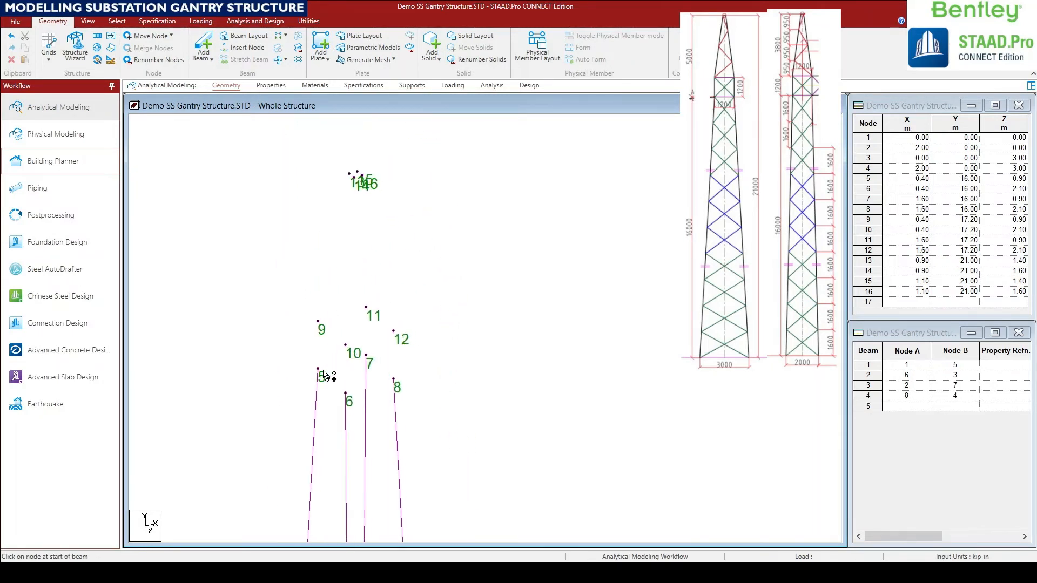
drag(318, 369, 319, 322)
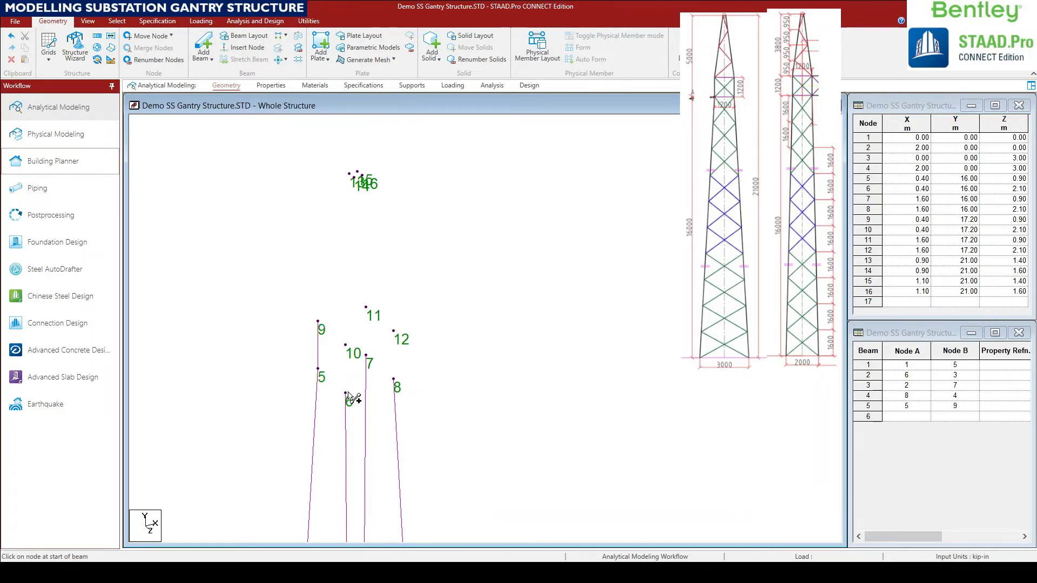
mouse_move(346, 392)
mouse_down()
mouse_move(345, 345)
mouse_move(366, 306)
mouse_up()
drag(394, 379, 394, 331)
Add four inclined beams up to the 21 m peak, joining nodes 9–13, 10–14, 11–15 and 12–16.
middle_drag(426, 346, 405, 463)
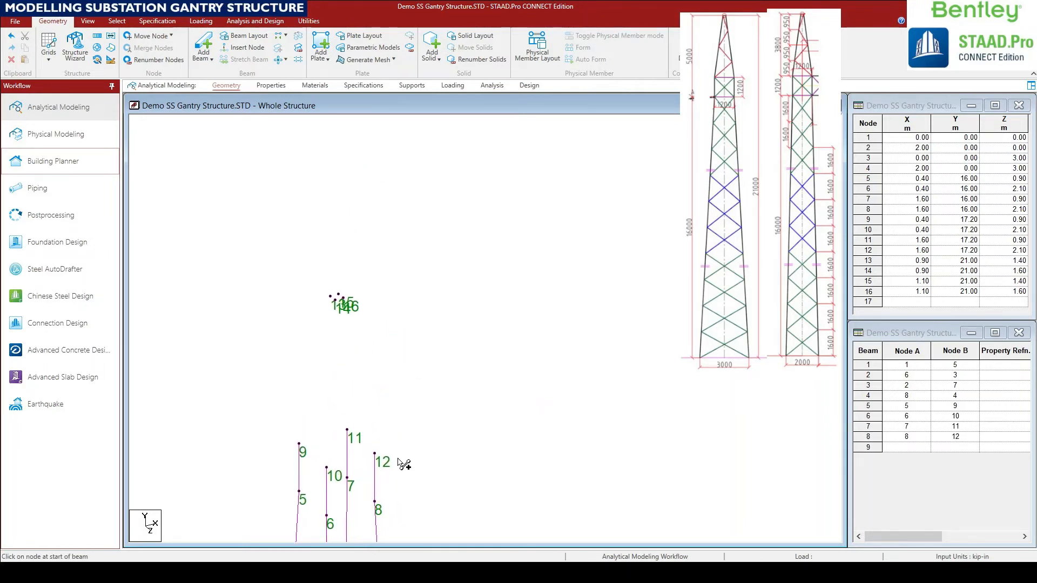
mouse_move(299, 443)
mouse_down()
mouse_move(331, 297)
mouse_move(340, 468)
mouse_move(327, 468)
mouse_up()
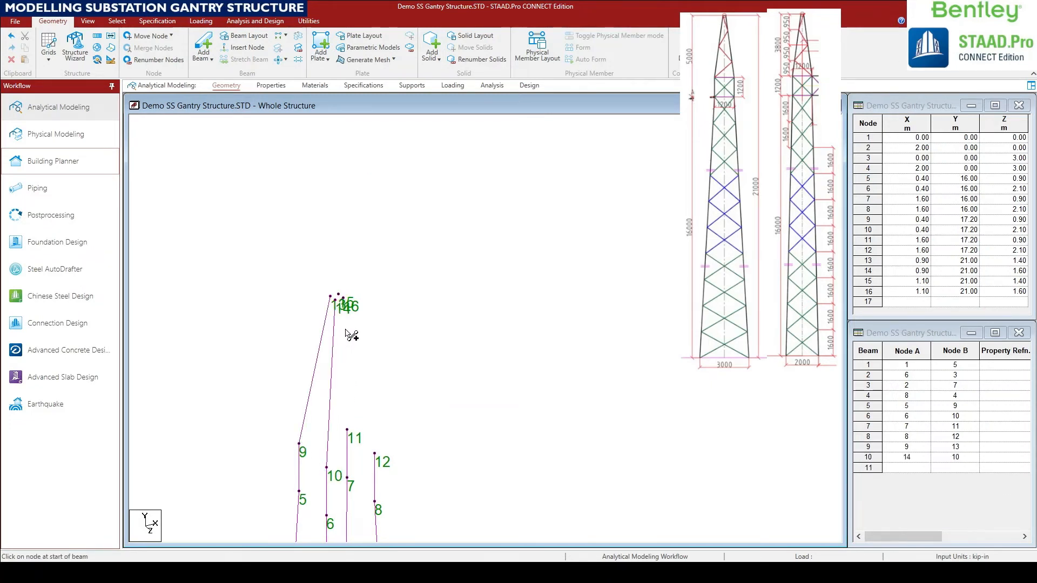
drag(346, 371, 347, 430)
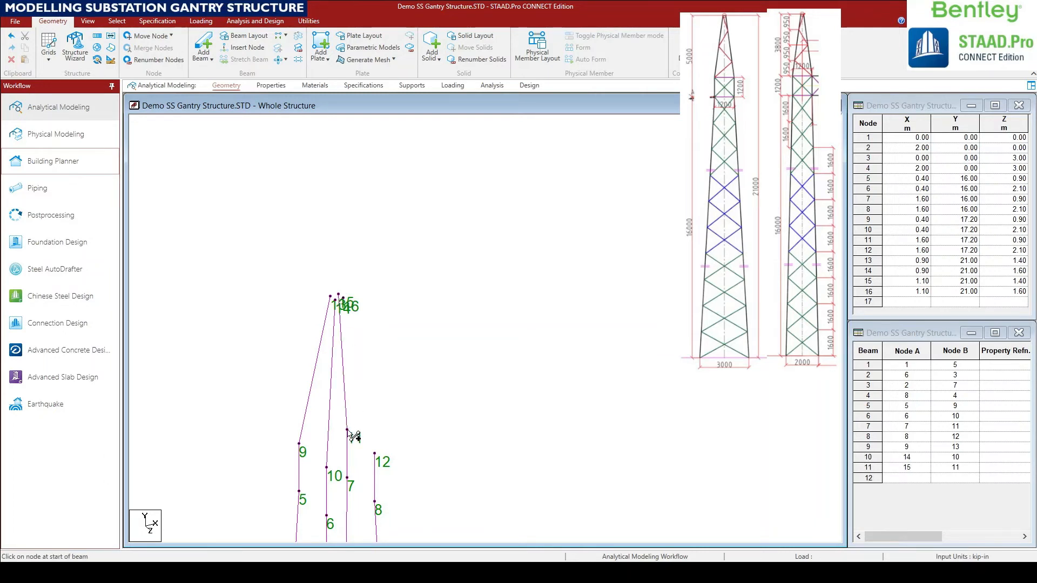
drag(353, 306, 376, 456)
middle_drag(407, 445, 436, 240)
scroll(441, 264, down, 4)
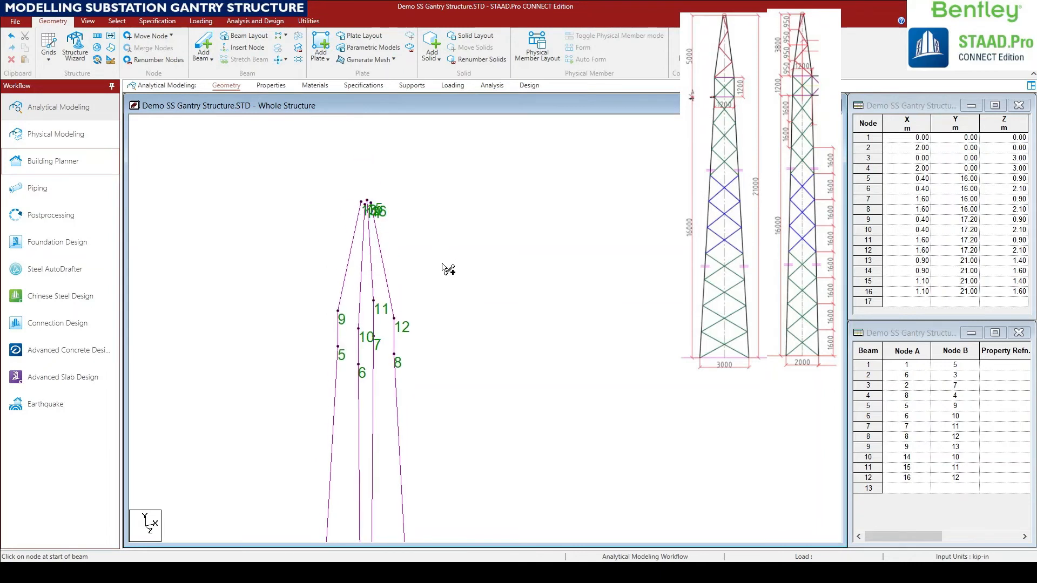
Examine the whole leg frame in the front and side elevation views.
middle_drag(390, 328, 402, 205)
scroll(402, 238, down, 1)
scroll(405, 254, down, 3)
middle_drag(393, 333, 380, 253)
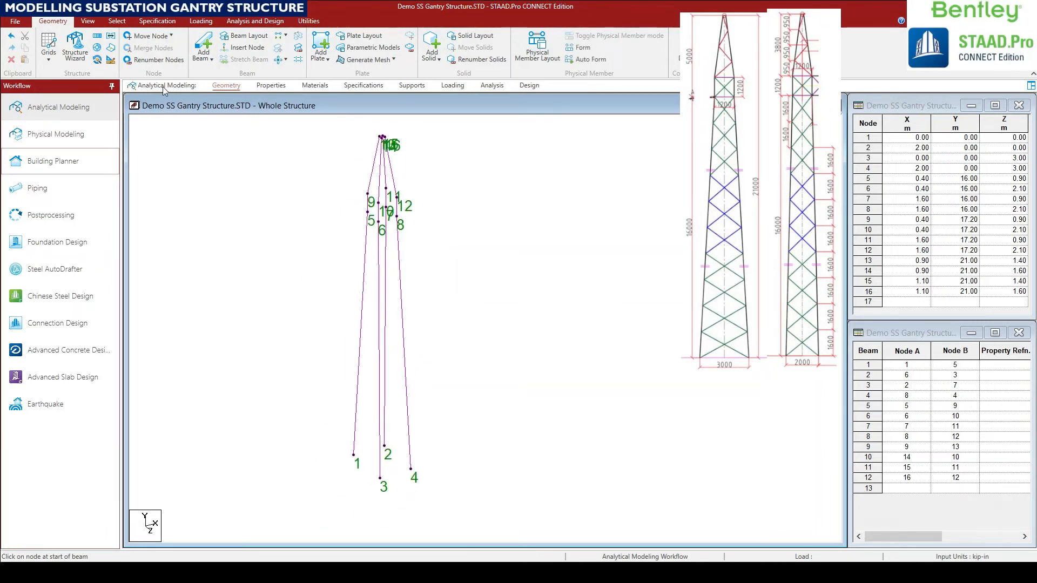
click(88, 21)
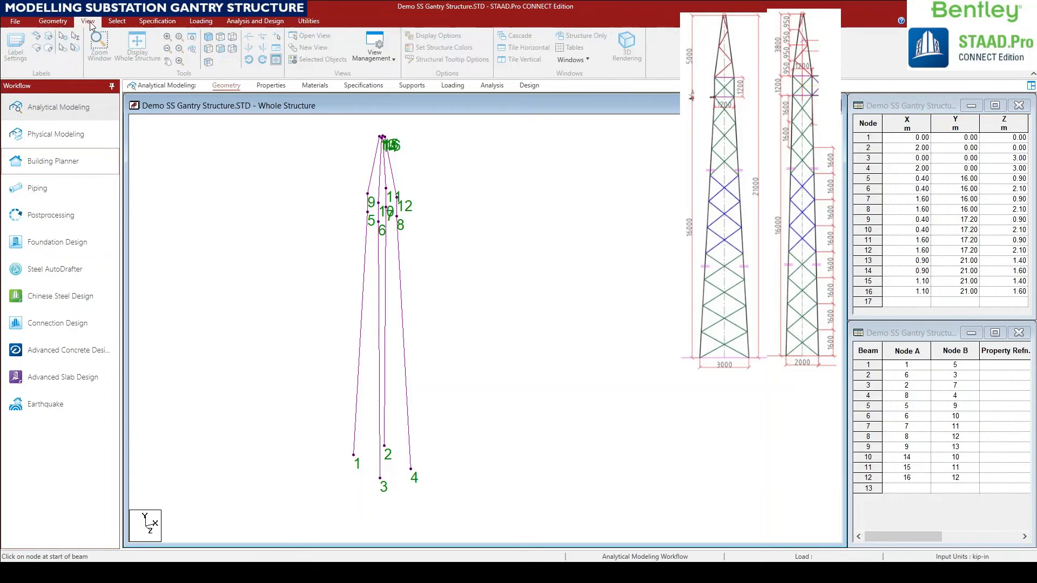
click(220, 49)
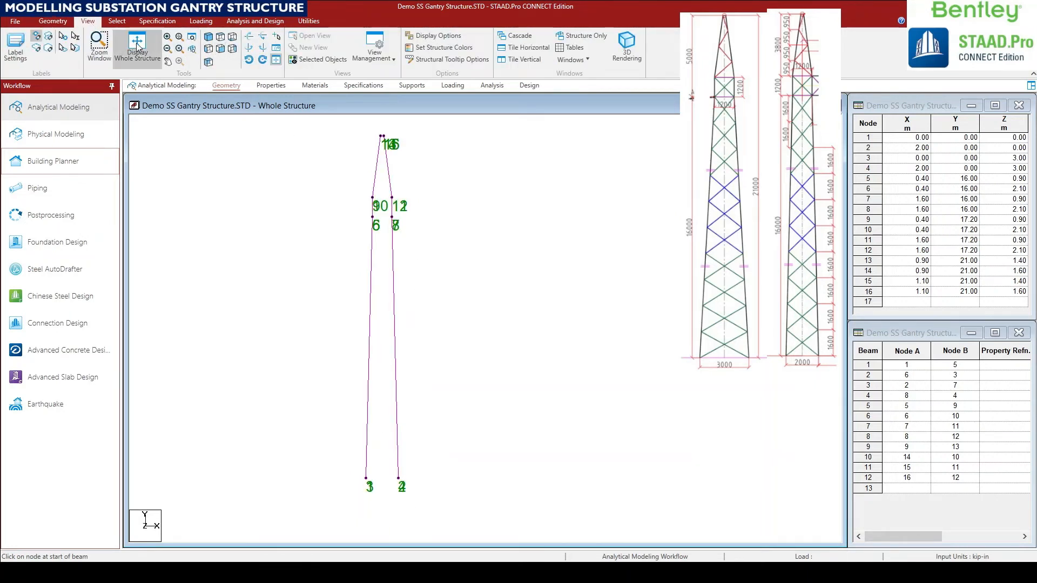
click(208, 48)
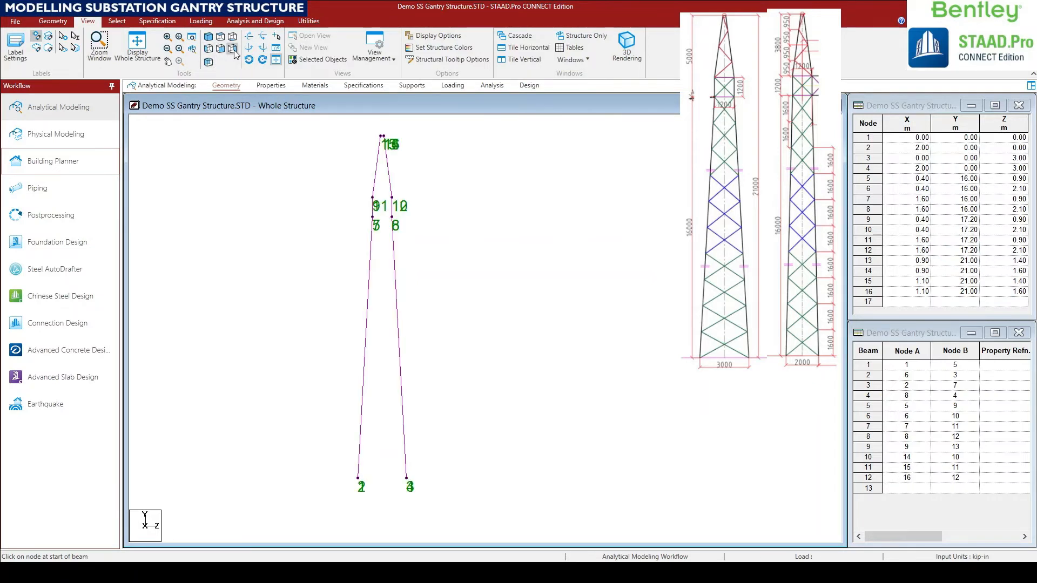
middle_drag(415, 247, 414, 250)
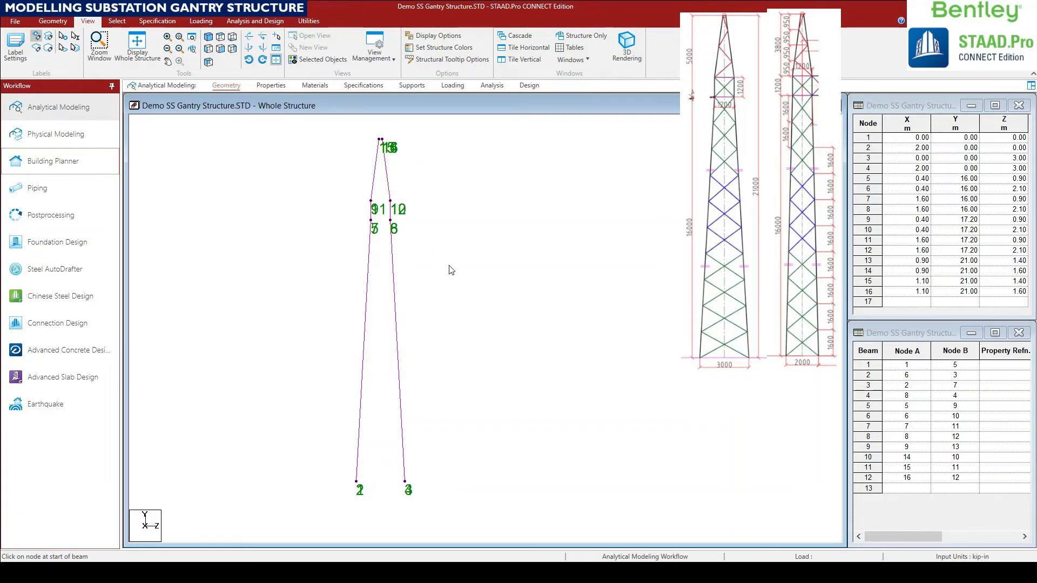
Hide the node number labels and return the tower to the isometric view.
key(shift+n)
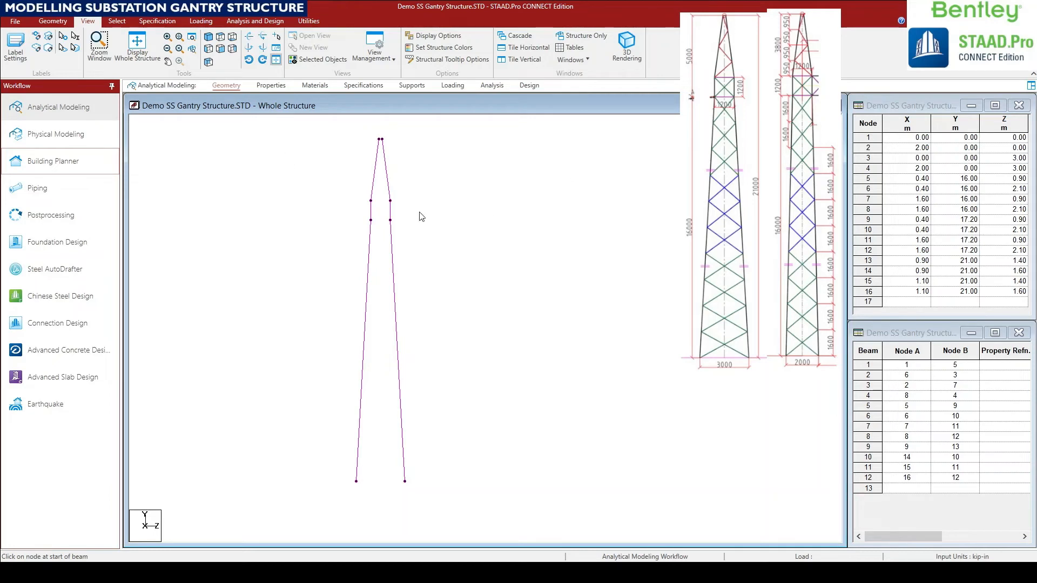
click(208, 37)
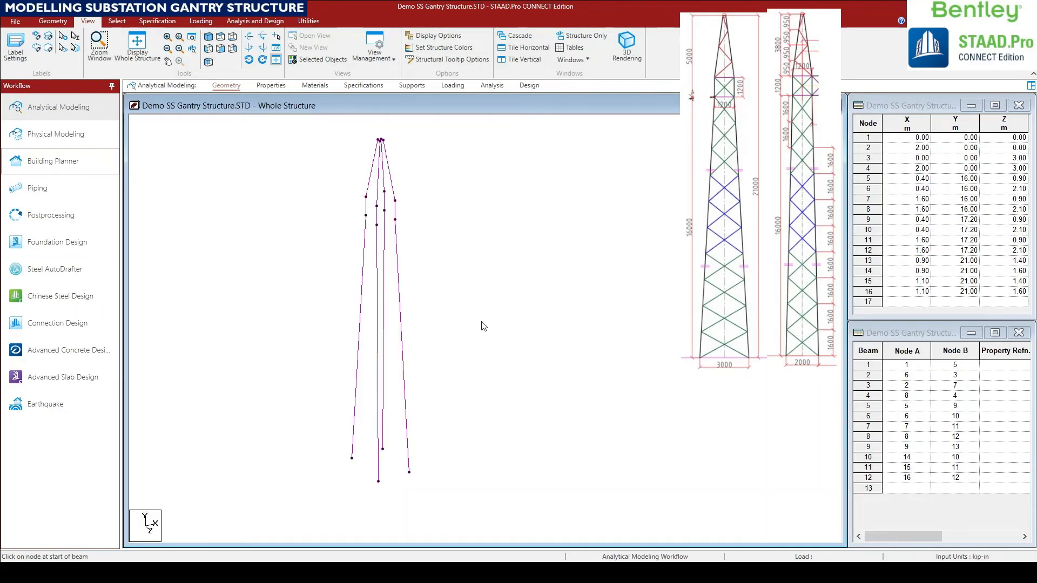
middle_drag(395, 363, 388, 375)
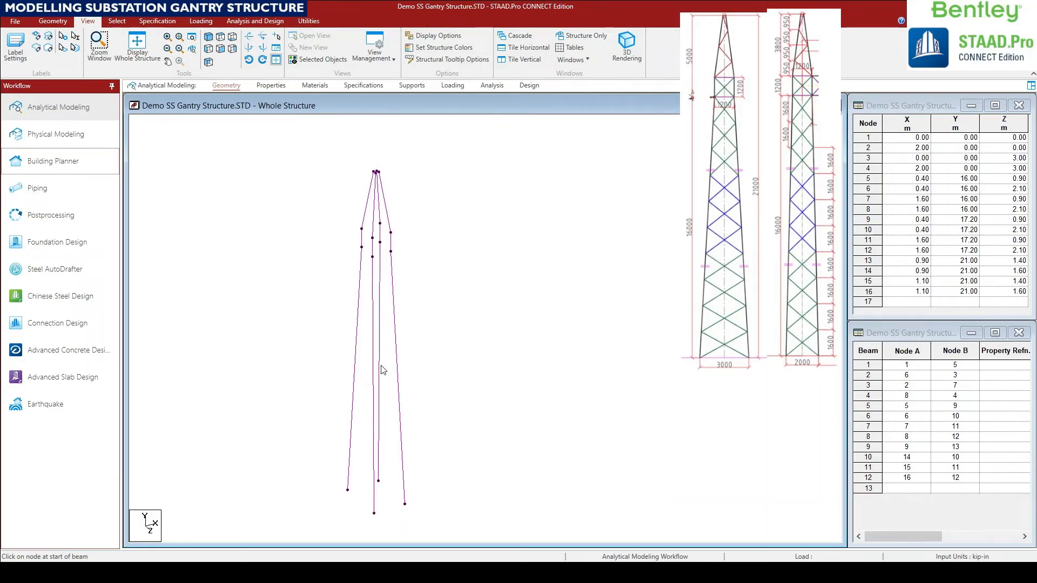
Try to add horizontal beams around the 16 m level, joining nodes 5–10, 5–6, 6–8 and 8–7.
click(53, 21)
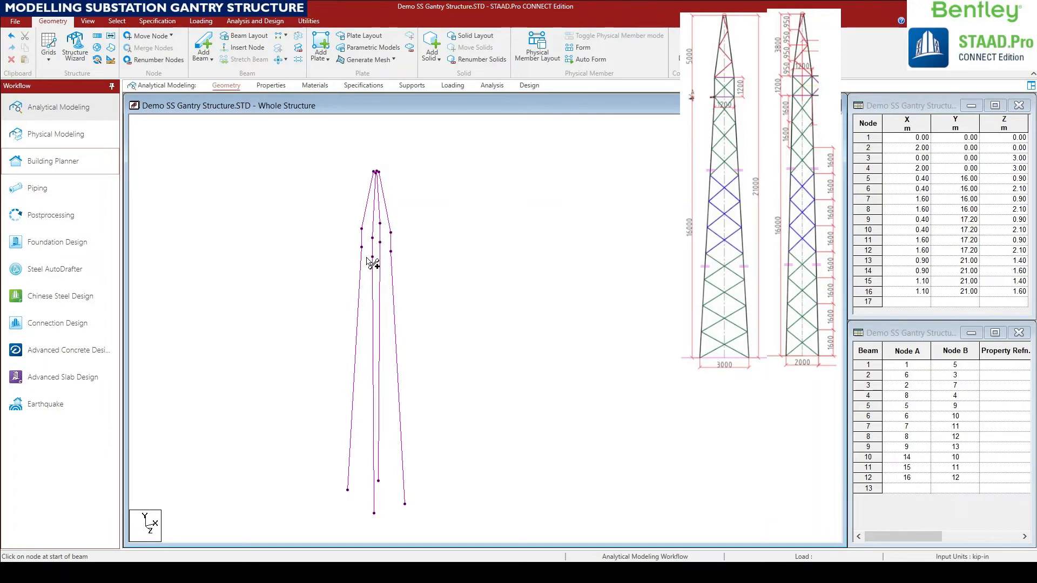
drag(363, 248, 372, 238)
scroll(383, 231, up, 2)
middle_drag(385, 232, 305, 411)
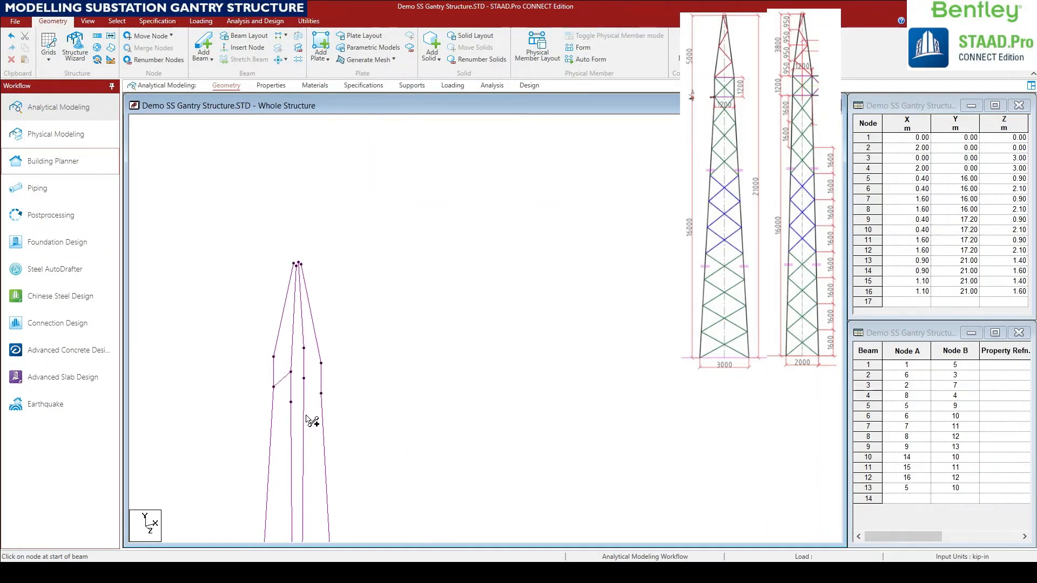
scroll(305, 411, up, 1)
mouse_move(271, 370)
mouse_down()
mouse_move(297, 391)
mouse_move(324, 385)
mouse_move(305, 360)
mouse_up()
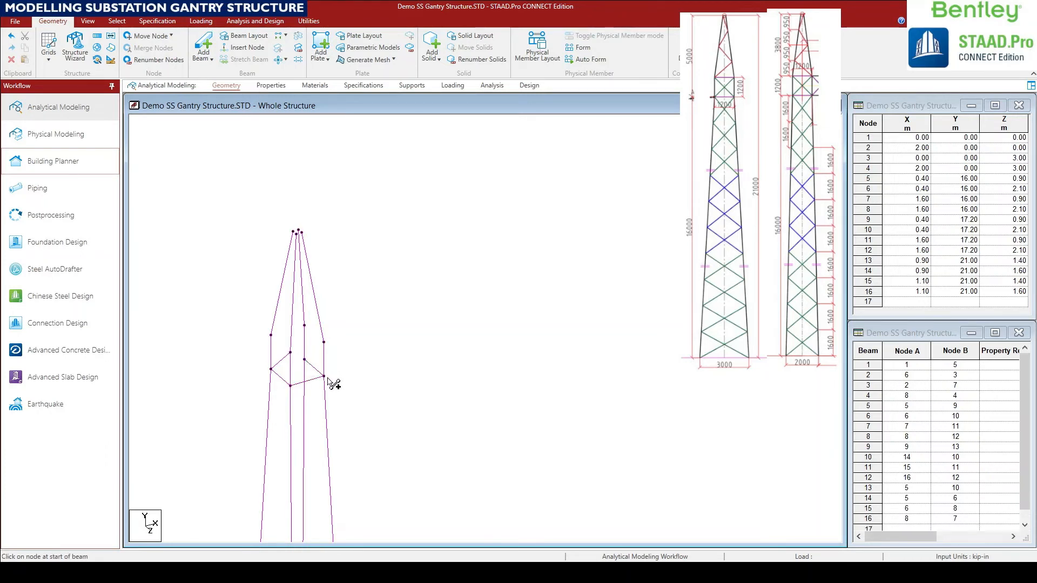
Undo the beams just added around the 16 m level.
key(ctrl+z)
key(ctrl+z)
key(ctrl+z)
key(ctrl+z)
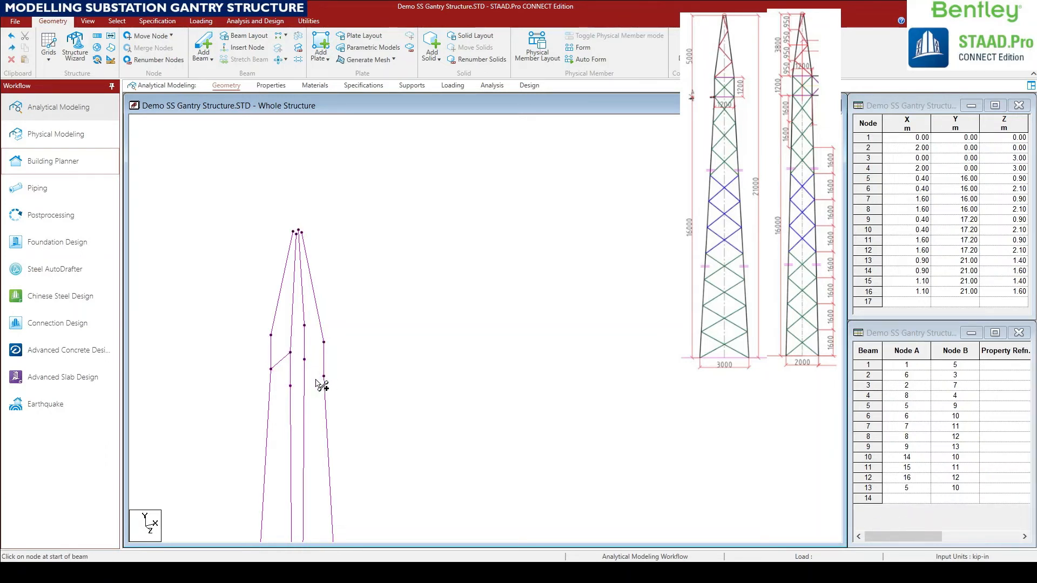
Add horizontal beams around the 16 m and 17.2 m levels, forming closed frames through nodes 5–7–8–6 and 9–10–12–11.
mouse_move(270, 369)
mouse_down()
mouse_move(304, 360)
mouse_move(272, 370)
mouse_move(291, 386)
mouse_move(324, 377)
mouse_move(288, 361)
mouse_move(324, 342)
mouse_move(271, 335)
mouse_up()
Add crossed diagonal beams inside both horizontal frames, joining nodes 9–12 and 11–10 at 17.2 m, and 5–8 and 7–6 at 16 m.
click(272, 335)
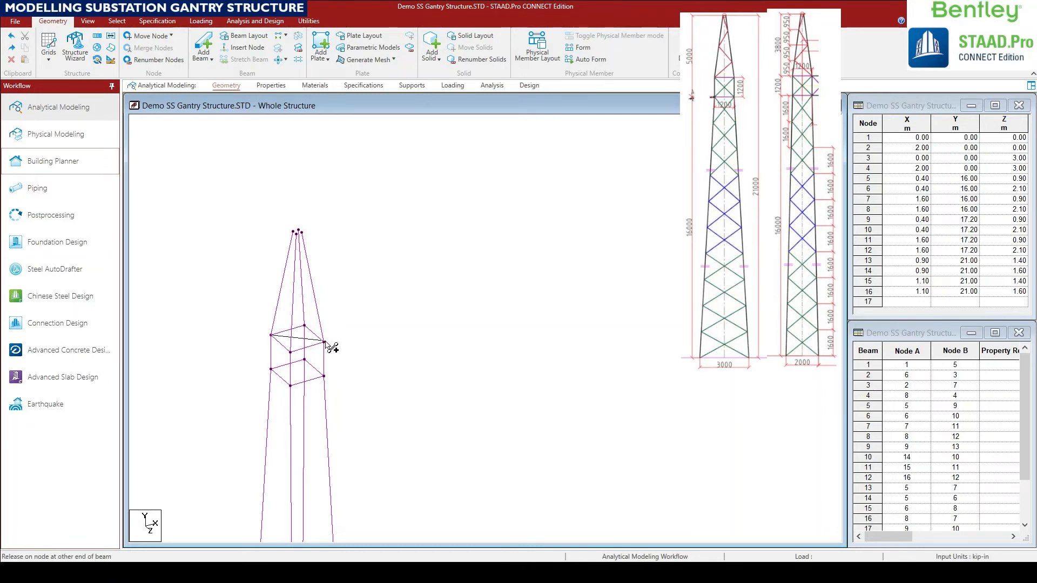
click(324, 342)
click(304, 326)
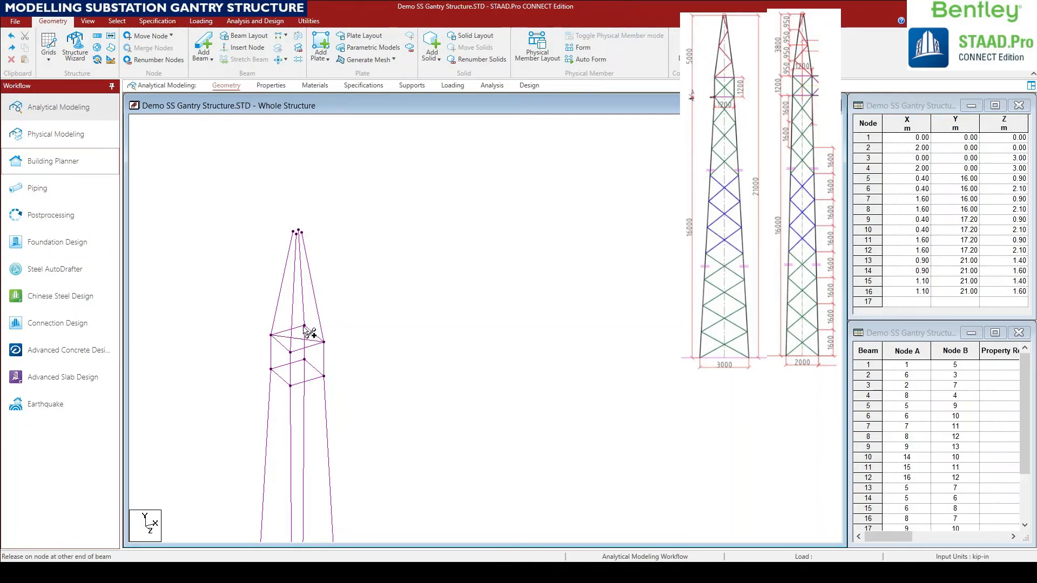
click(291, 352)
click(271, 369)
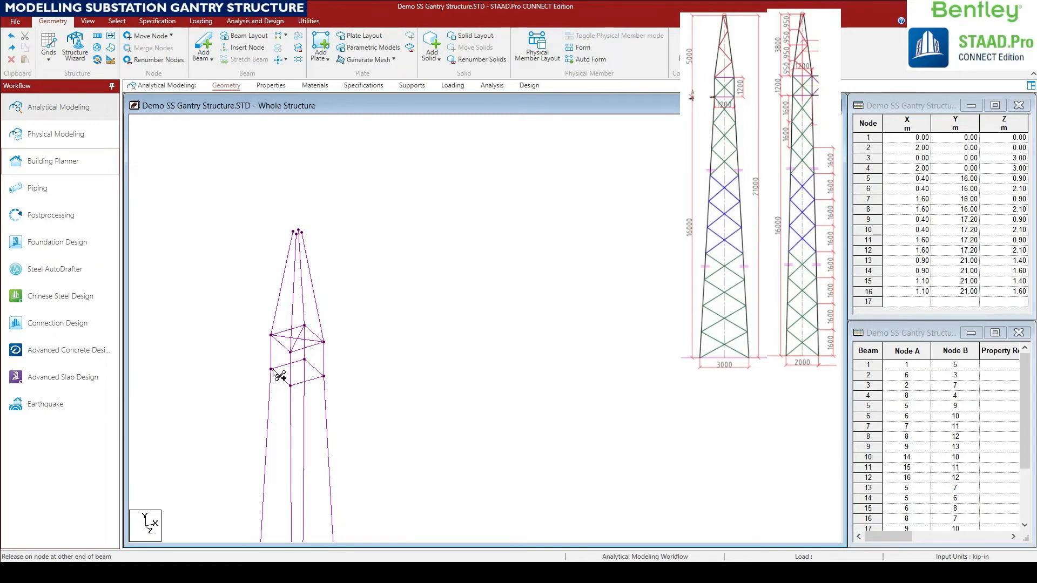
click(324, 376)
click(304, 360)
click(291, 386)
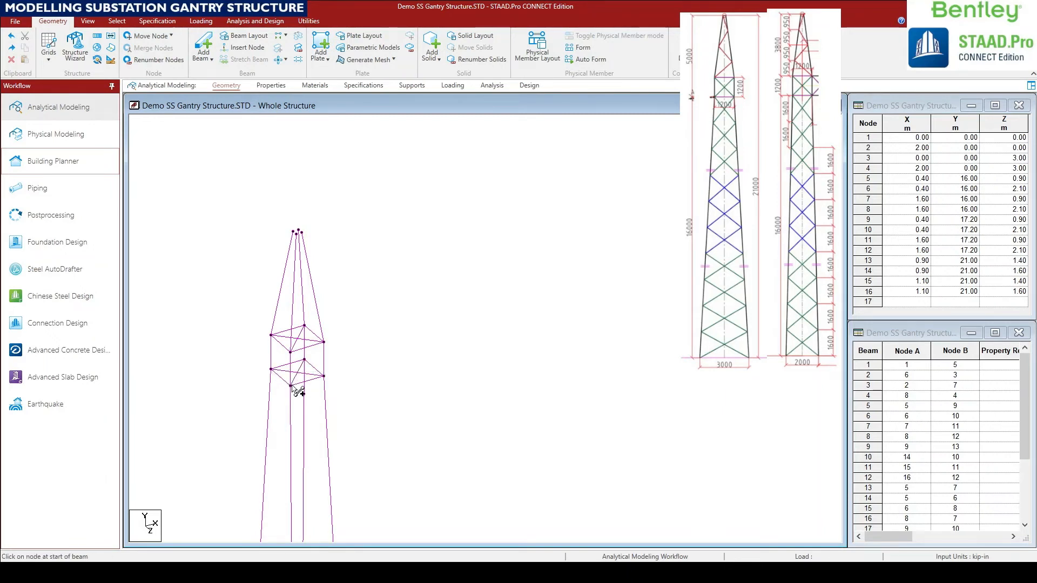
Join the four peak nodes at 21 m with horizontal beams to close the tower top.
scroll(328, 364, down, 1)
middle_drag(321, 416, 329, 301)
click(312, 283)
click(319, 282)
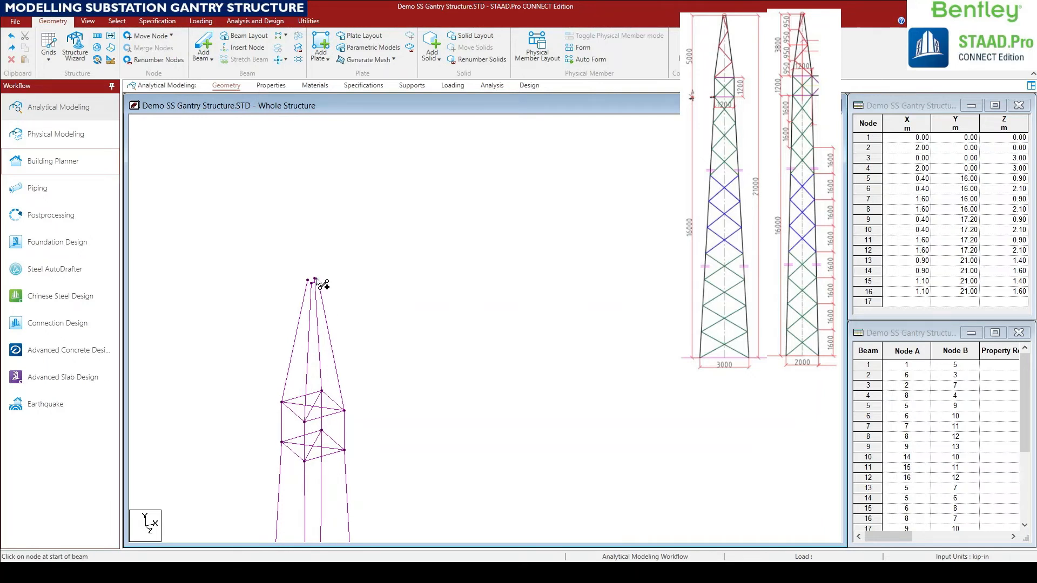
click(314, 280)
click(308, 281)
click(308, 280)
click(312, 283)
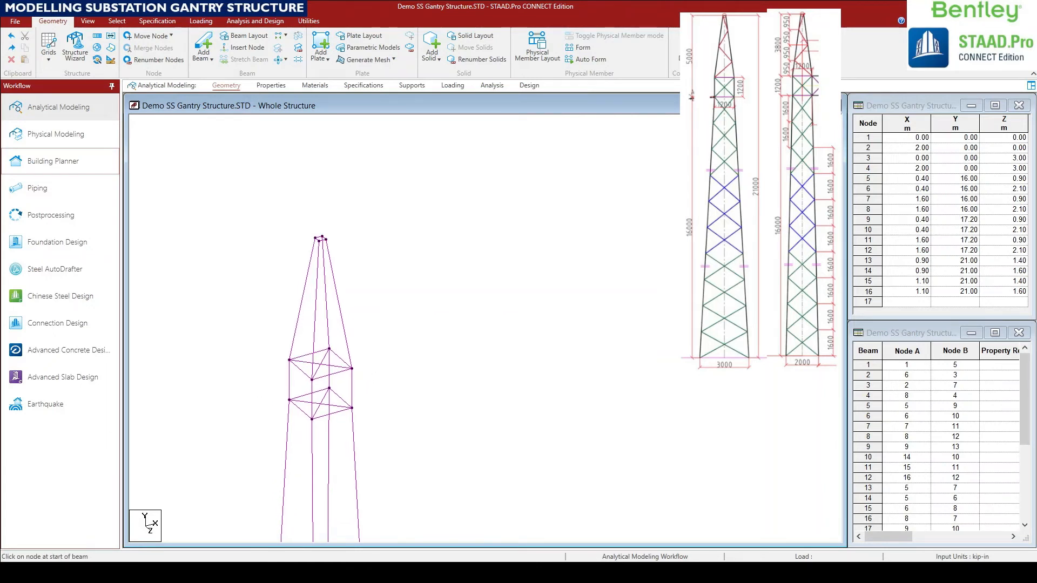
Insert nine equally spaced nodes on each of the four lower leg beams using the Add 'n' points option.
scroll(352, 369, down, 1)
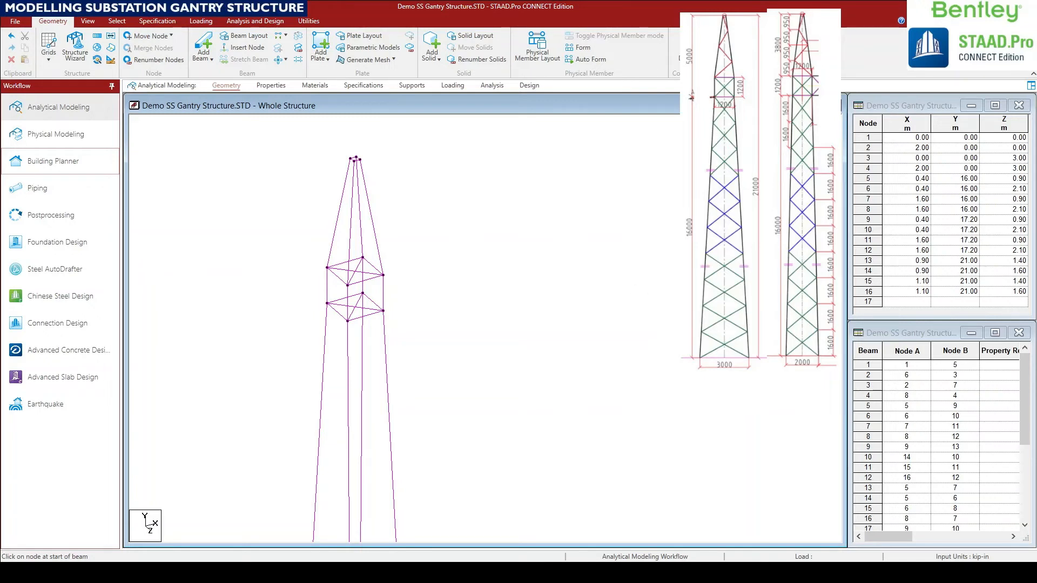
scroll(490, 366, down, 1)
middle_drag(412, 432, 461, 267)
scroll(460, 297, down, 4)
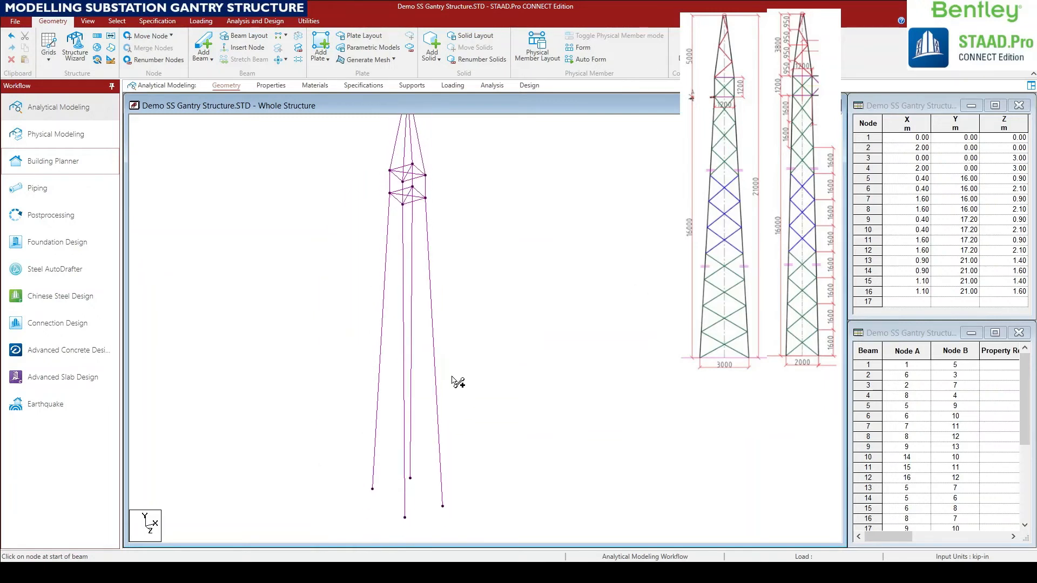
middle_drag(452, 376, 457, 359)
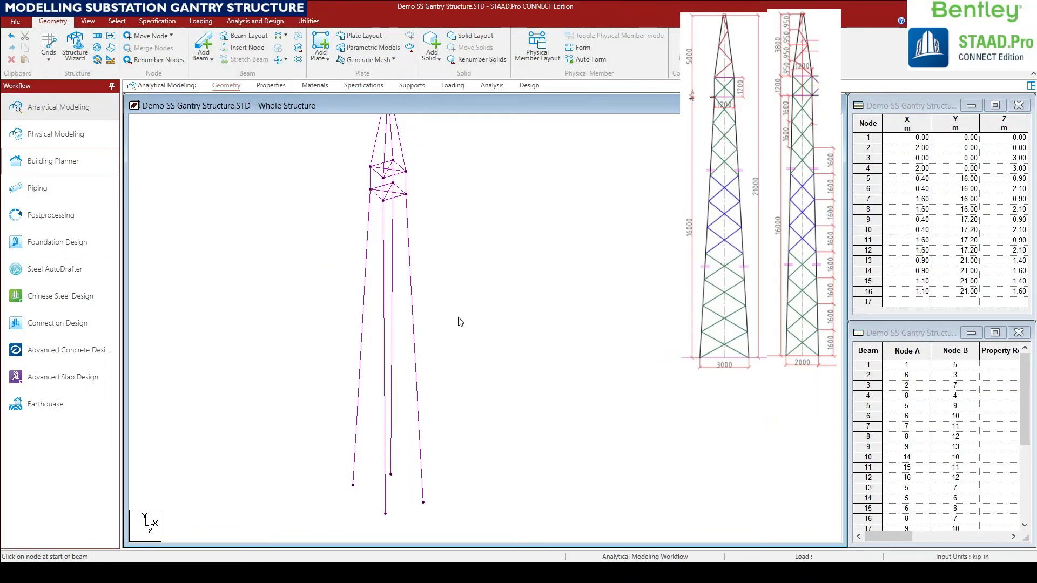
drag(563, 388, 332, 294)
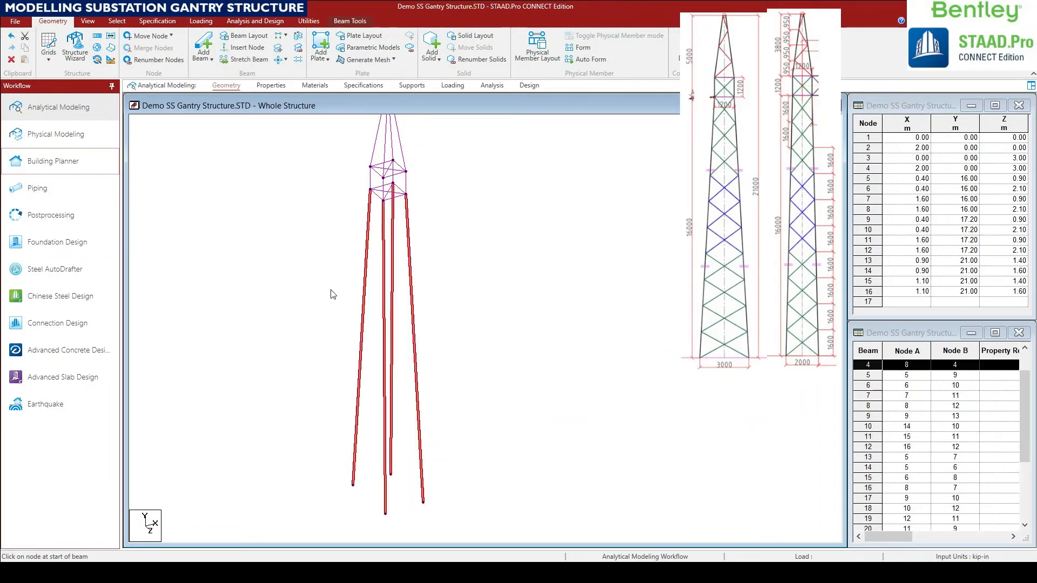
right_click(414, 303)
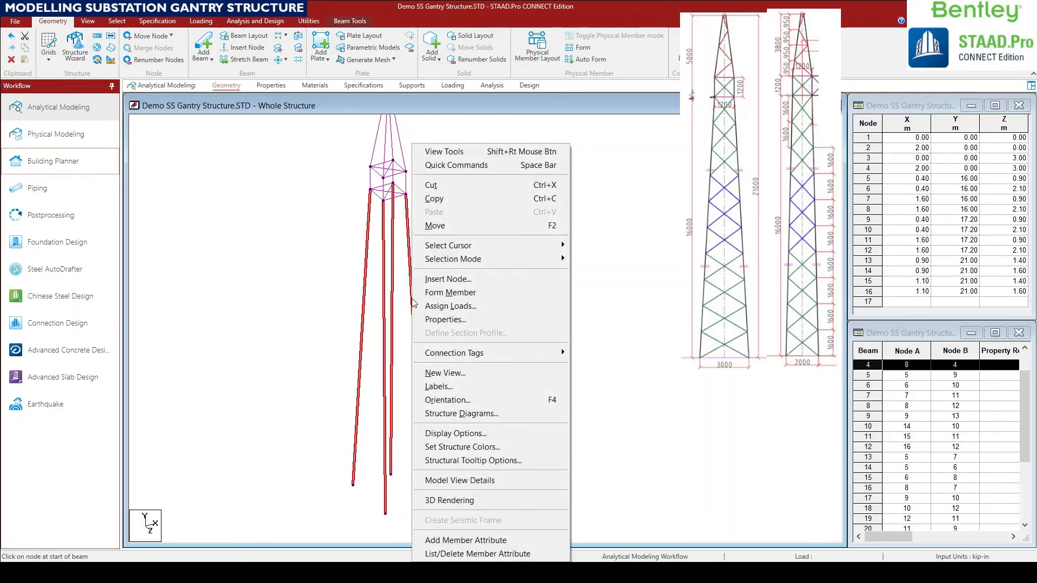
click(445, 280)
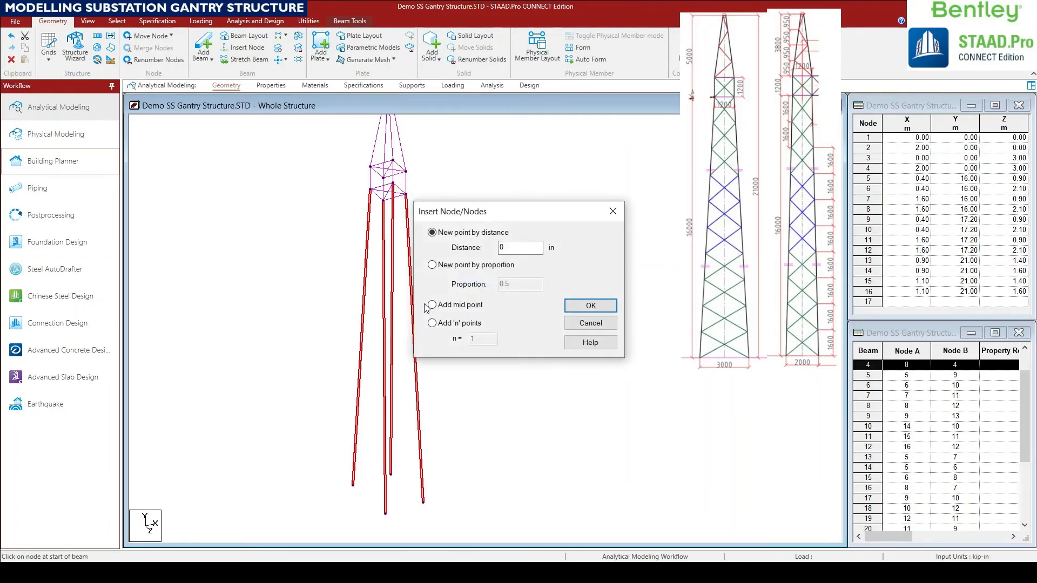
click(454, 324)
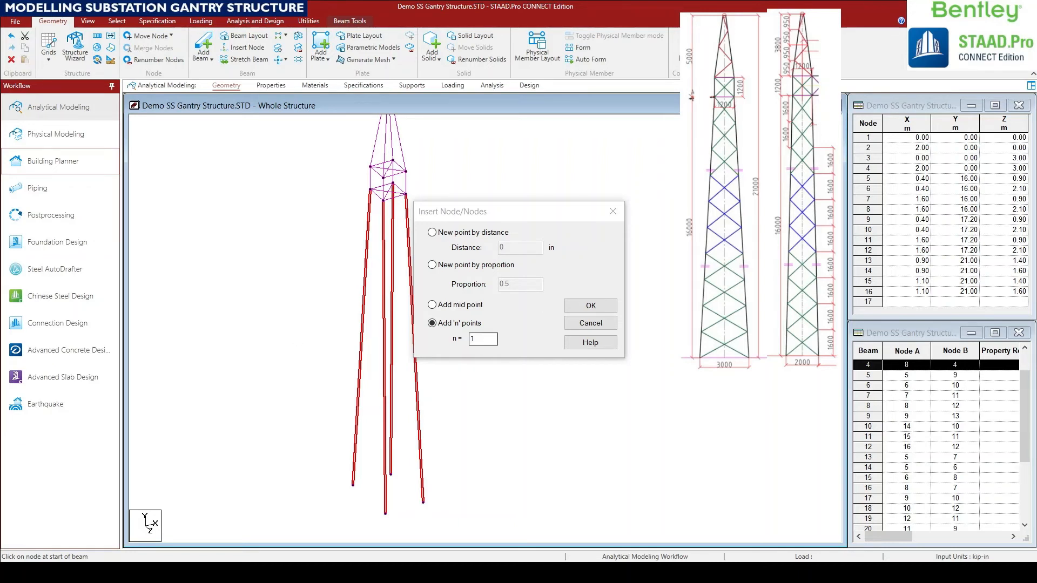
click(480, 340)
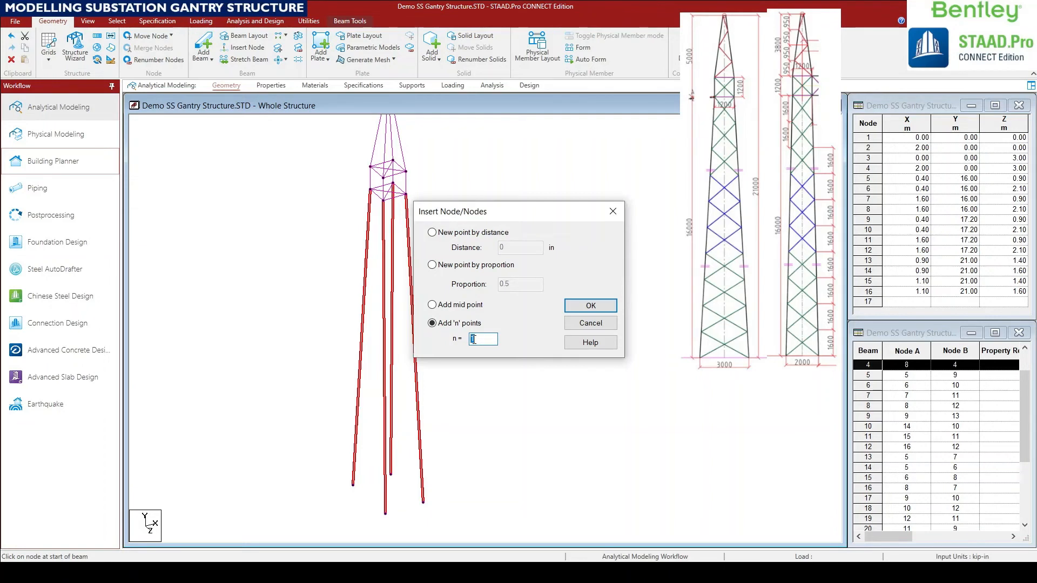
click(594, 306)
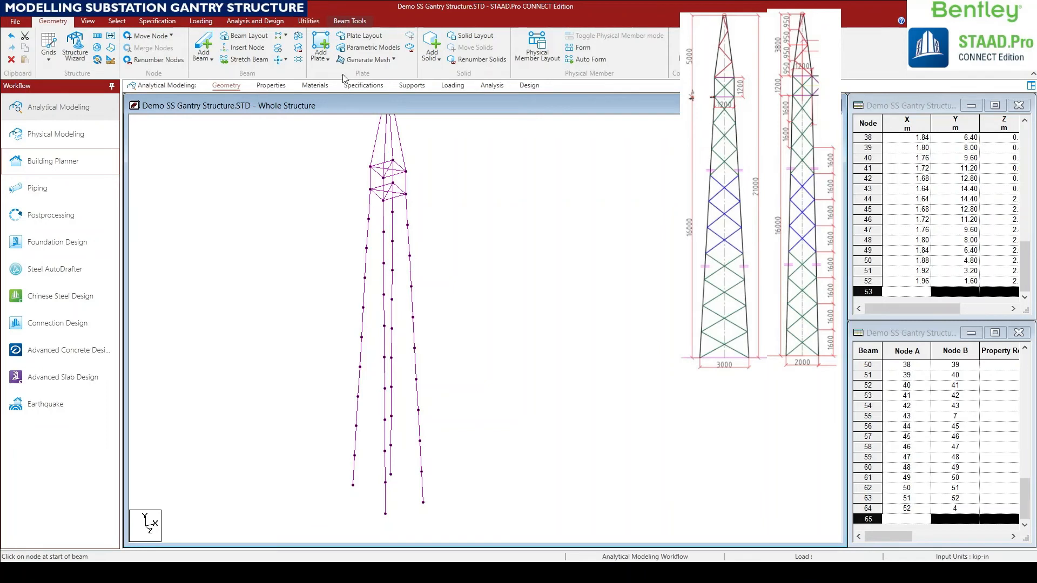
Measure the distance between a base node and the first inserted node above it on the same leg.
click(314, 21)
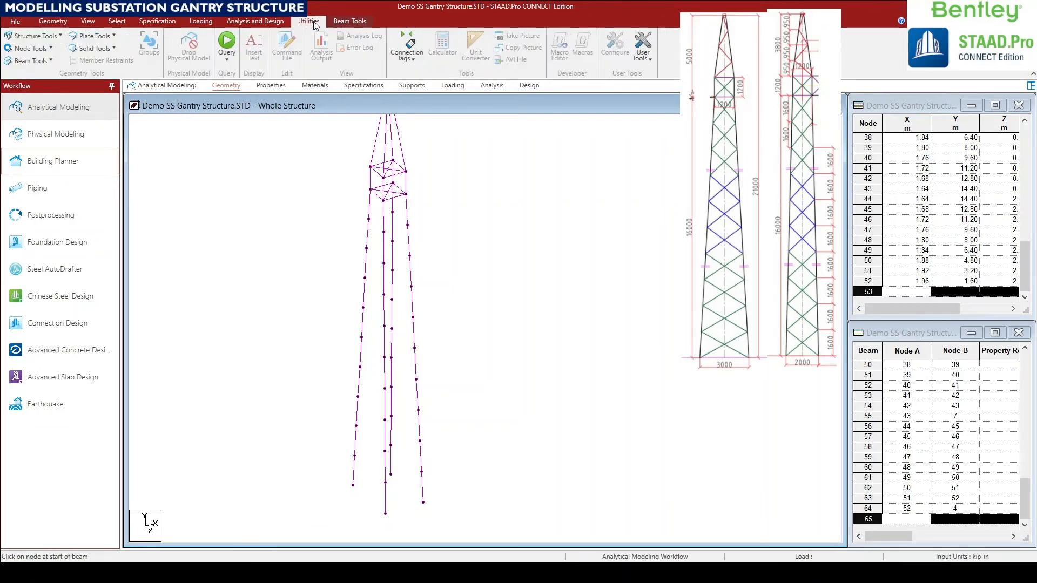
click(41, 54)
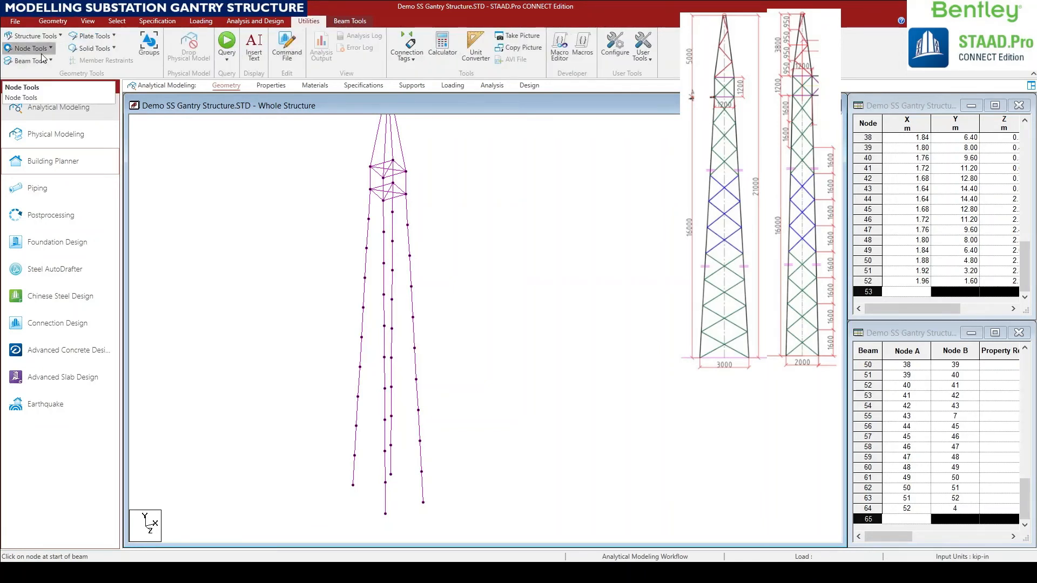
click(43, 102)
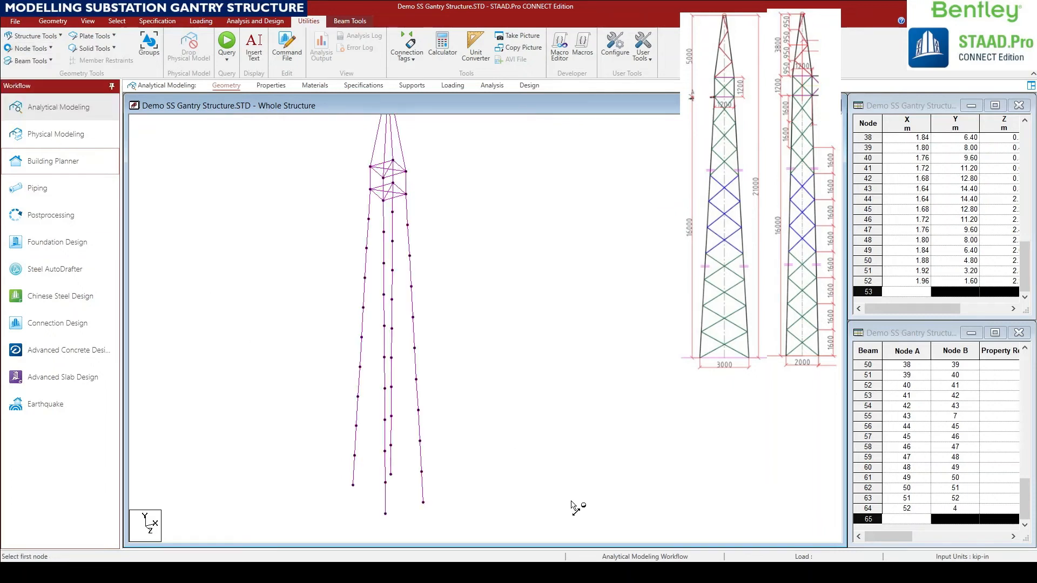
click(422, 472)
click(424, 501)
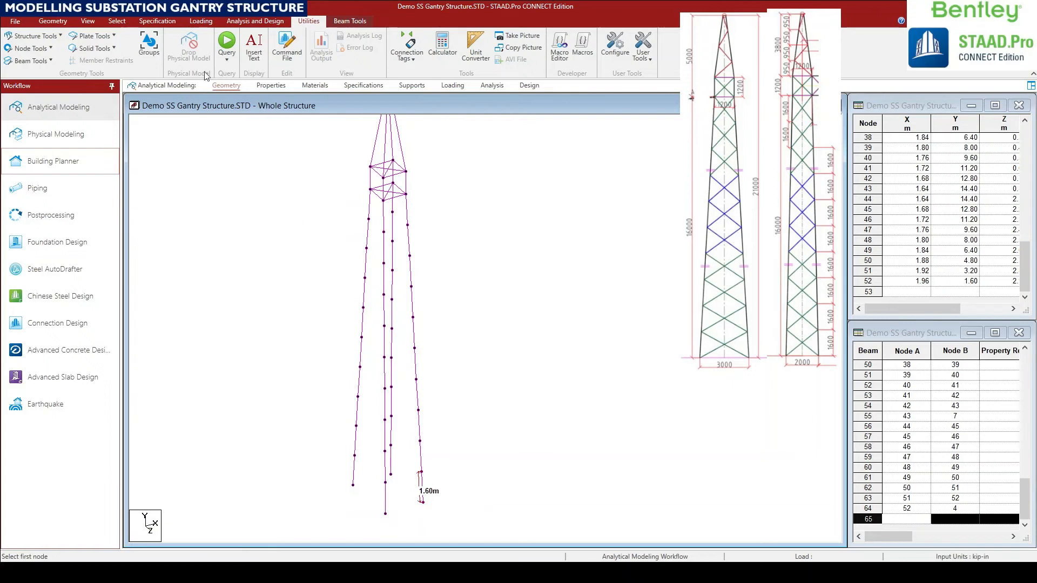
Remove the node-to-node distance dimension shown at the base of the leg.
click(412, 286)
click(412, 318)
click(30, 52)
click(57, 119)
Insert three equally spaced nodes on each of the four upper leg beams using the Add 'n' points option.
middle_drag(431, 230, 428, 369)
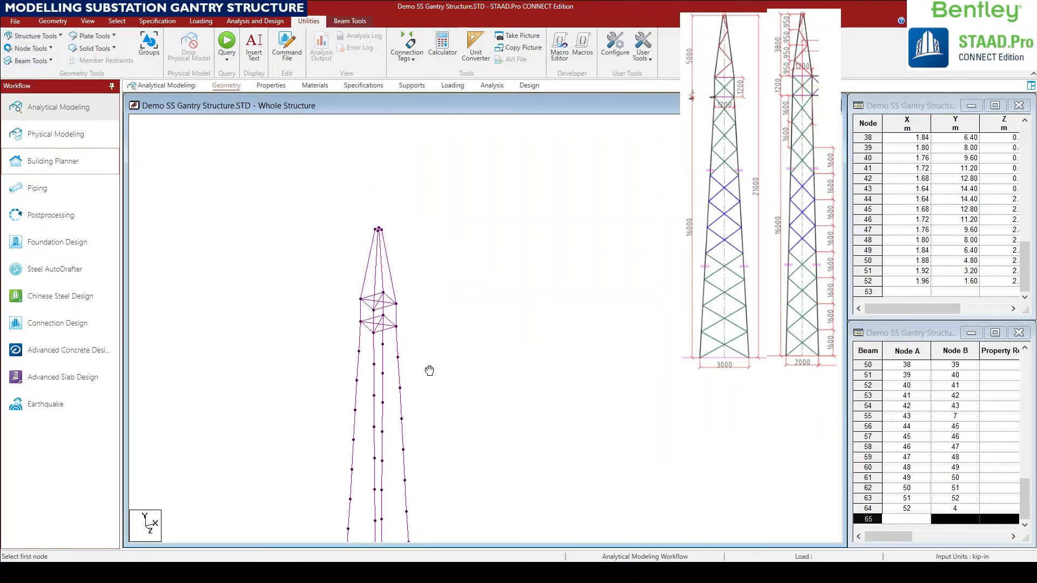
scroll(378, 270, up, 4)
middle_drag(417, 224, 431, 373)
scroll(432, 372, up, 6)
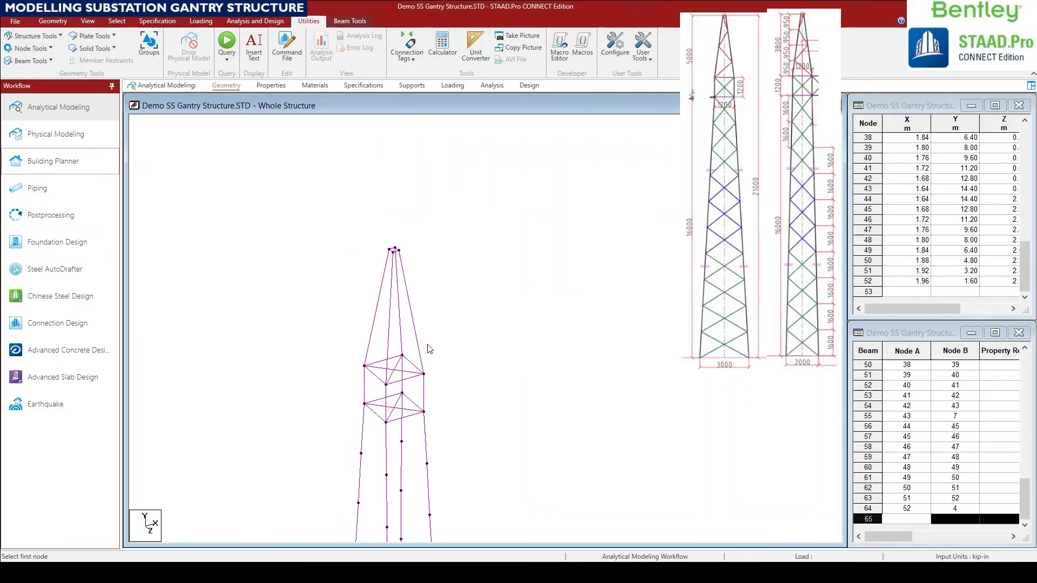
click(464, 297)
drag(430, 294, 337, 227)
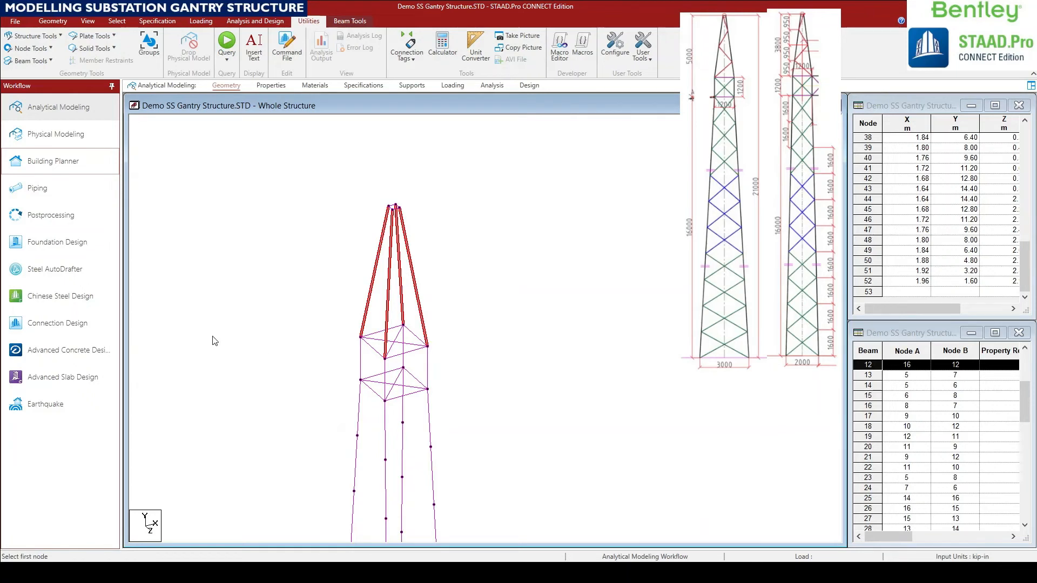
right_click(413, 270)
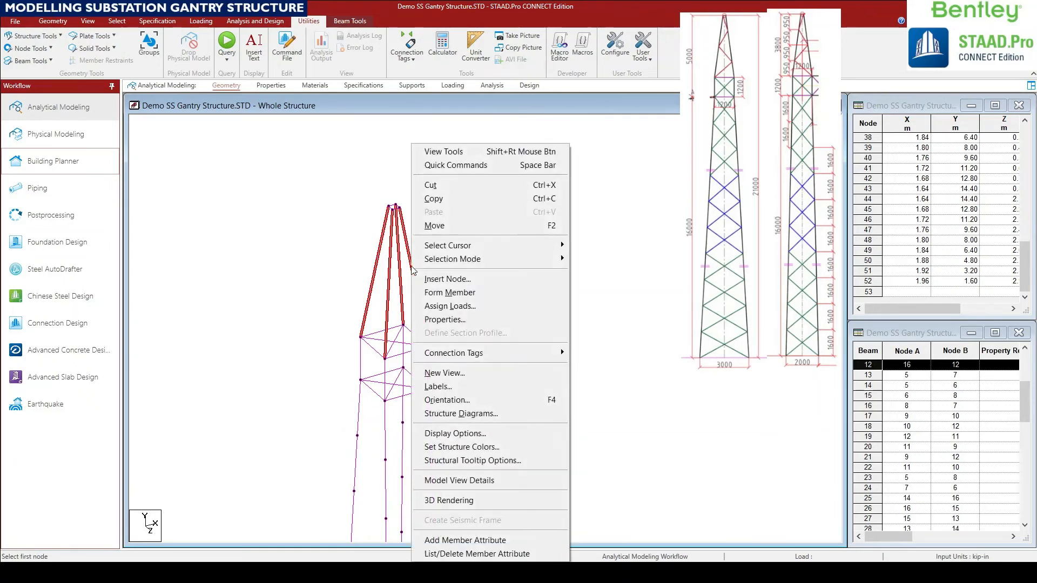
click(468, 279)
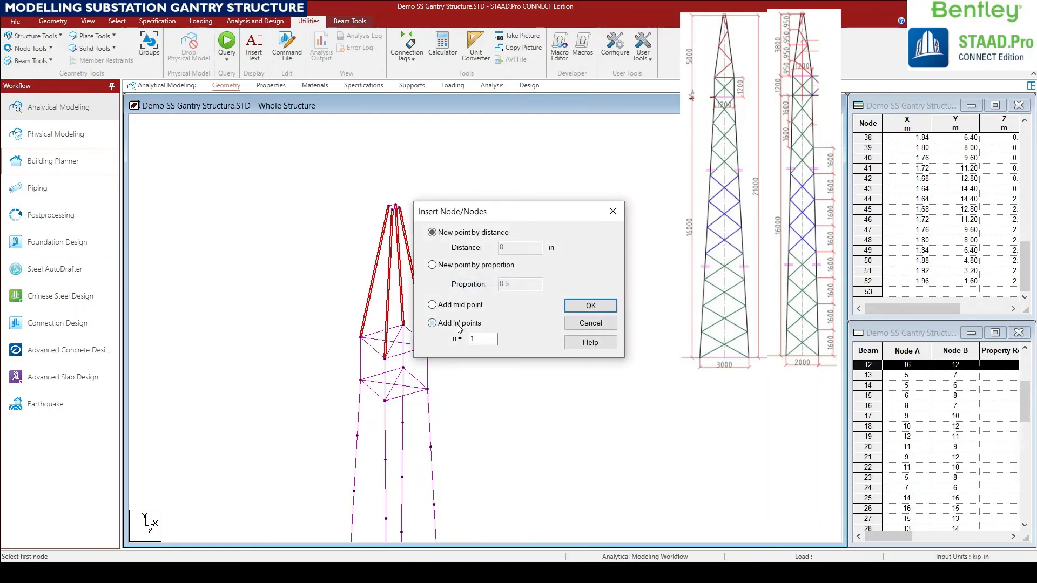
click(458, 325)
click(573, 308)
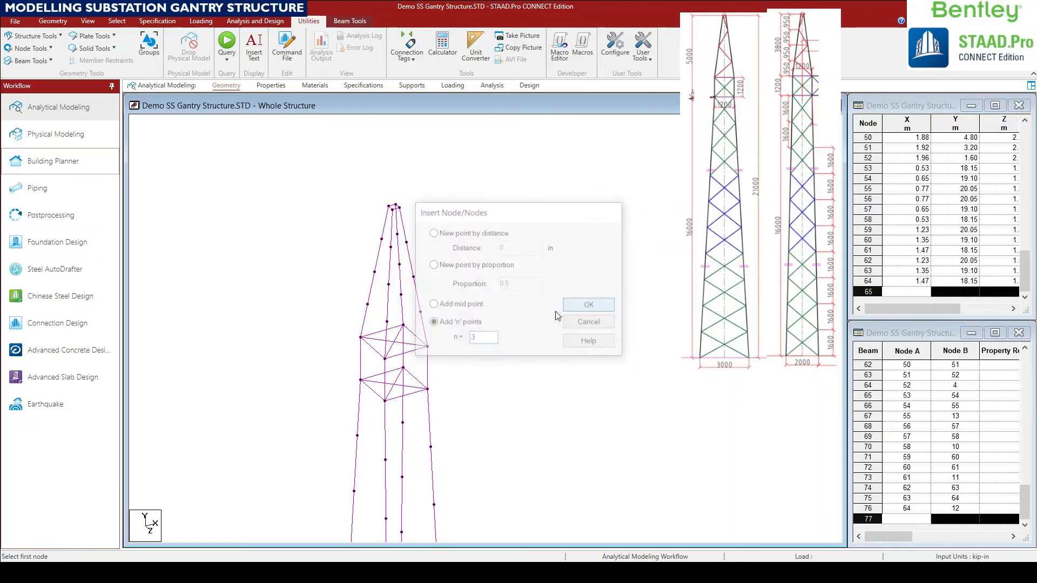
Measure the node-to-node distance from an upper frame corner to the first inserted node above it on the same leg.
click(33, 59)
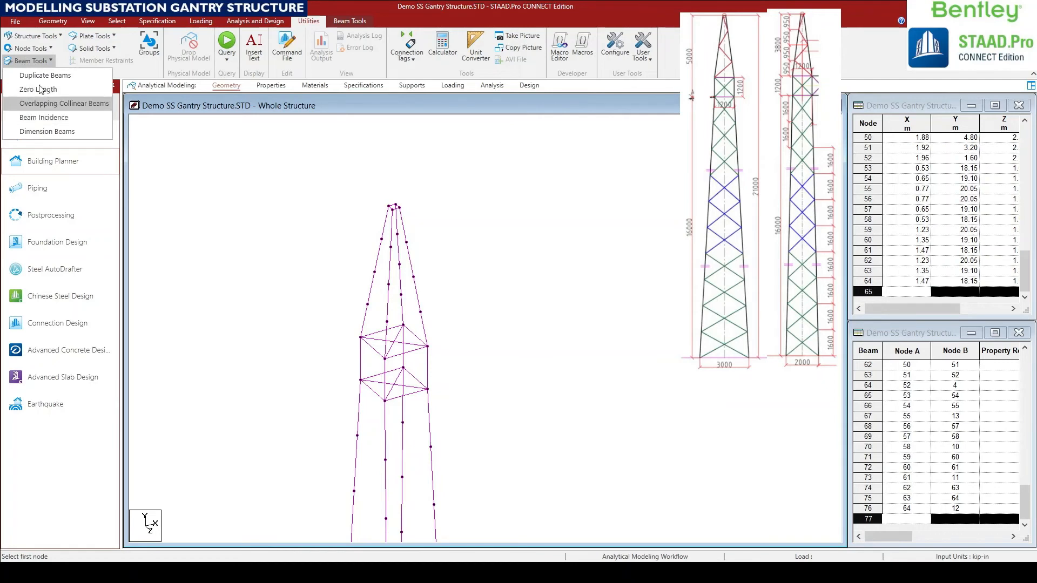
click(31, 48)
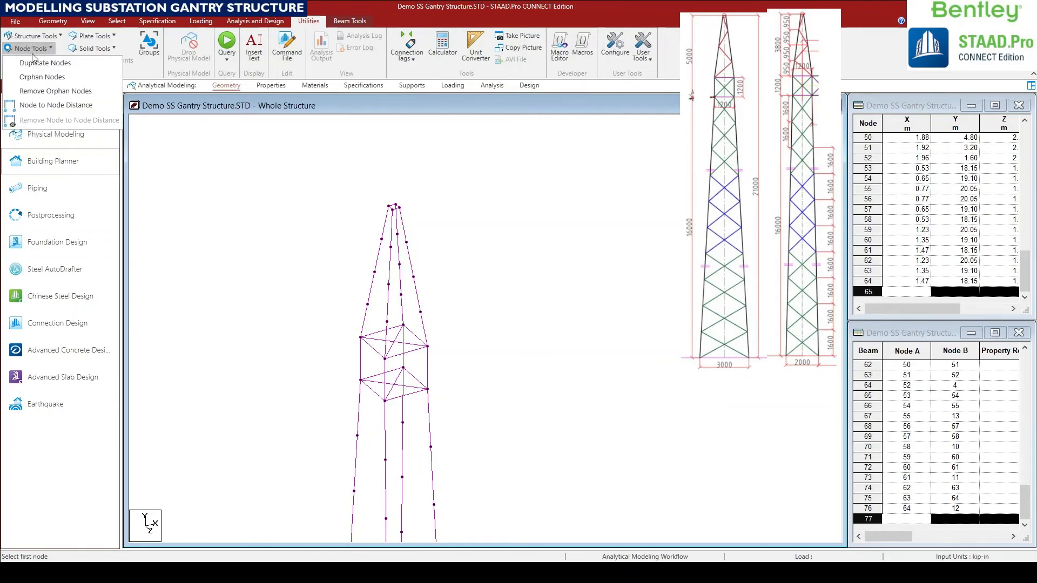
click(46, 108)
click(428, 347)
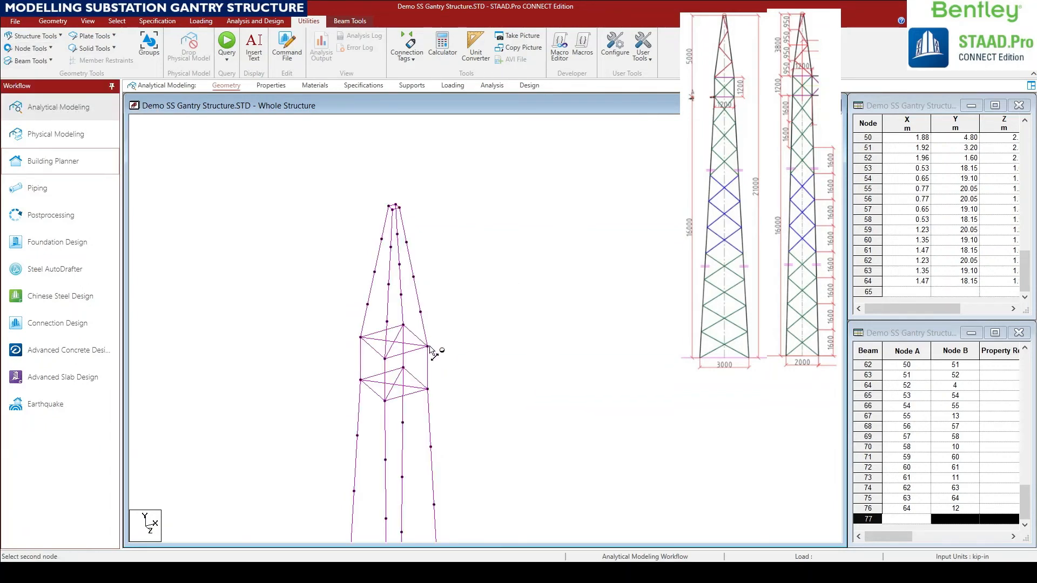
click(420, 312)
click(420, 313)
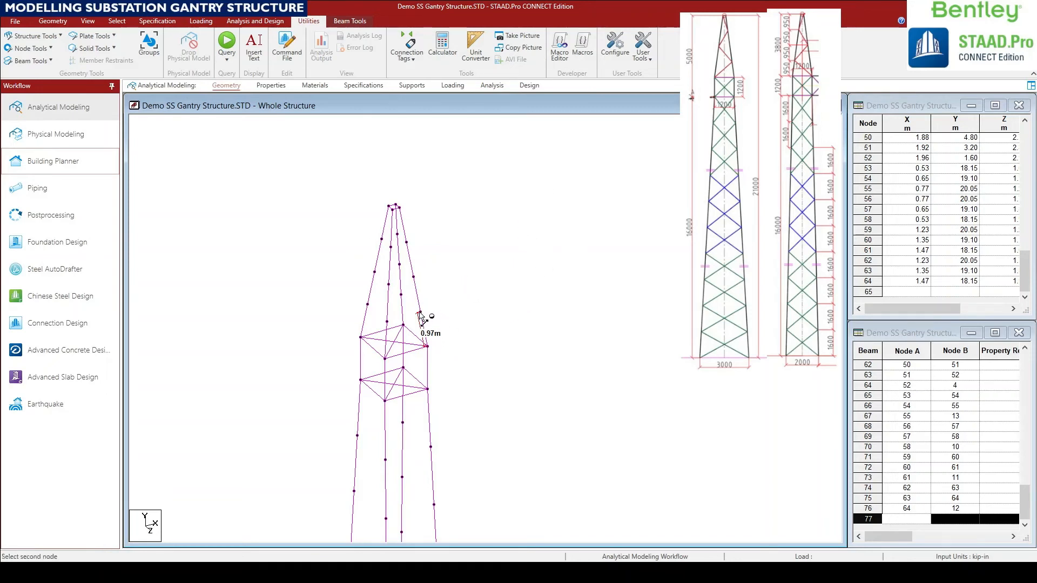
click(427, 346)
middle_drag(359, 372, 348, 286)
scroll(348, 286, down, 2)
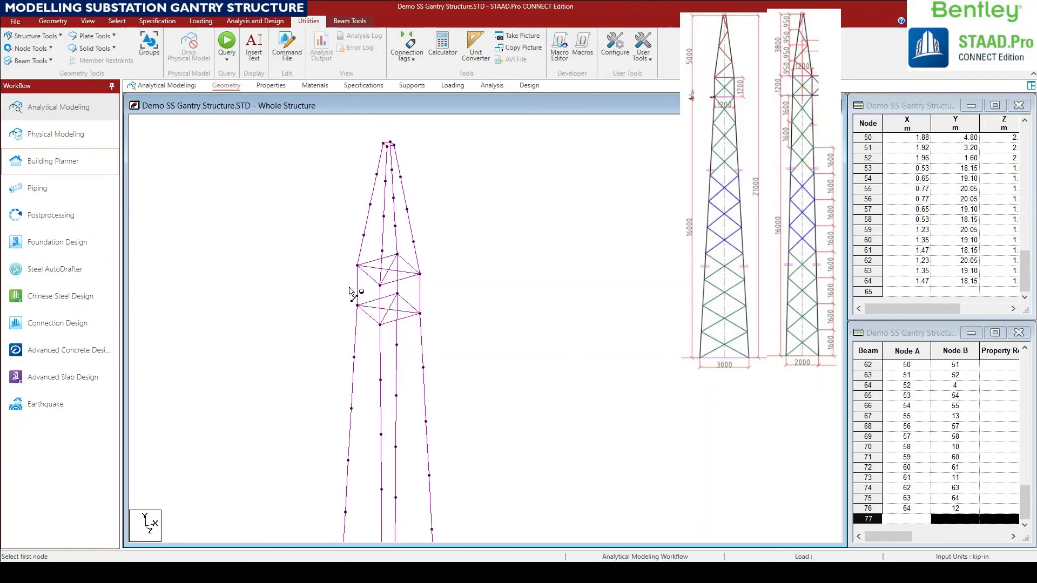
scroll(529, 244, down, 2)
middle_drag(408, 423, 457, 313)
scroll(420, 346, down, 2)
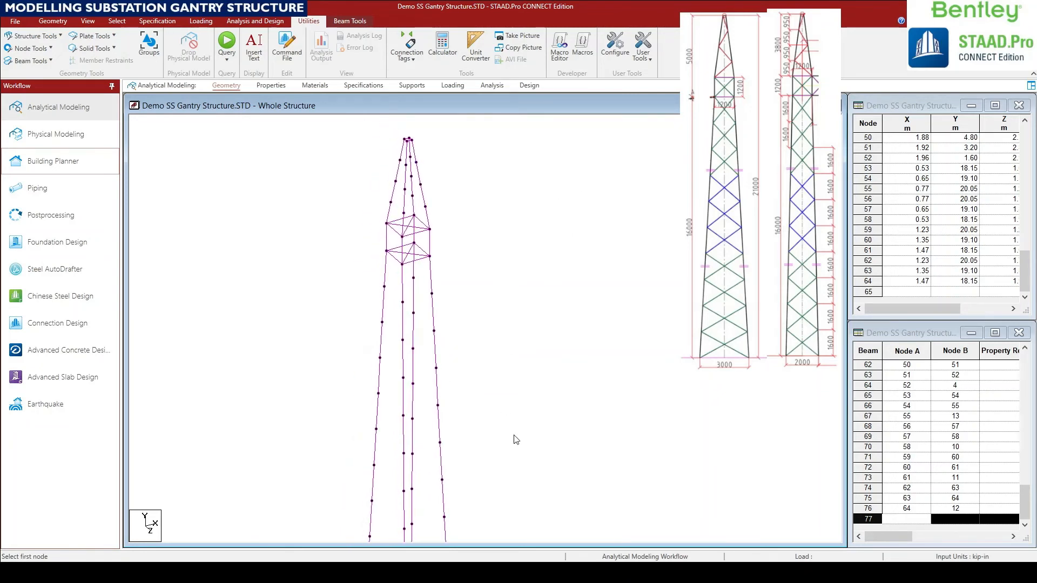
middle_drag(517, 439, 514, 336)
middle_drag(504, 475, 491, 402)
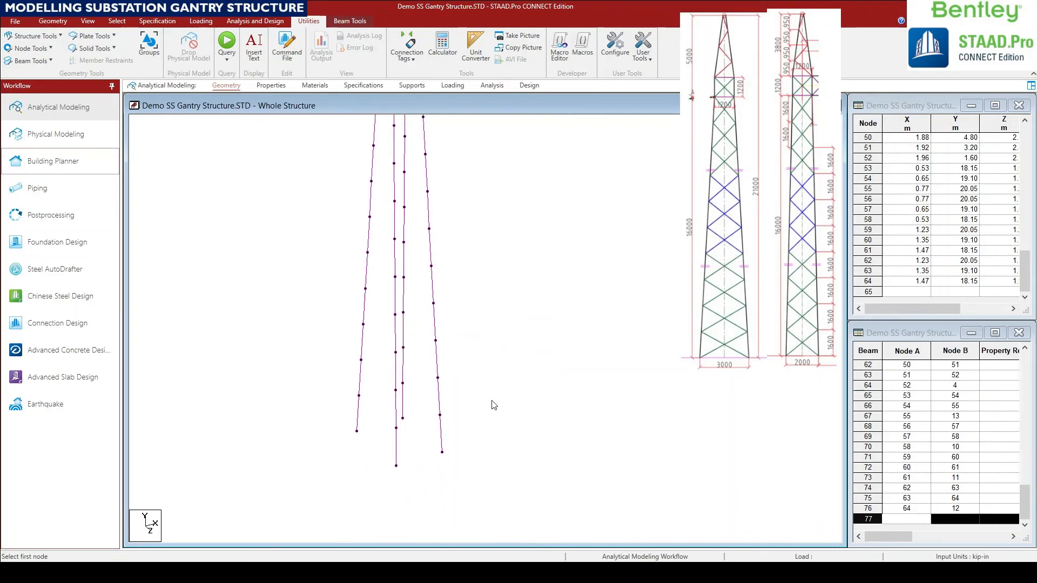
click(53, 22)
click(201, 41)
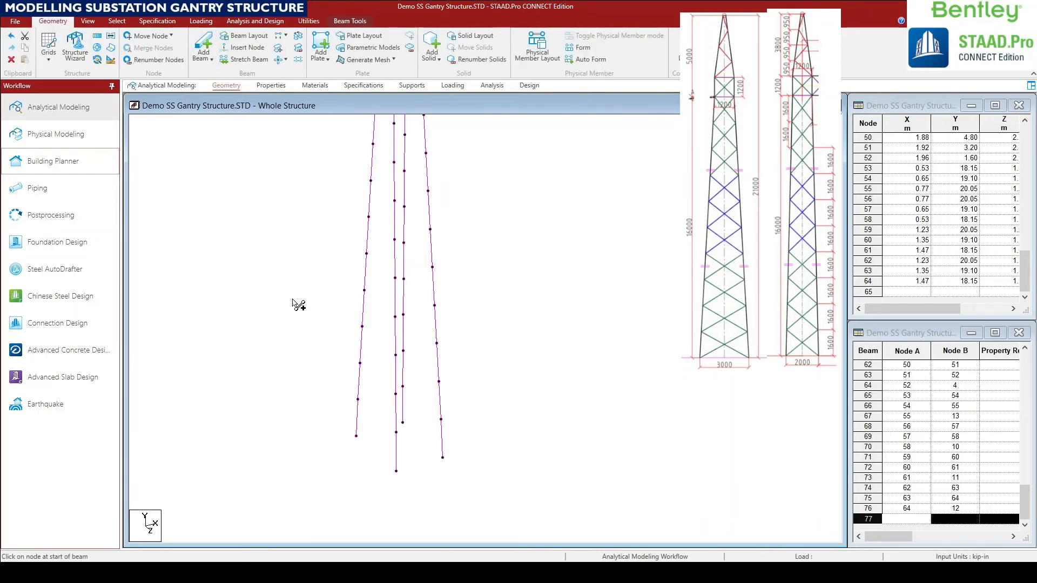
middle_drag(391, 376, 363, 395)
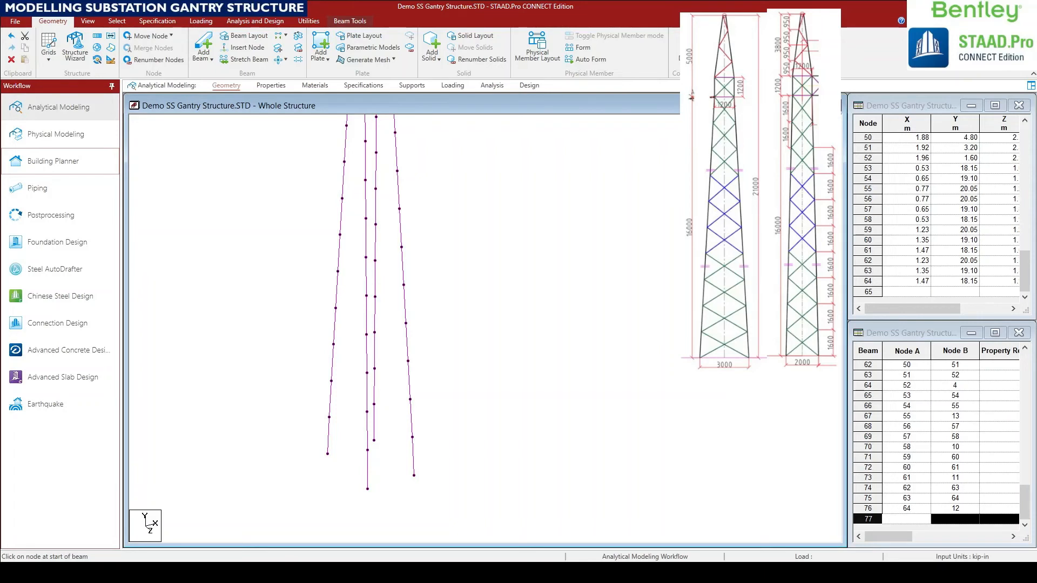
click(530, 282)
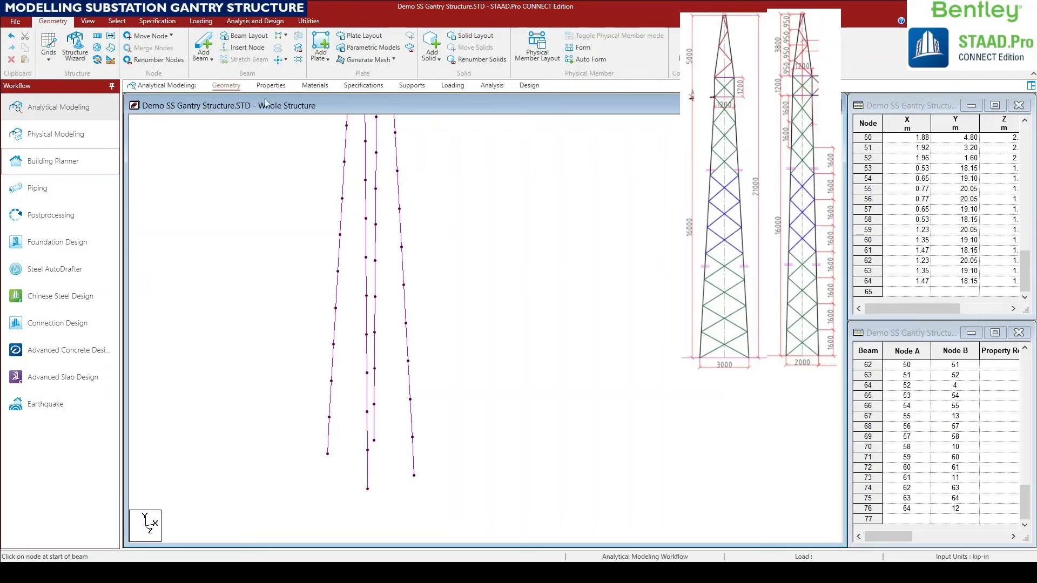
click(87, 22)
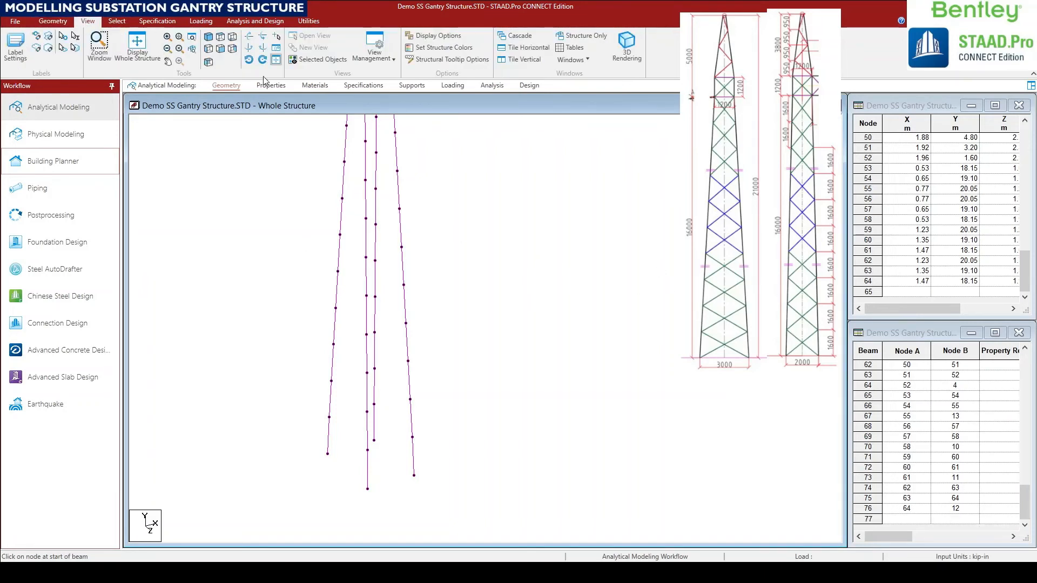
click(220, 37)
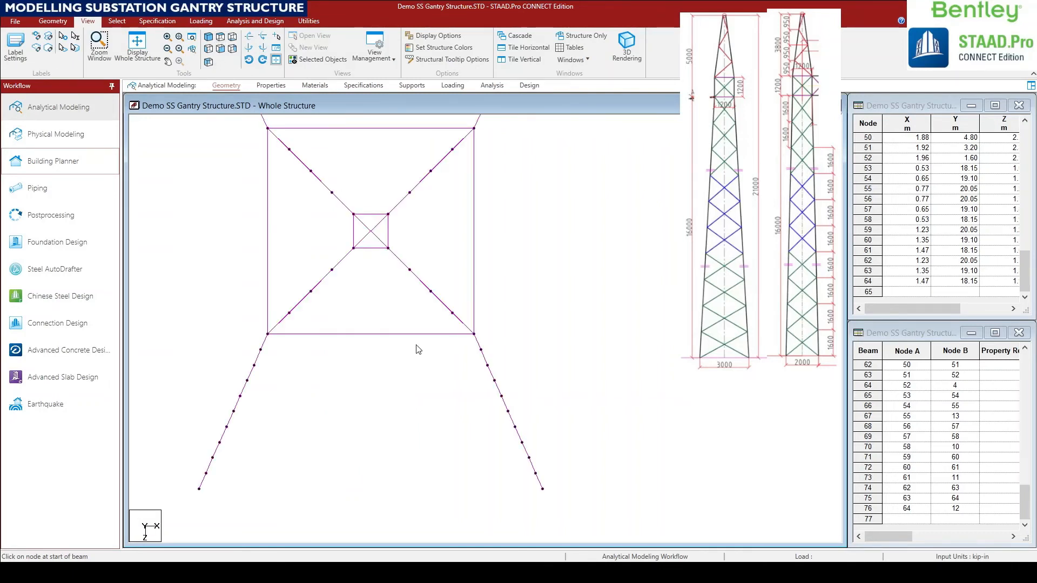
middle_drag(363, 357, 386, 416)
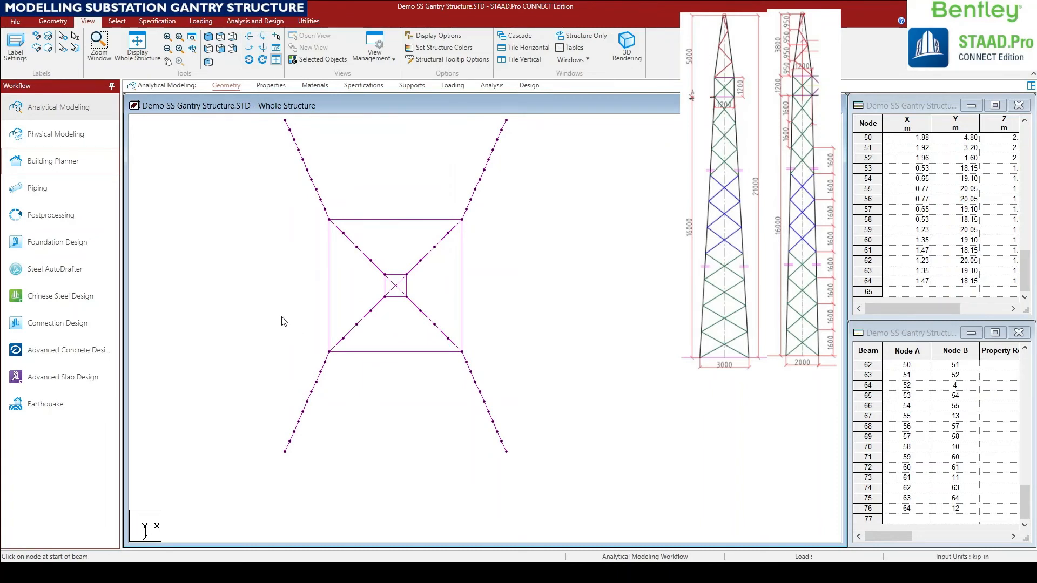
drag(201, 274, 473, 350)
middle_drag(237, 293, 248, 334)
click(214, 40)
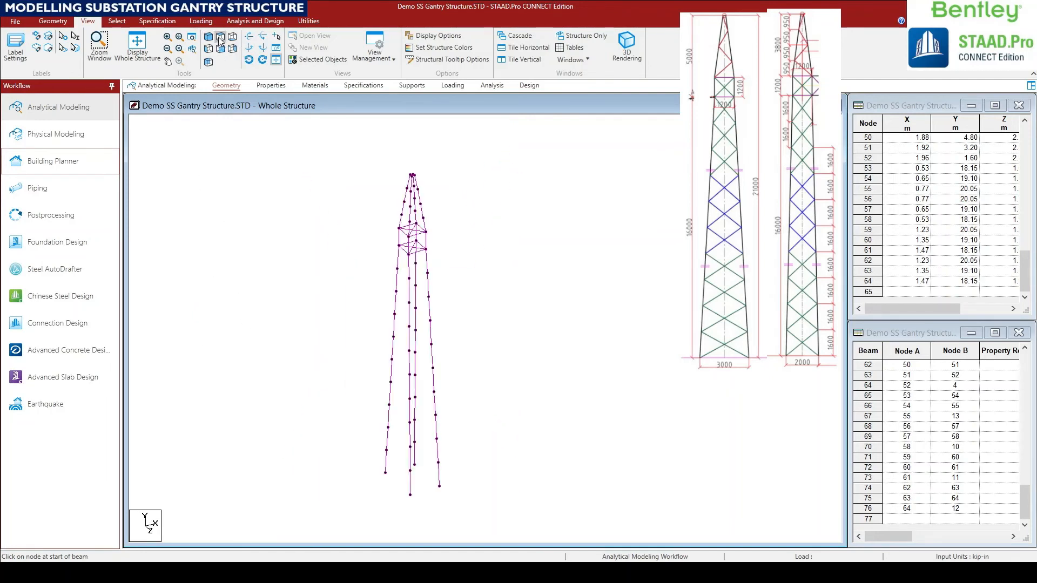
Show the tower from above and select the members of its front half with a selection window.
click(219, 38)
middle_drag(350, 417, 331, 335)
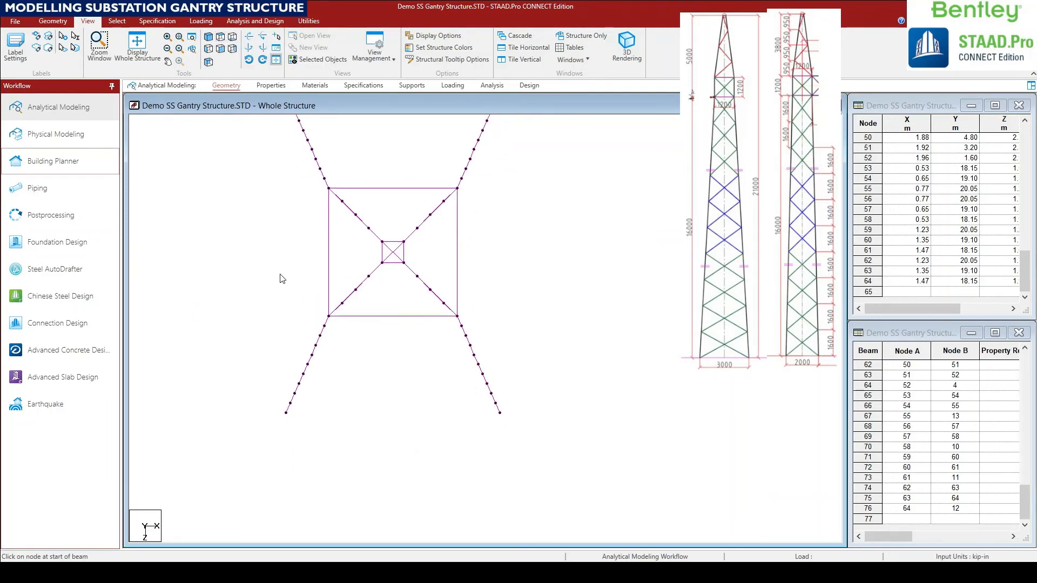
drag(228, 239, 415, 304)
drag(221, 245, 405, 292)
click(309, 298)
drag(250, 244, 563, 449)
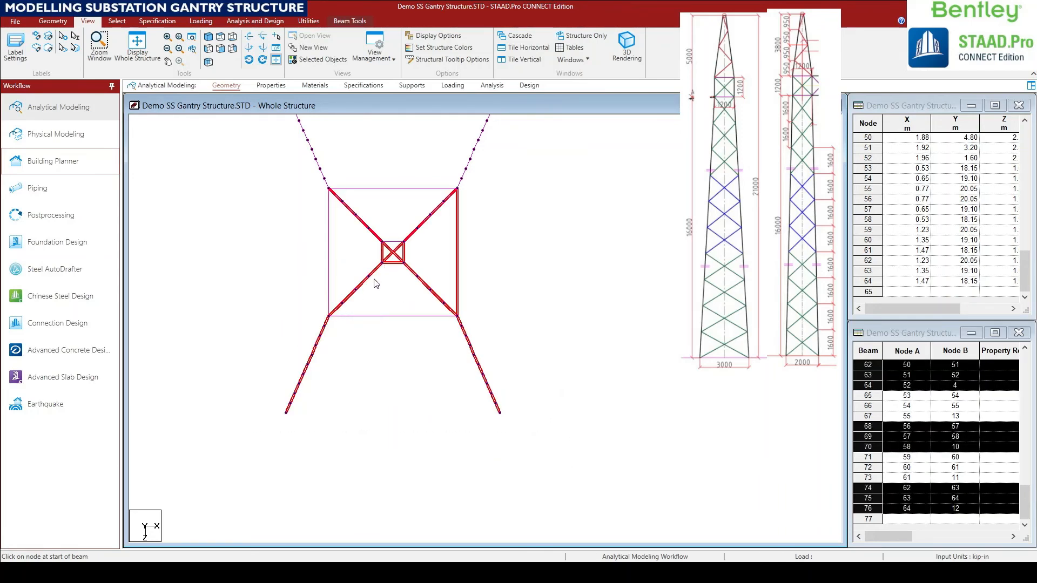
Drop unwanted rear leg and frame beams from the selection and display only the selected objects.
ctrl+click(376, 235)
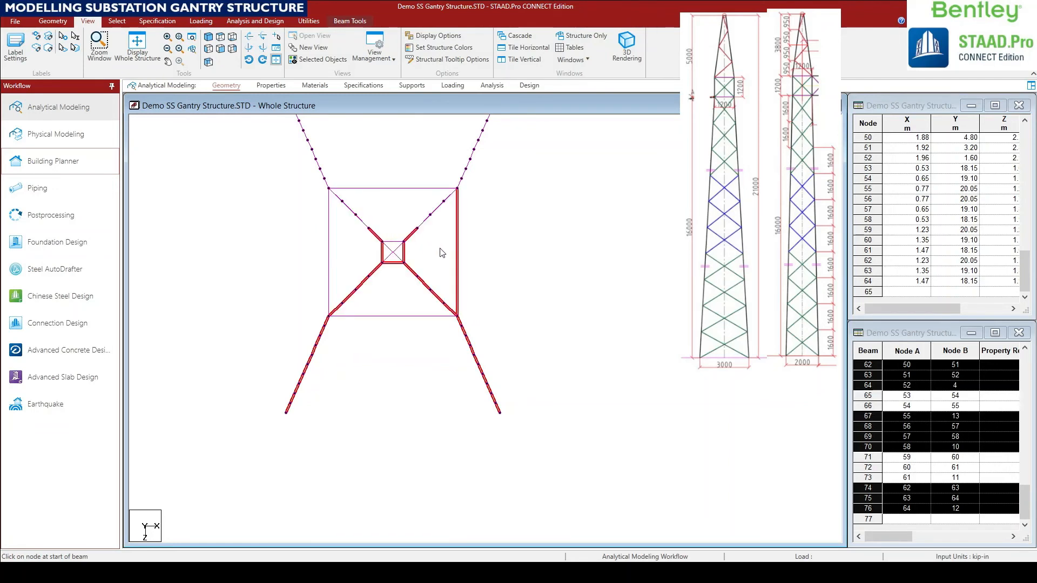
ctrl+click(409, 238)
ctrl+click(379, 238)
ctrl+click(425, 222)
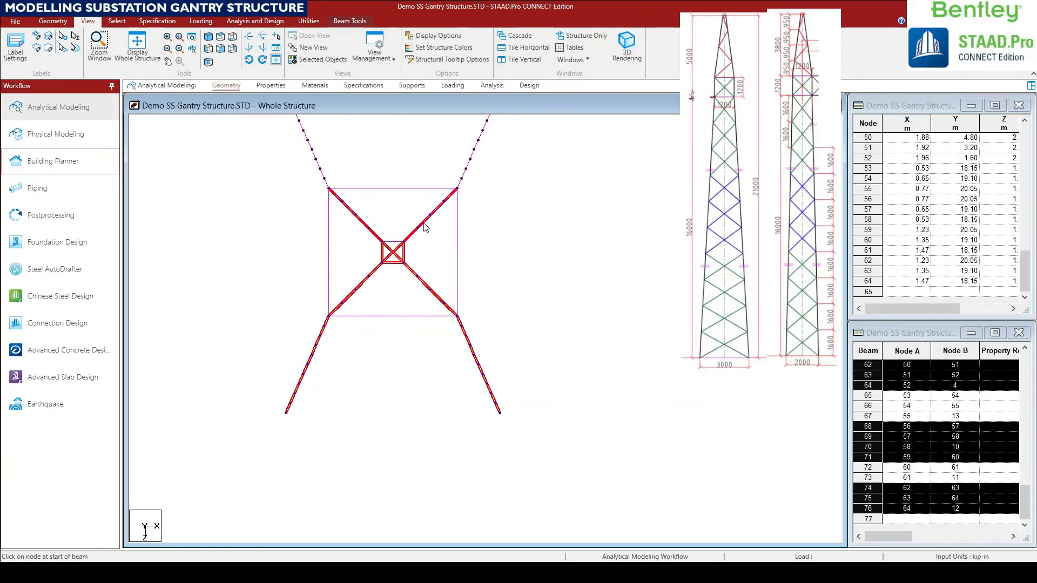
ctrl+click(377, 240)
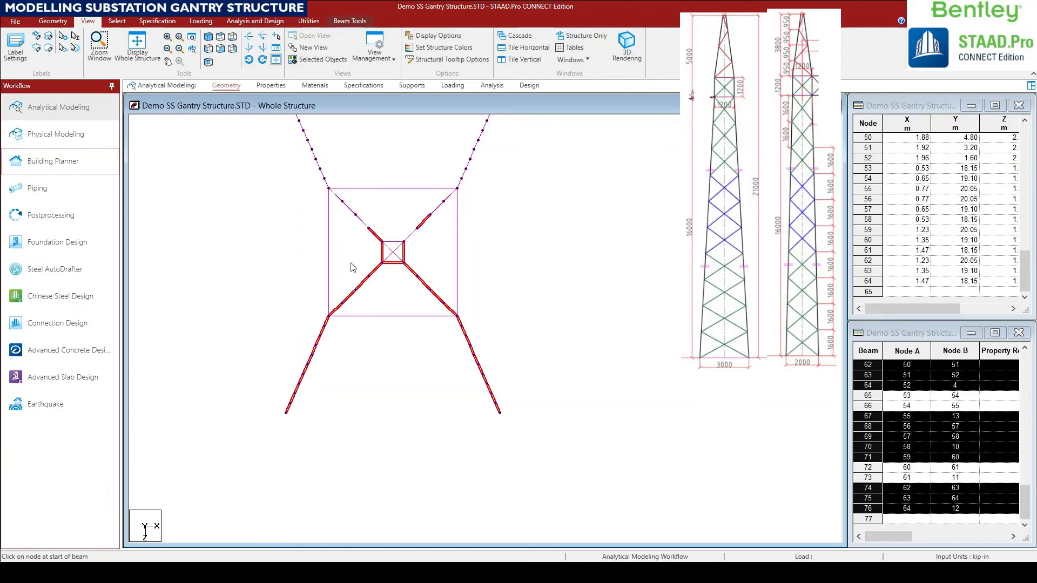
middle_drag(285, 340, 297, 404)
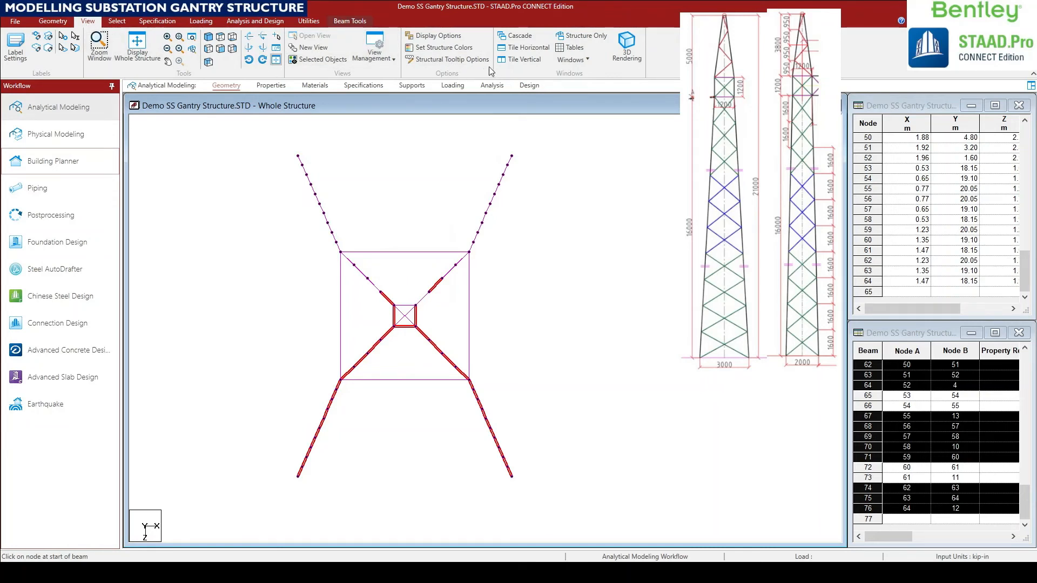
click(323, 64)
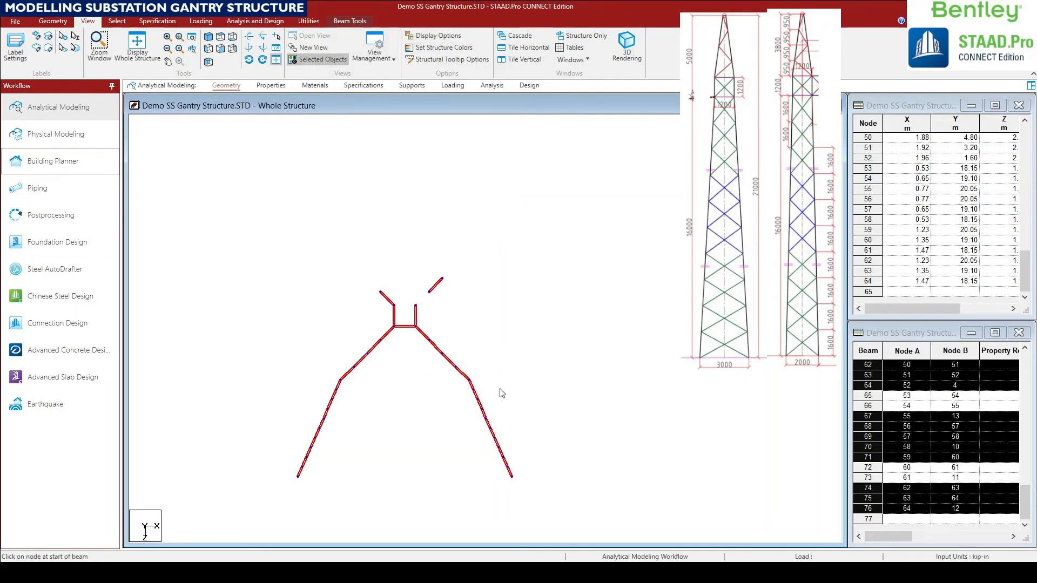
Deselect the remaining stray beams behind the front face and isolate the two front legs with their connecting beams.
ctrl+click(436, 281)
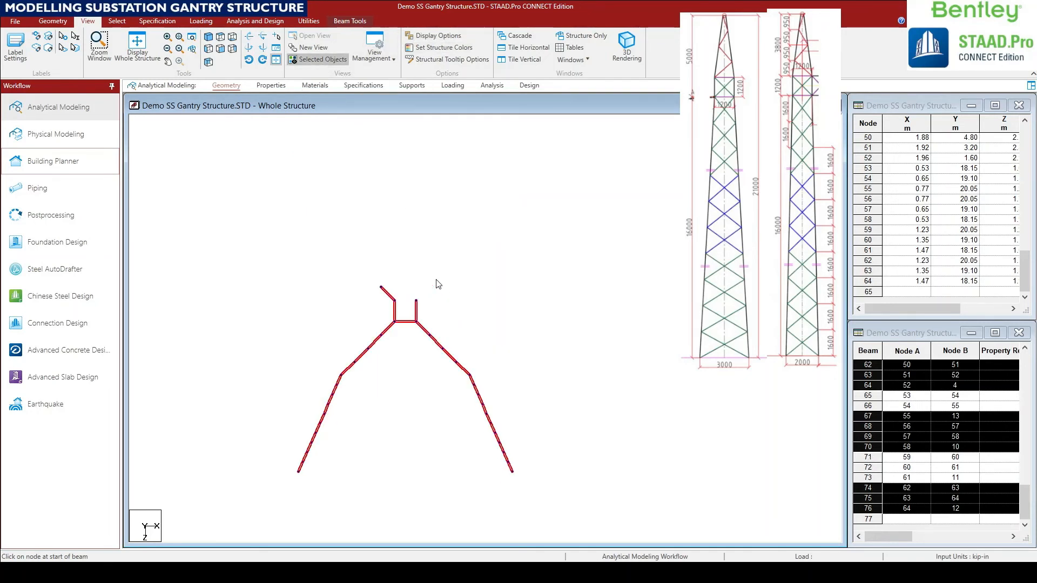
ctrl+click(389, 295)
click(323, 60)
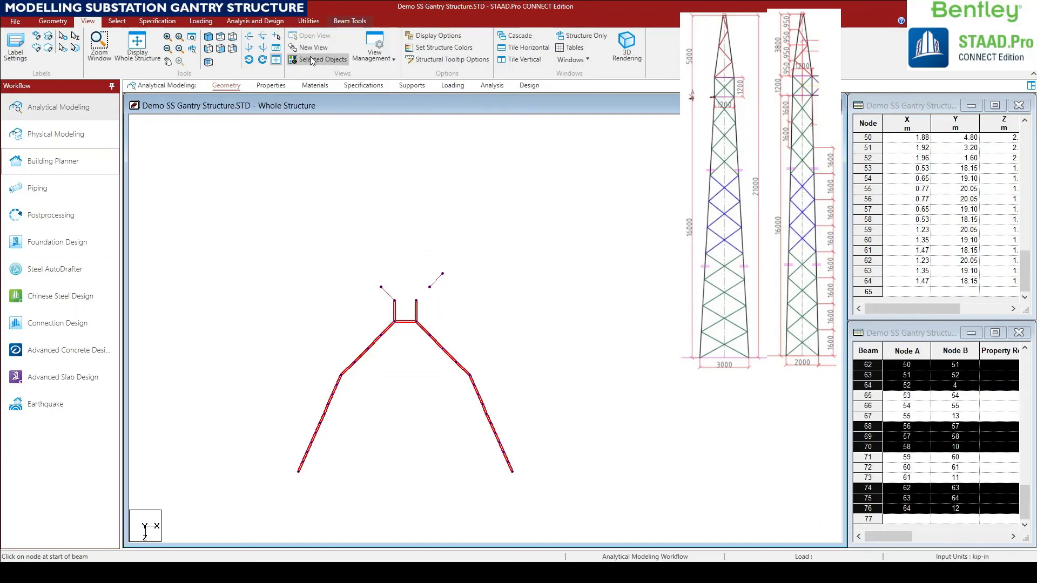
ctrl+click(415, 309)
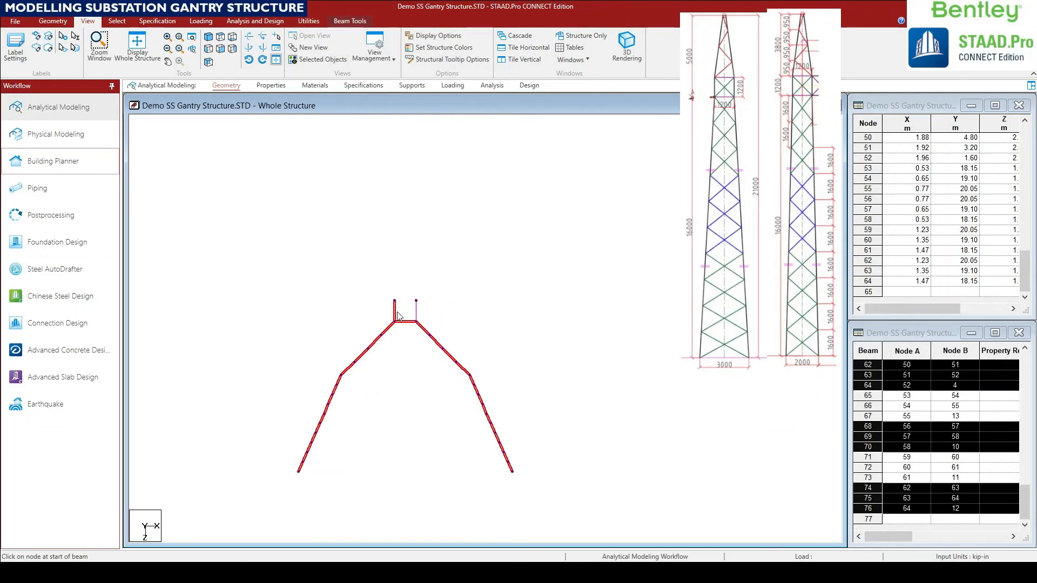
click(314, 62)
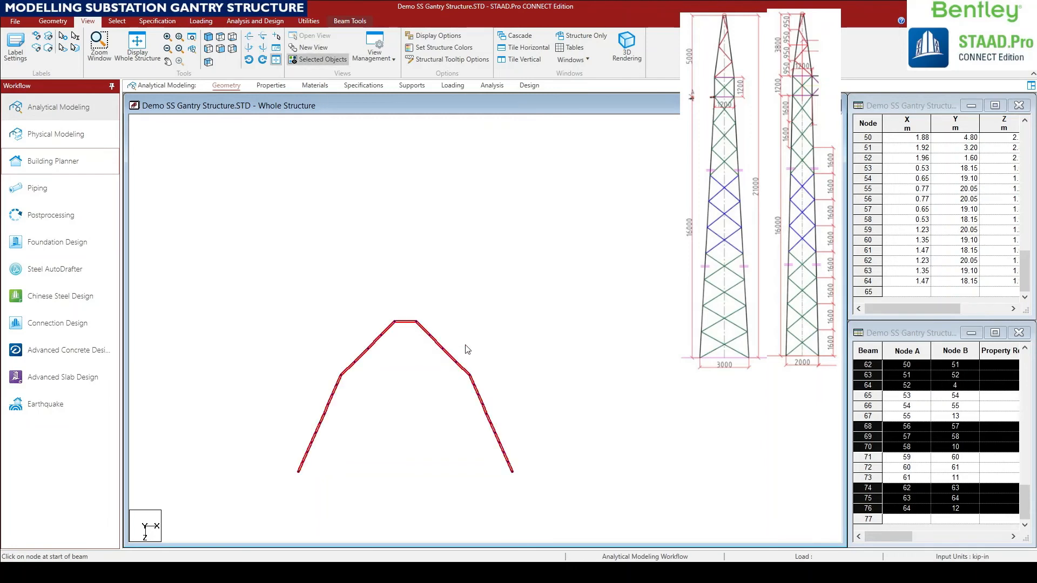
Clear the selection and show the isolated tower face in front view, ready for adding beams.
click(511, 327)
click(220, 49)
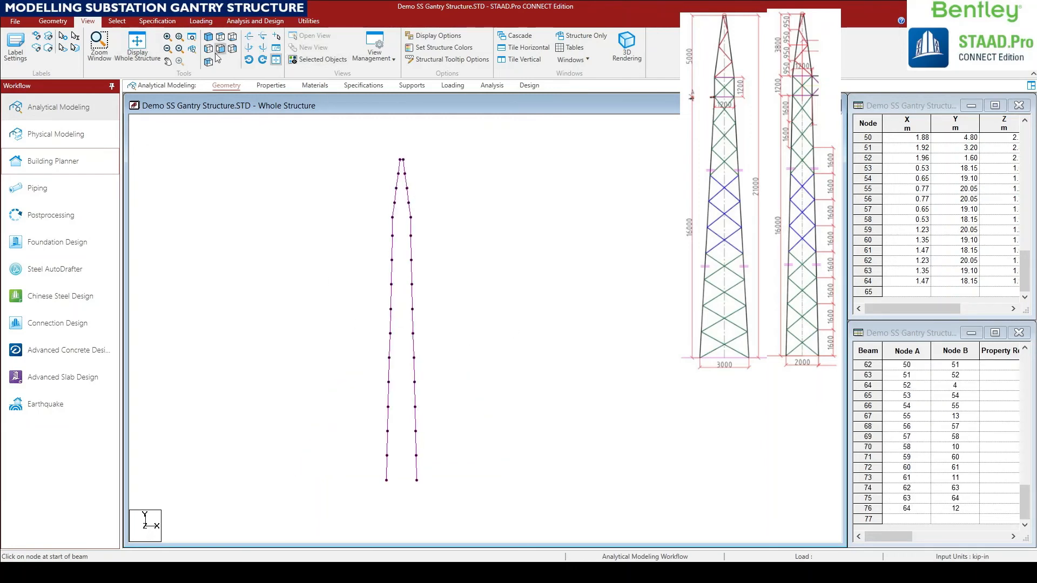
middle_drag(407, 402, 381, 434)
scroll(378, 449, up, 1)
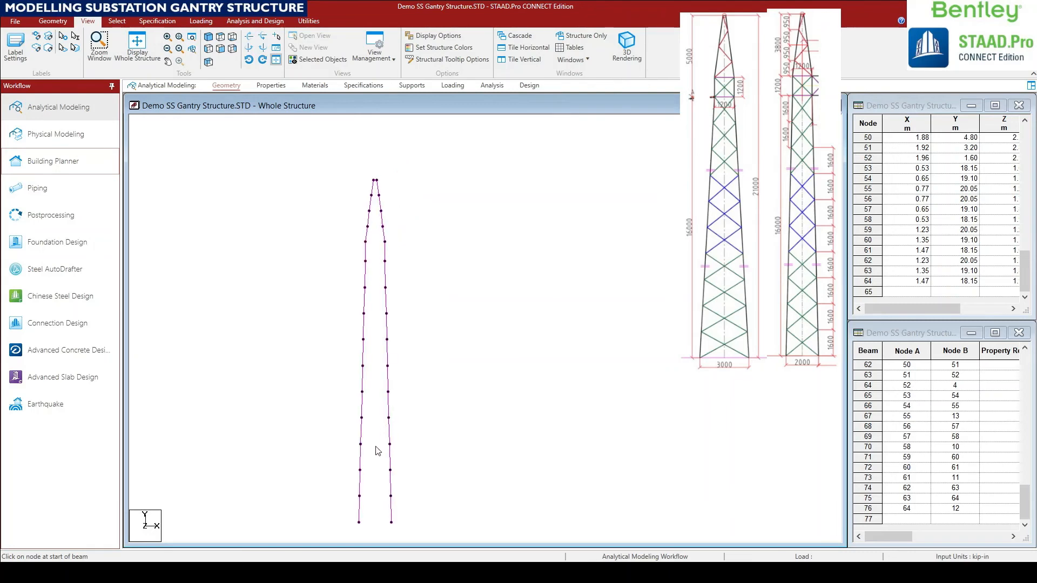
middle_drag(393, 479, 392, 469)
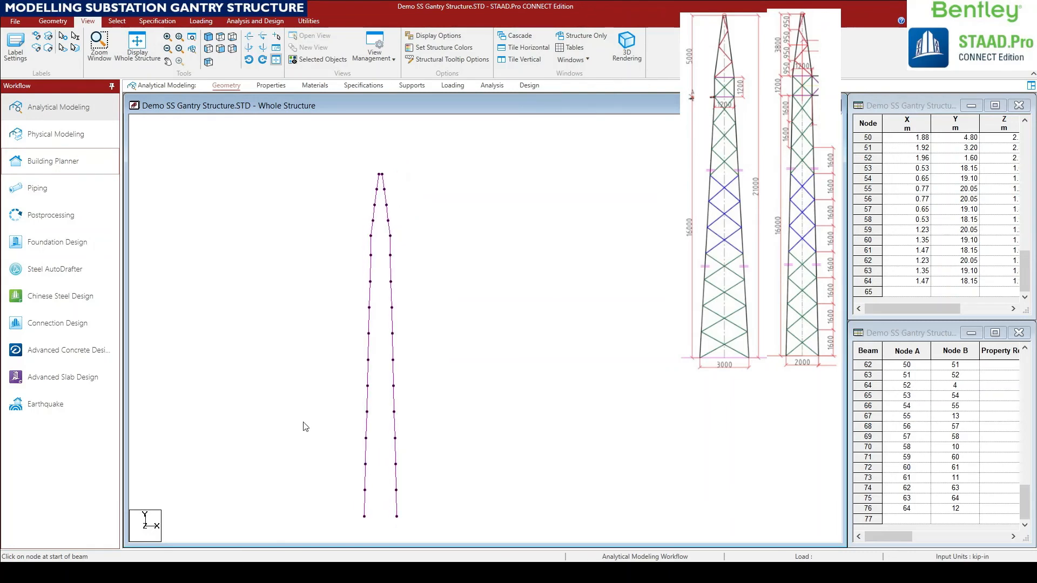
click(61, 21)
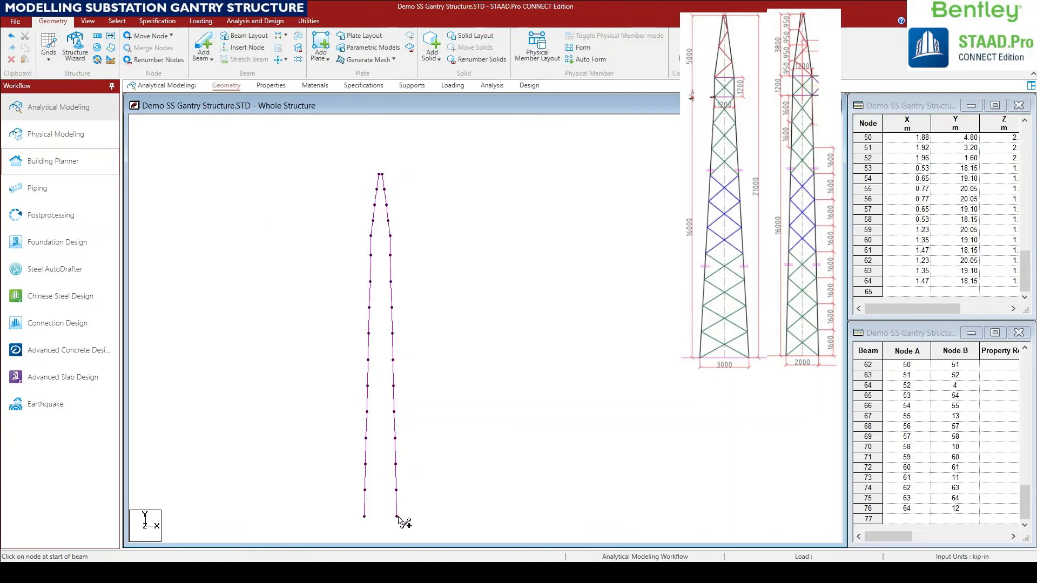
Add two opposing zigzag runs of bracing beams between the leg nodes of the isolated front face, from base to top.
drag(397, 517, 396, 465)
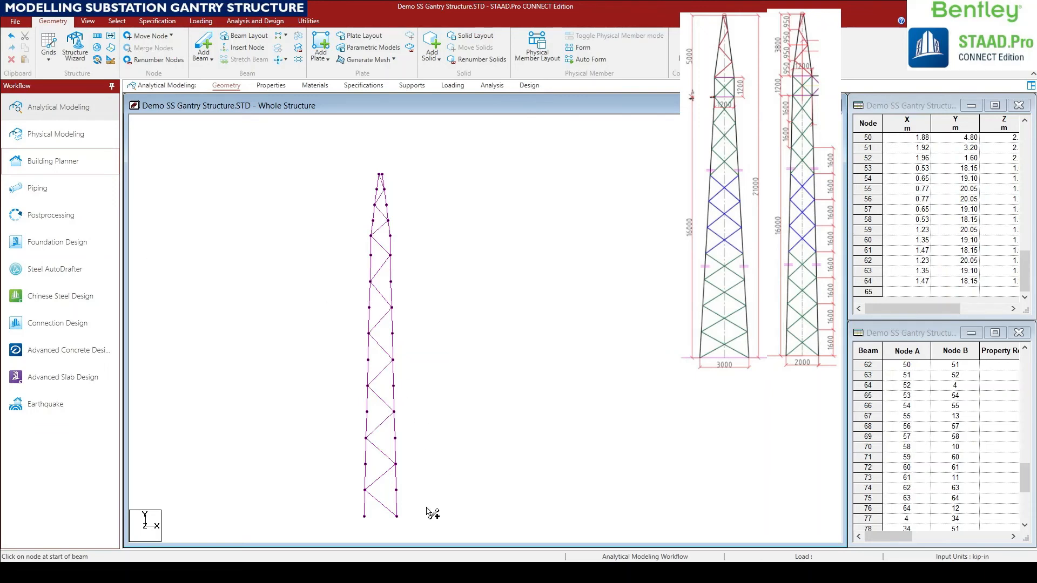
click(368, 519)
click(398, 493)
click(370, 467)
click(398, 440)
click(371, 414)
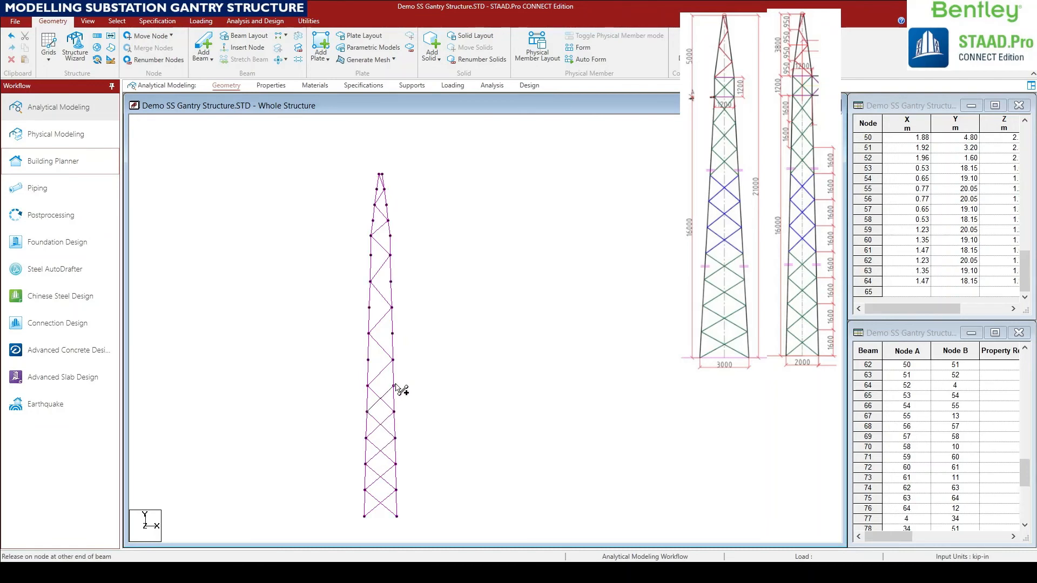
click(393, 388)
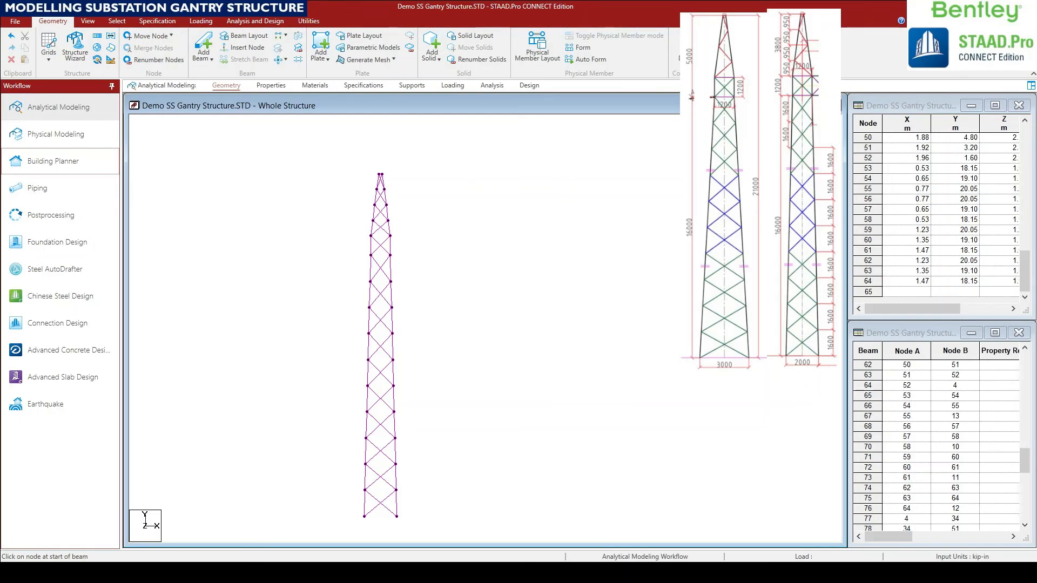
Show the whole tower from above, window-select the members of its unbraced rear half and display only those selected objects.
click(87, 21)
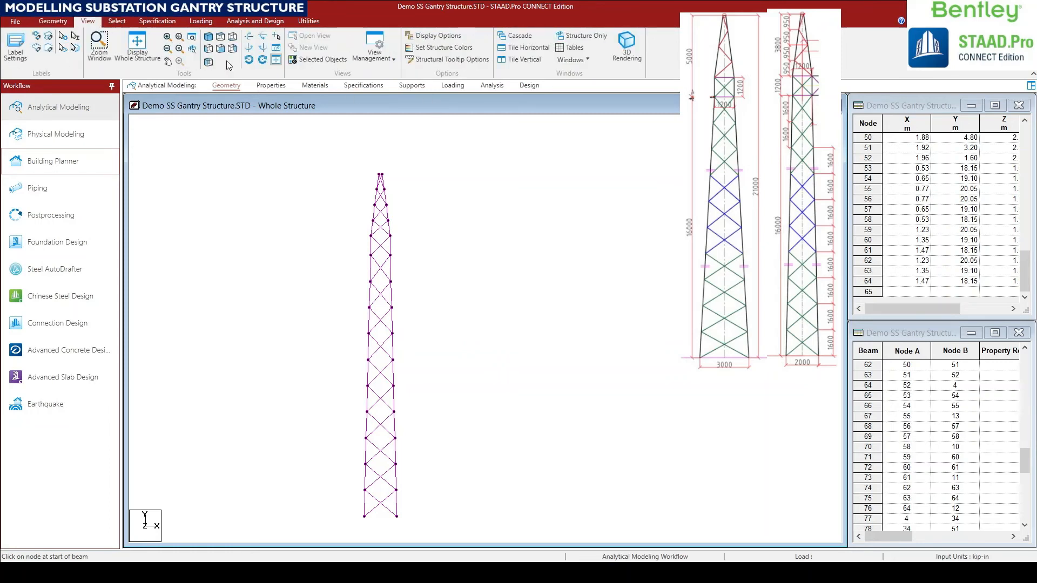
click(139, 59)
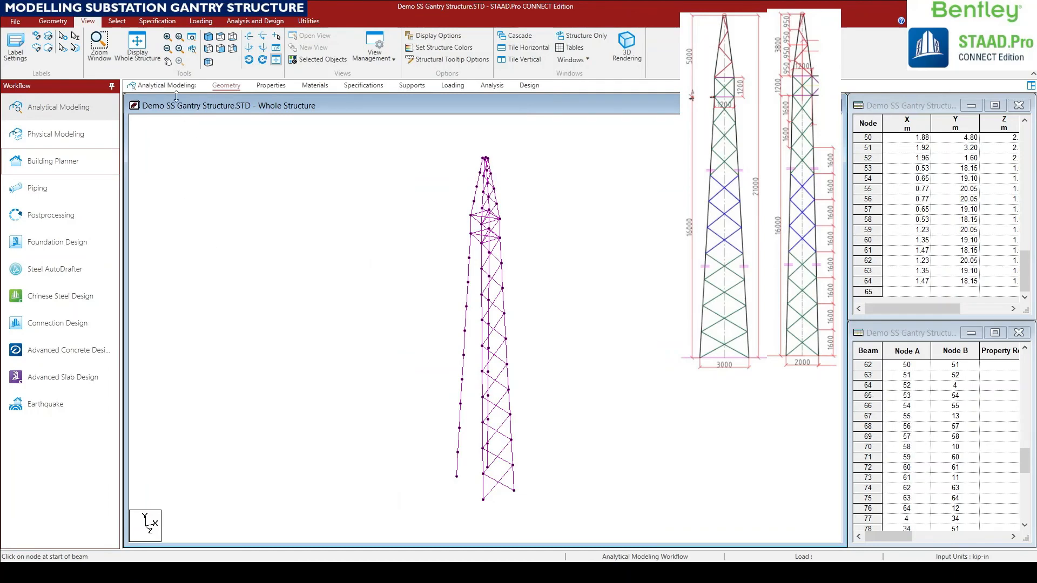
click(221, 39)
middle_drag(450, 419, 384, 412)
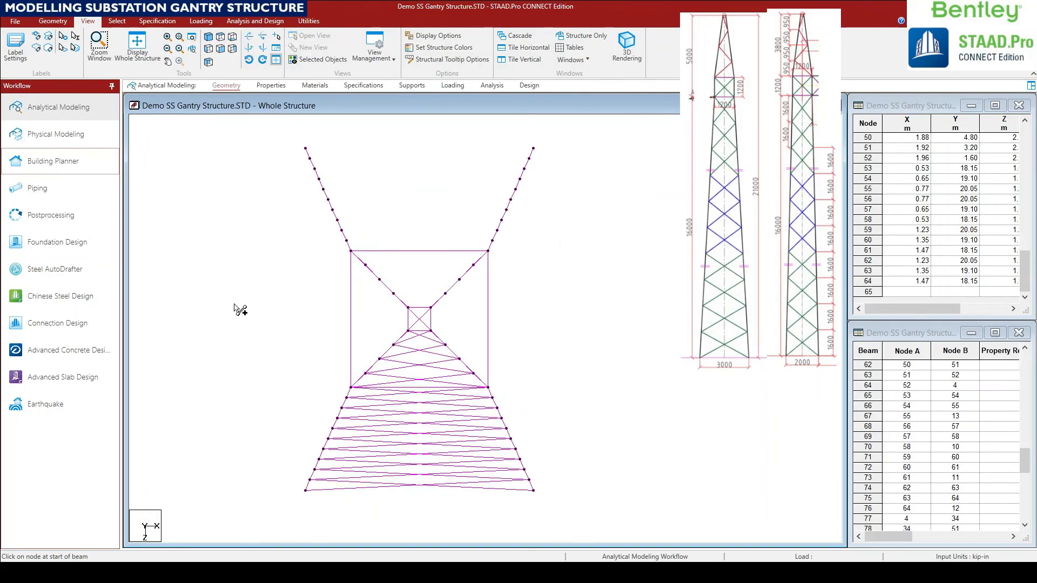
right_click(235, 301)
click(200, 266)
drag(276, 122, 567, 319)
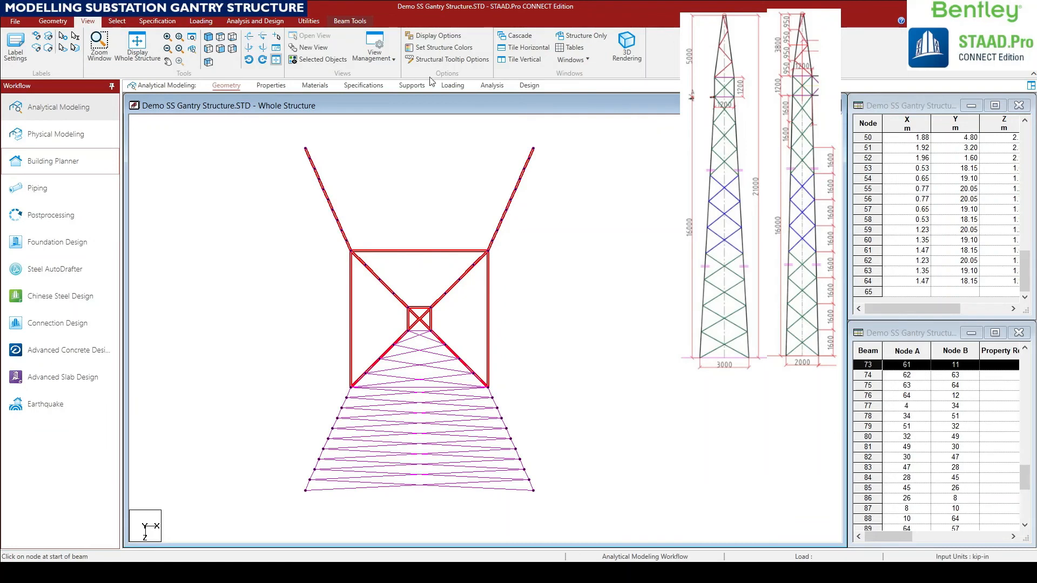
click(324, 60)
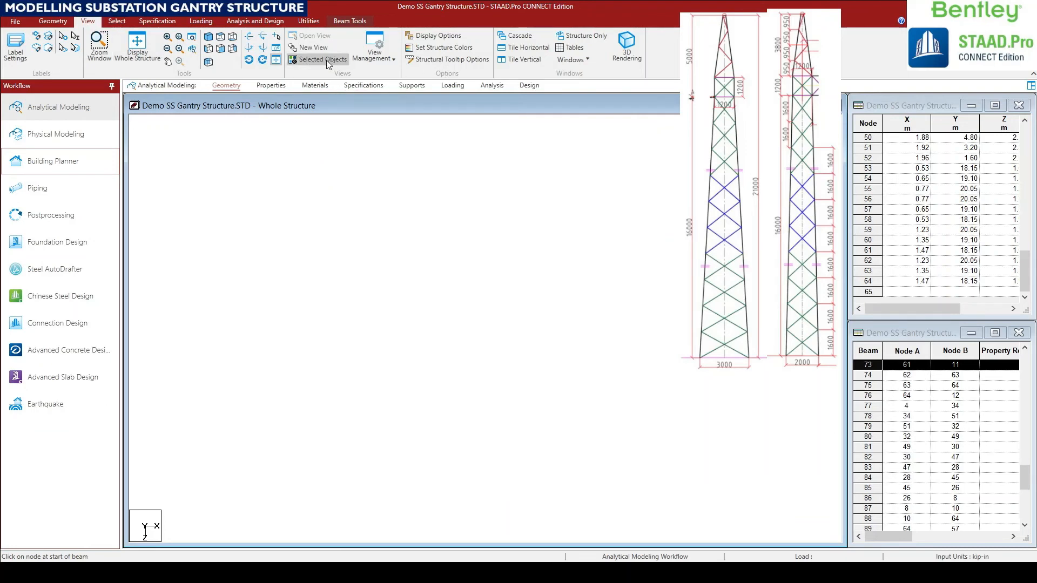
Drop the unwanted side and diagonal frame beams behind and beside the rear face from the selection and display only the selected objects.
middle_drag(427, 335, 356, 389)
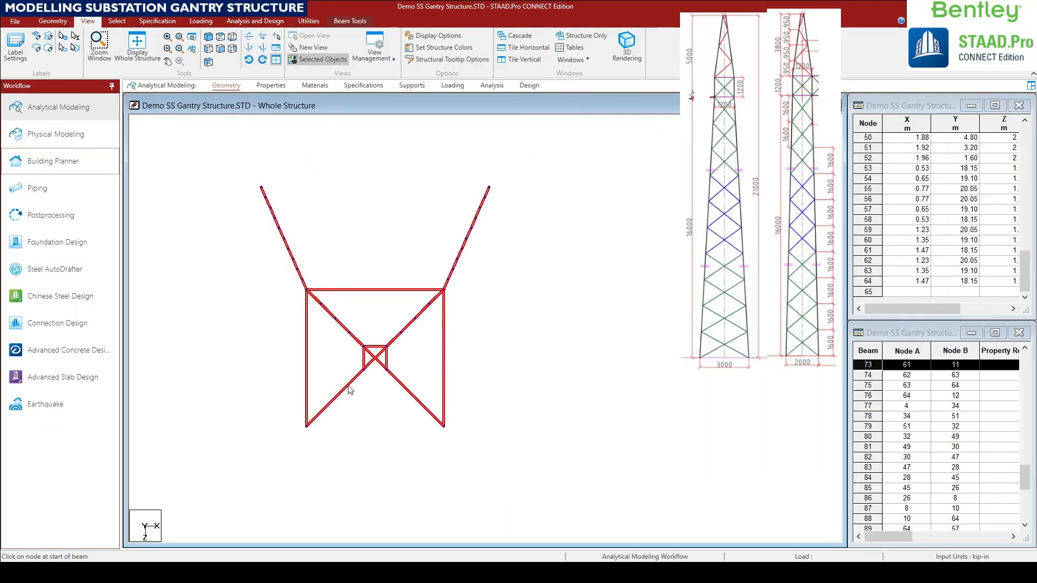
ctrl+click(348, 386)
ctrl+click(306, 373)
ctrl+click(347, 326)
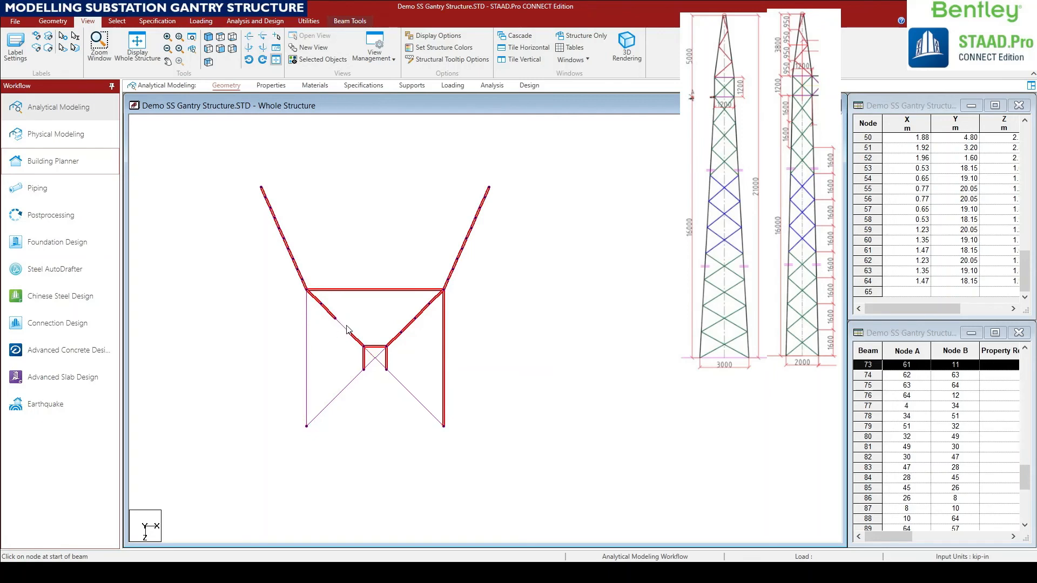
ctrl+click(351, 294)
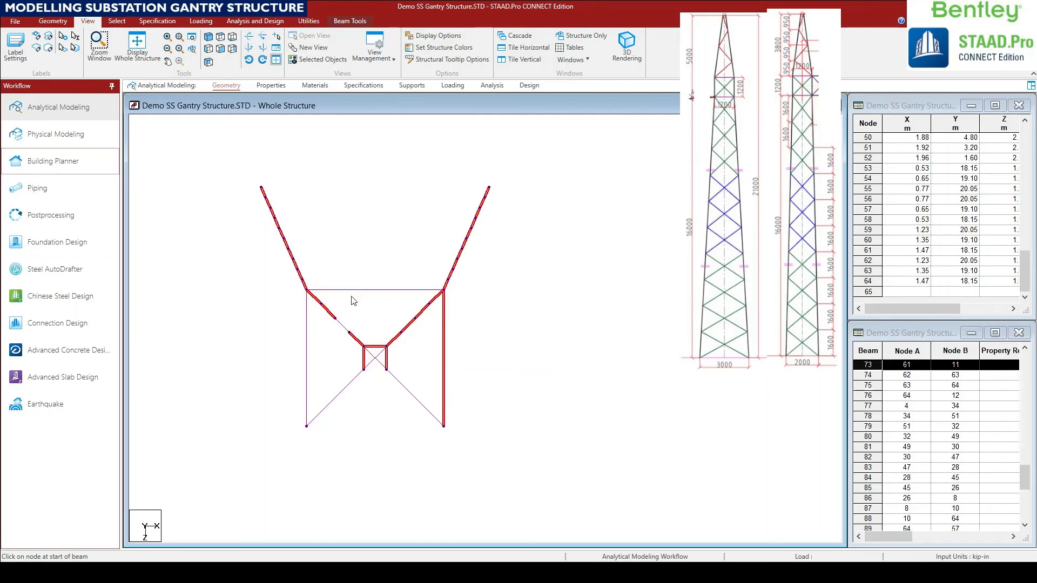
ctrl+click(443, 351)
ctrl+click(407, 326)
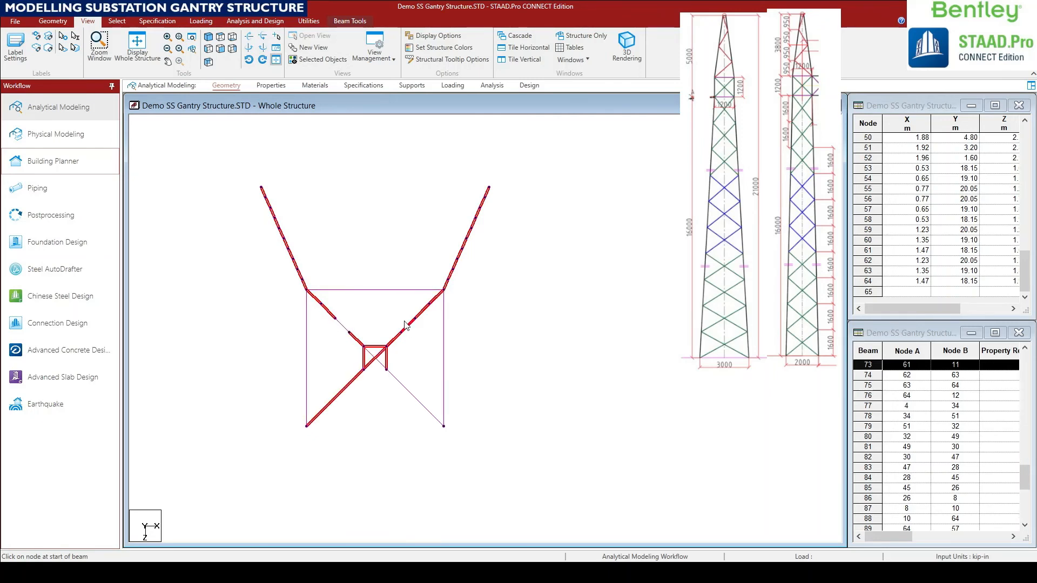
ctrl+click(354, 382)
click(318, 60)
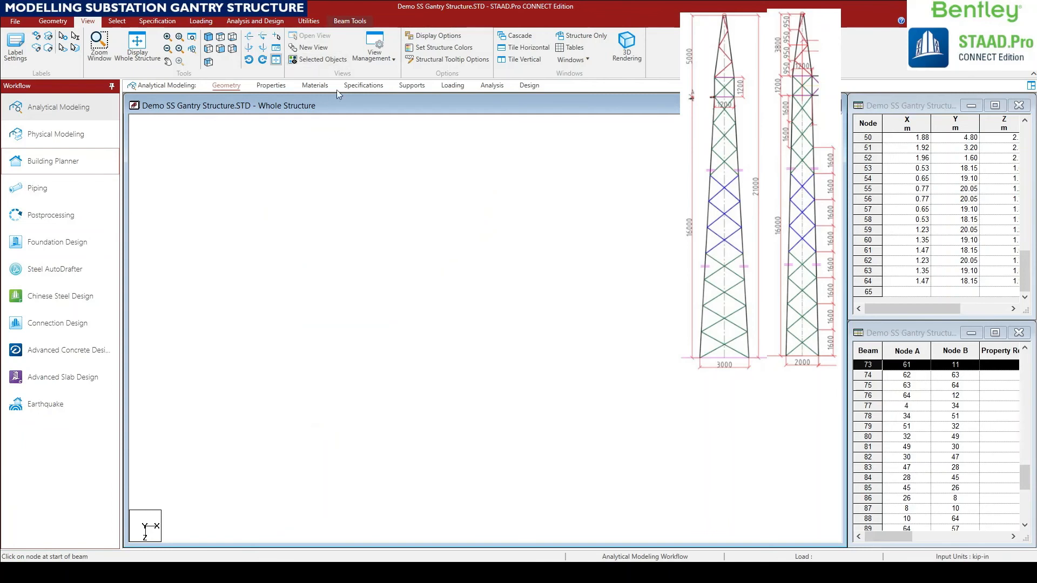
Deselect the remaining small beams at the tower top and isolate the two rear legs with their connecting beams.
ctrl+click(364, 360)
ctrl+click(372, 348)
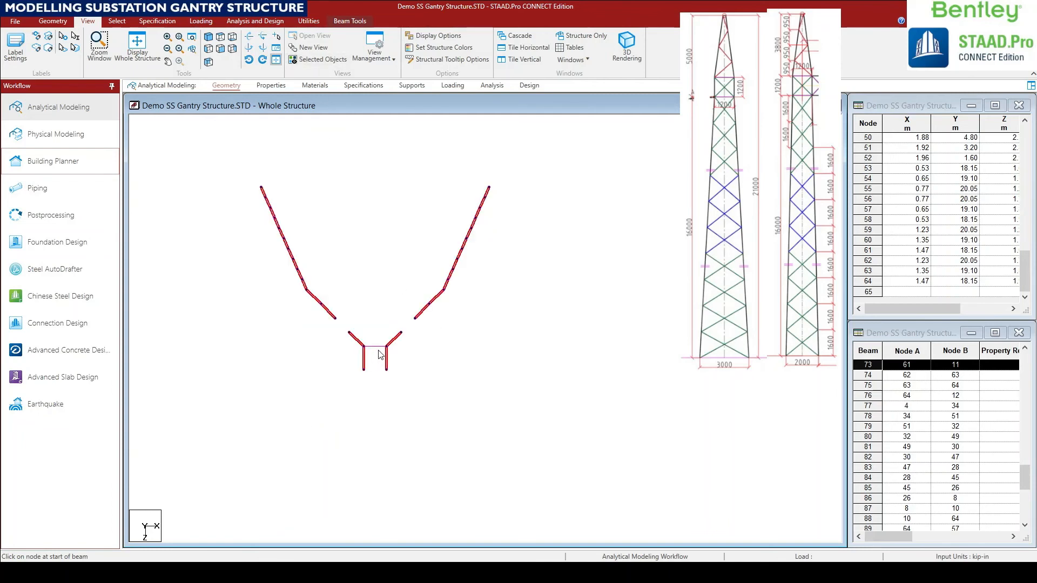
ctrl+click(387, 359)
ctrl+click(364, 363)
click(319, 59)
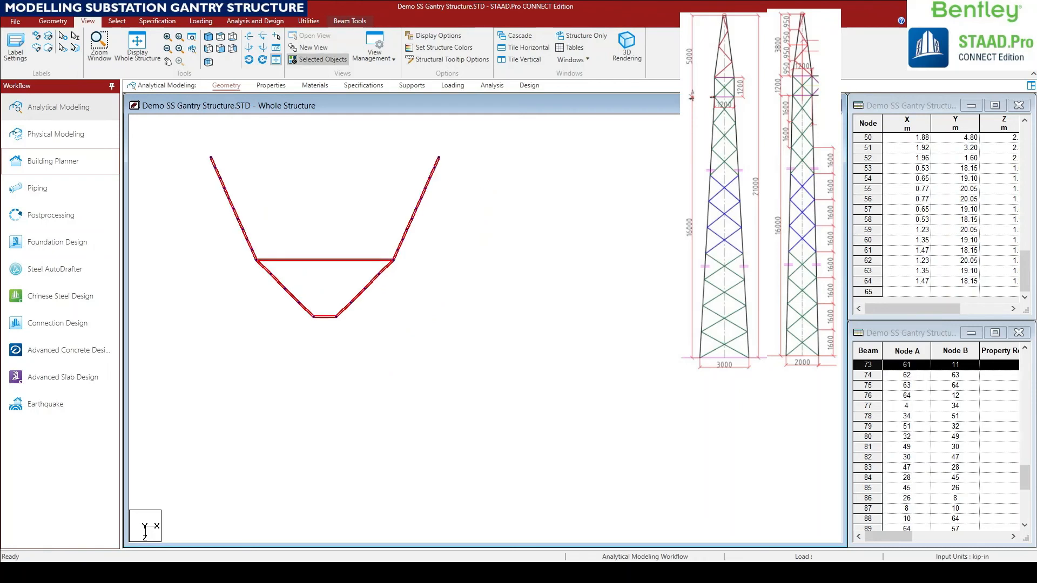
Show the isolated rear face in front view and add criss-cross bracing beams between its leg nodes from base to top.
click(398, 356)
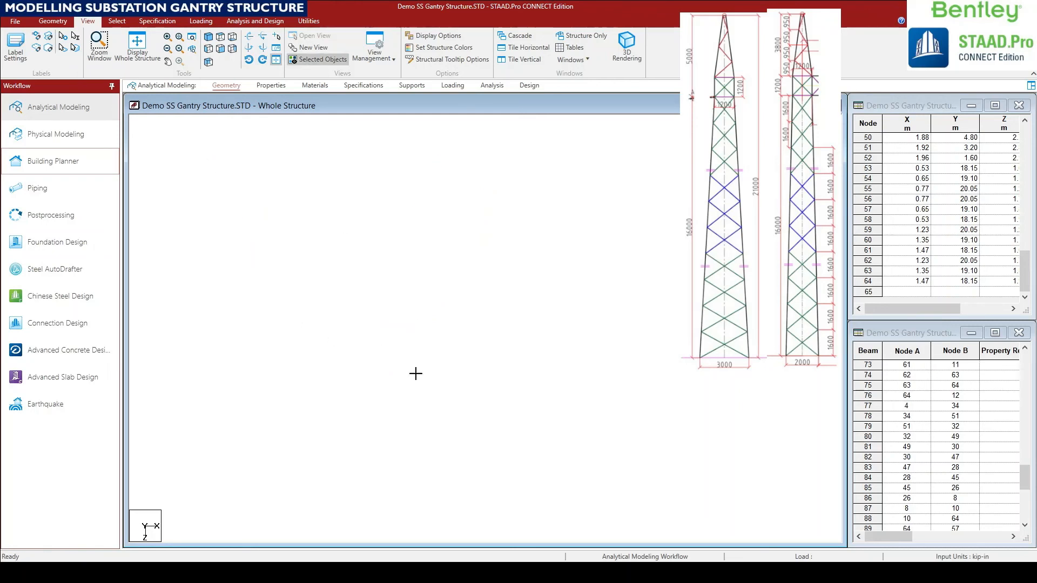
click(220, 49)
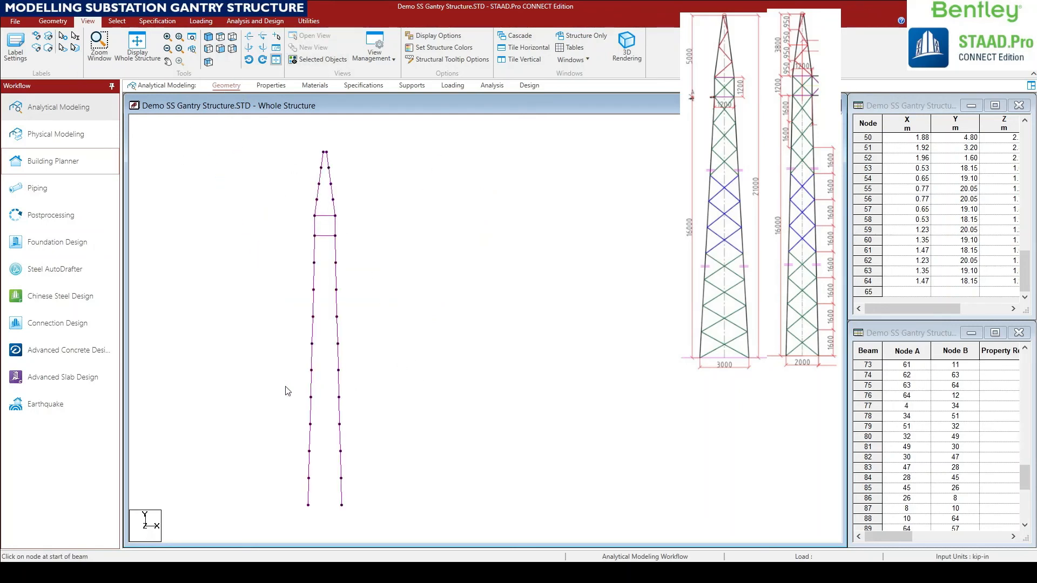
scroll(346, 482, up, 2)
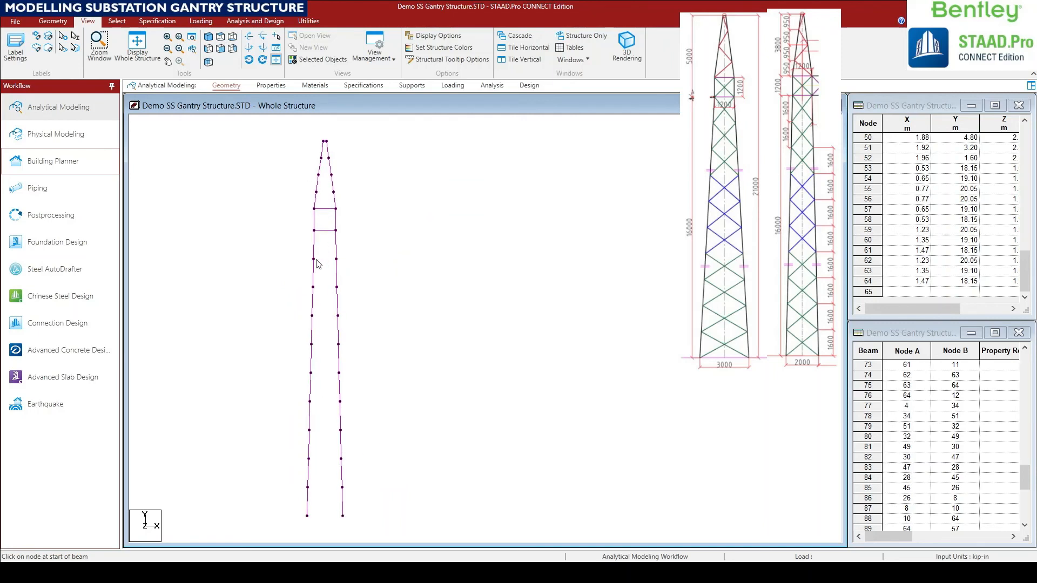
click(53, 21)
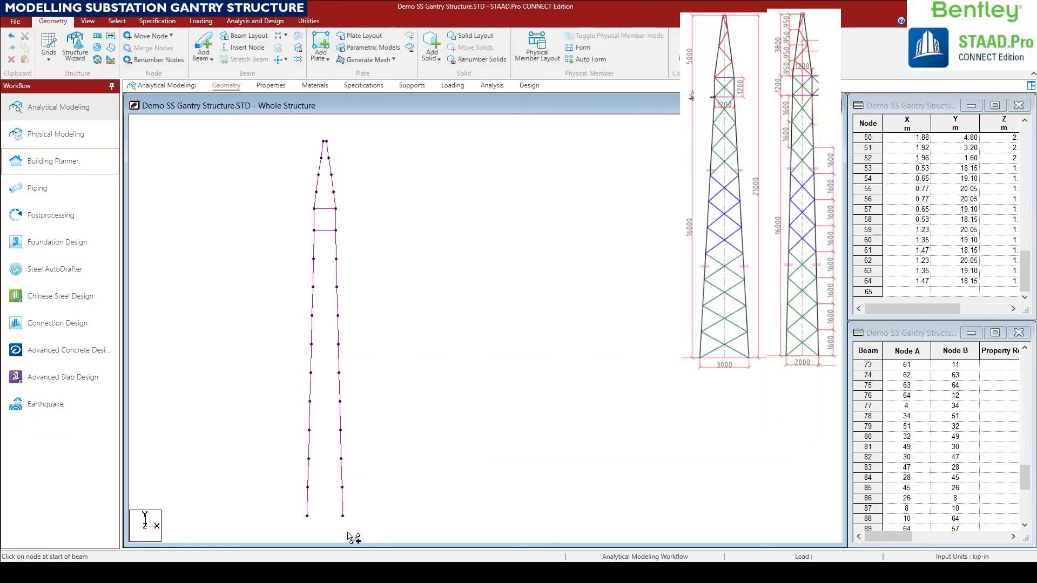
drag(342, 516, 309, 430)
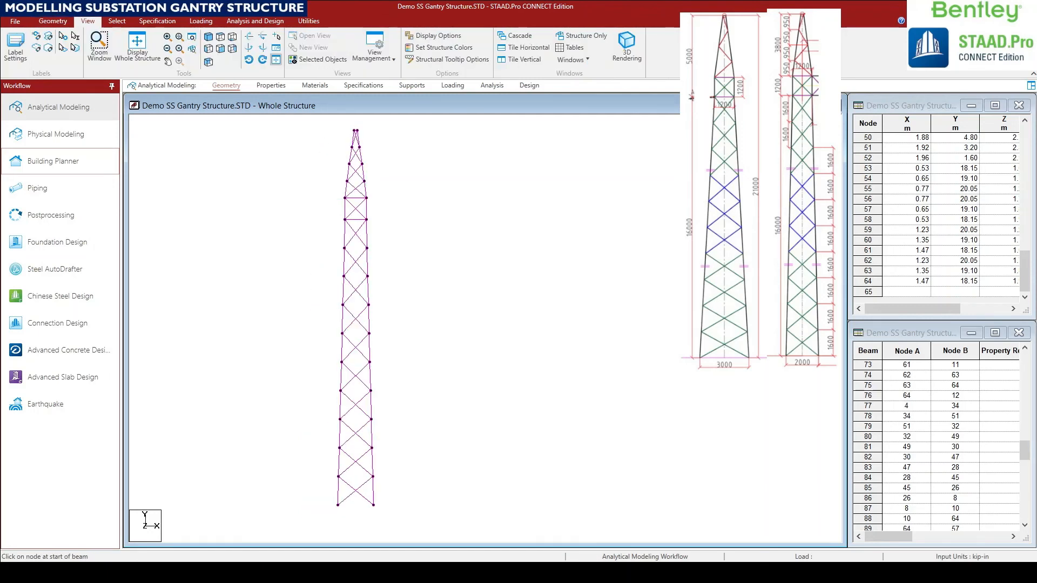
middle_drag(361, 343, 359, 347)
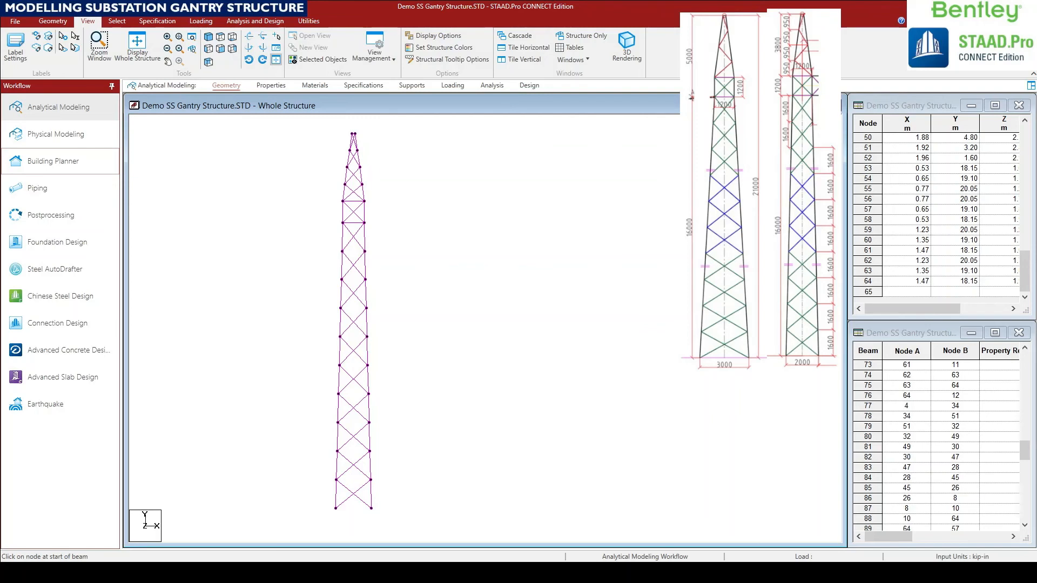
Display the whole tower from above and window-select the members of one side half for isolating that side face.
click(221, 41)
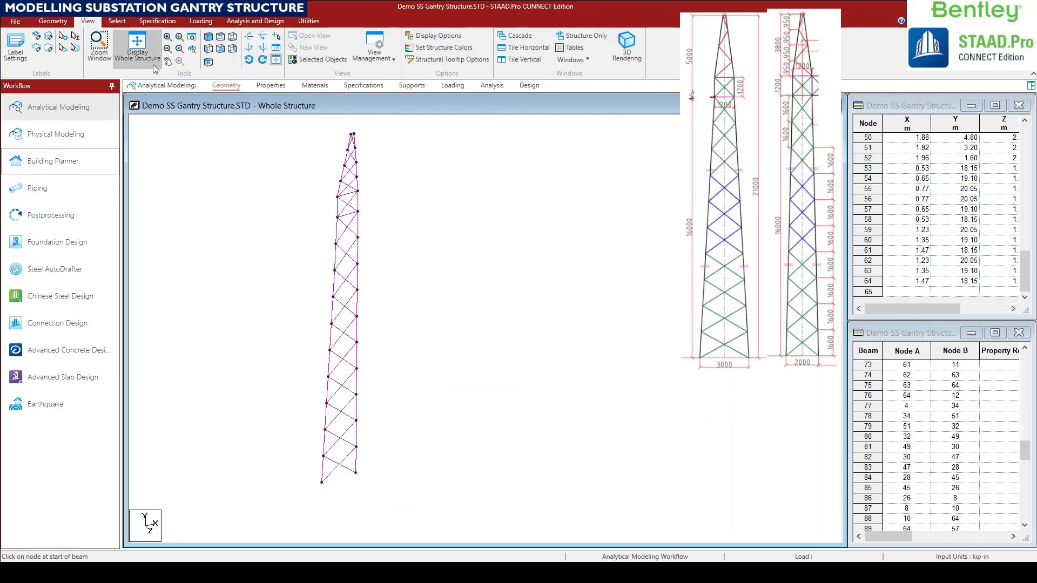
click(138, 55)
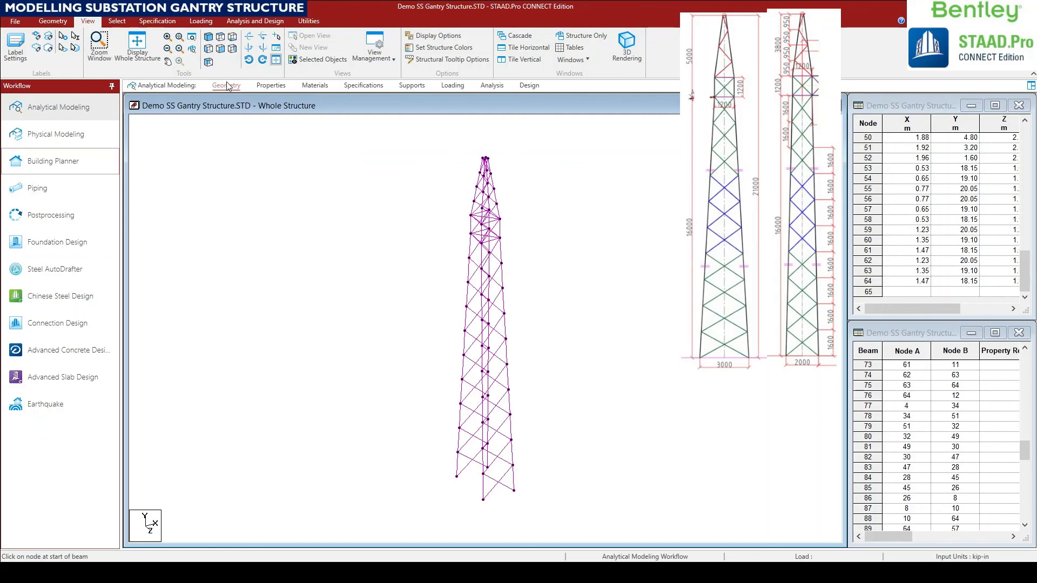
click(220, 37)
middle_drag(455, 345, 335, 359)
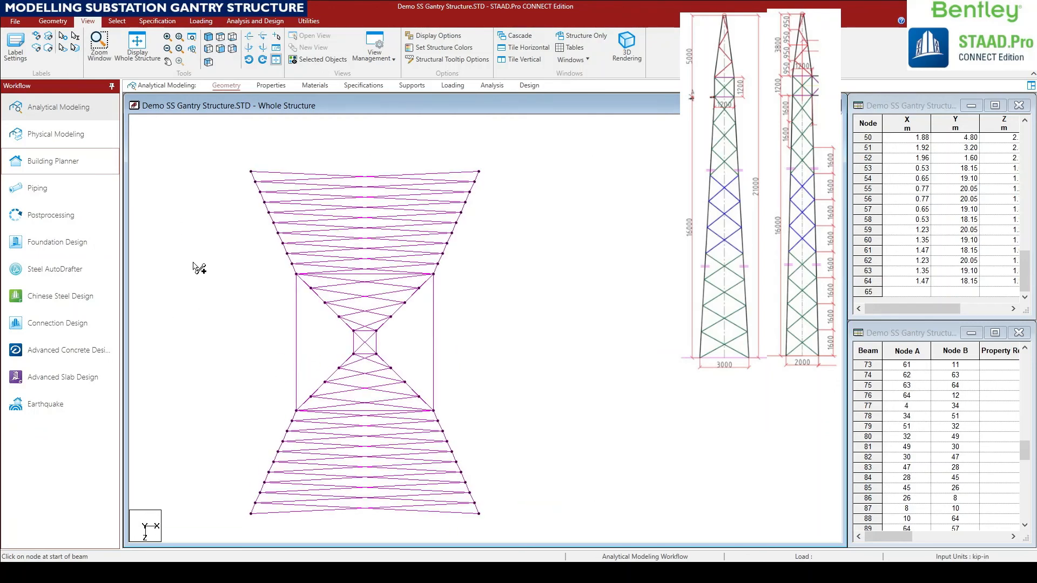
drag(223, 157, 362, 521)
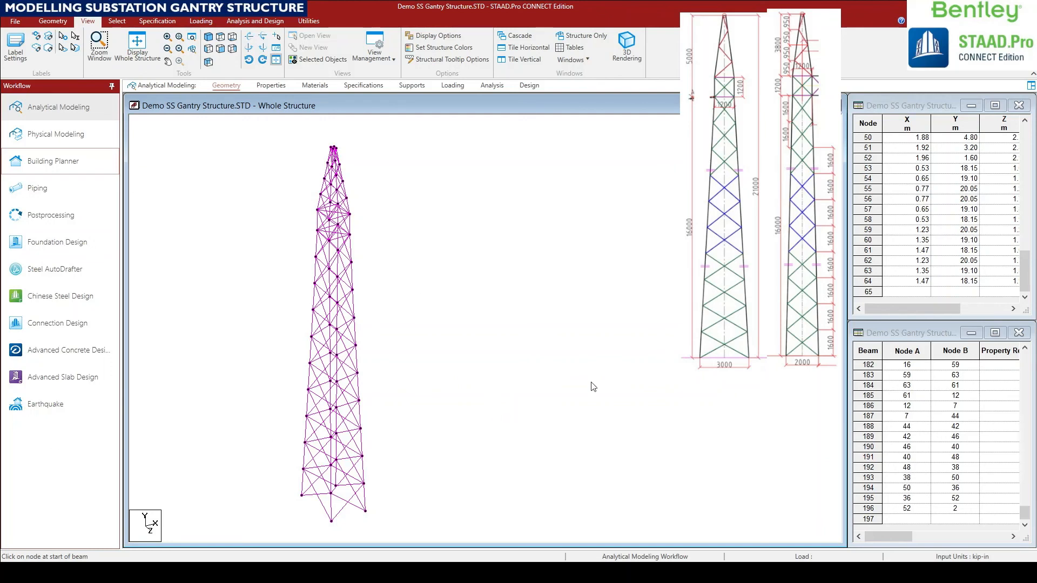
Examine the bracing of the whole tower in isometric, front and side views against the reference drawing.
middle_drag(591, 383, 593, 360)
middle_drag(367, 380, 360, 407)
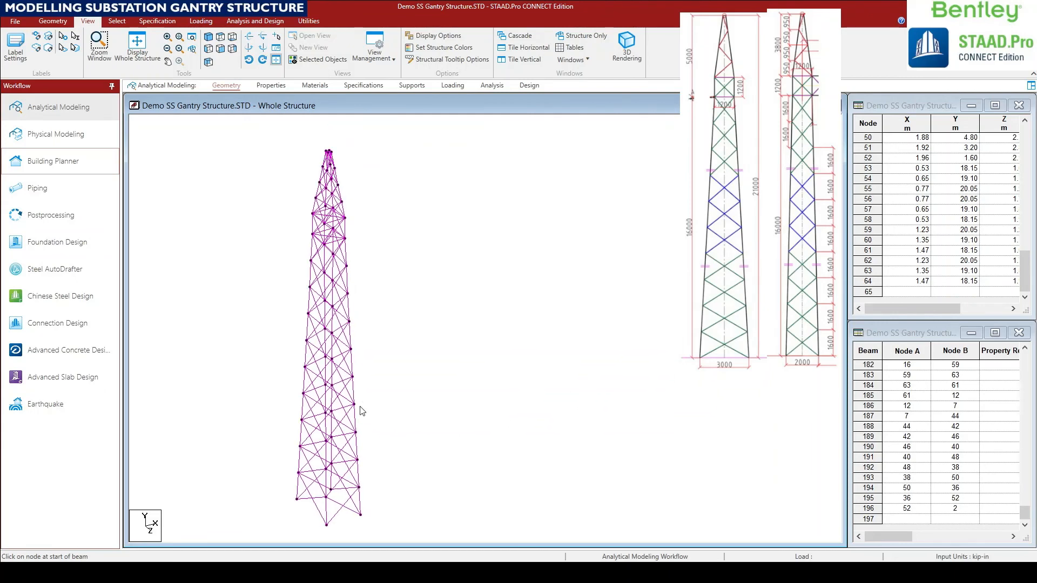
click(220, 48)
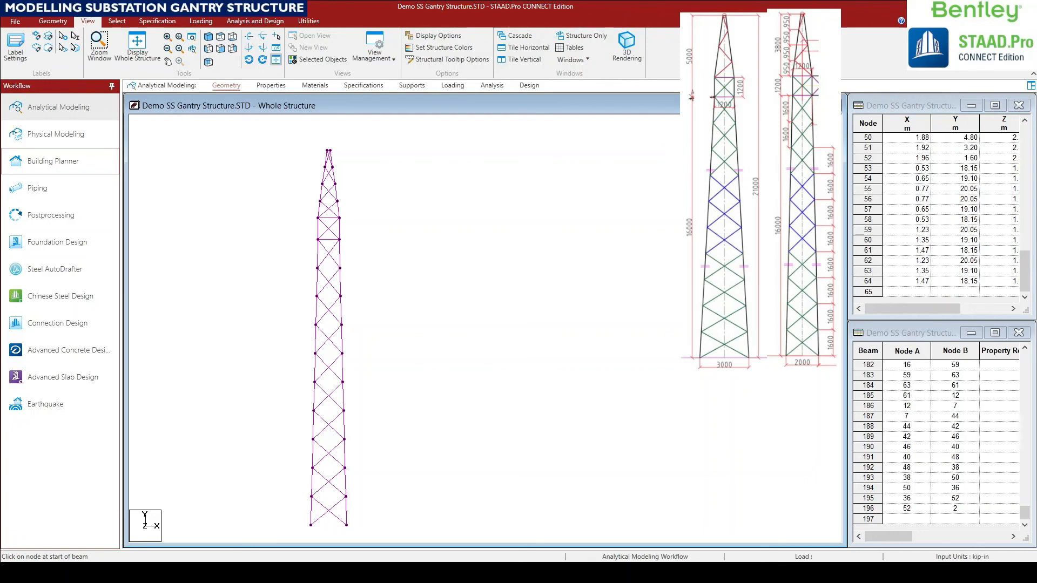
click(208, 49)
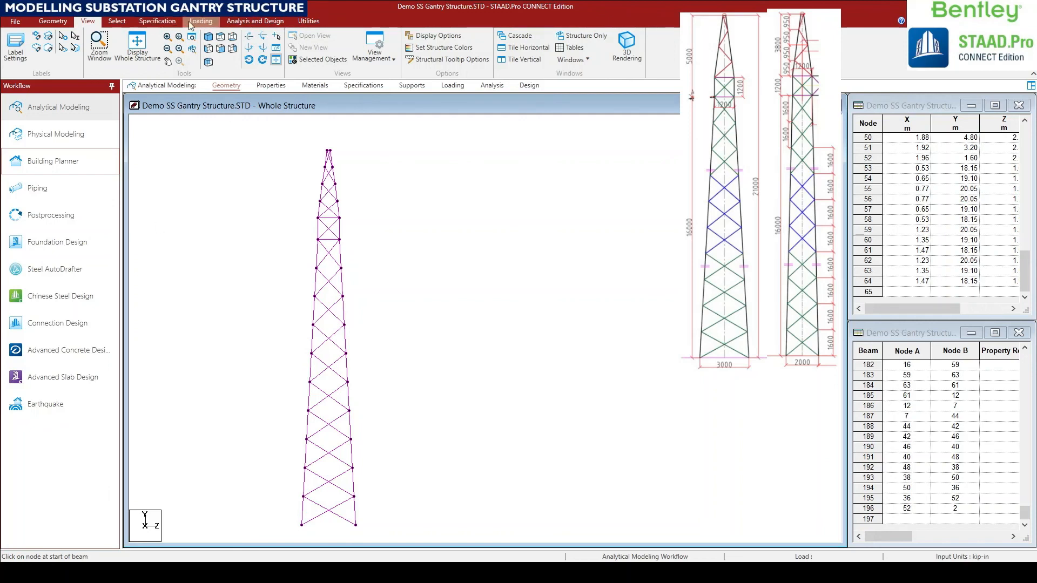
Measure the node-to-node distances along two adjacent base sides of the tower in the isometric view.
click(308, 21)
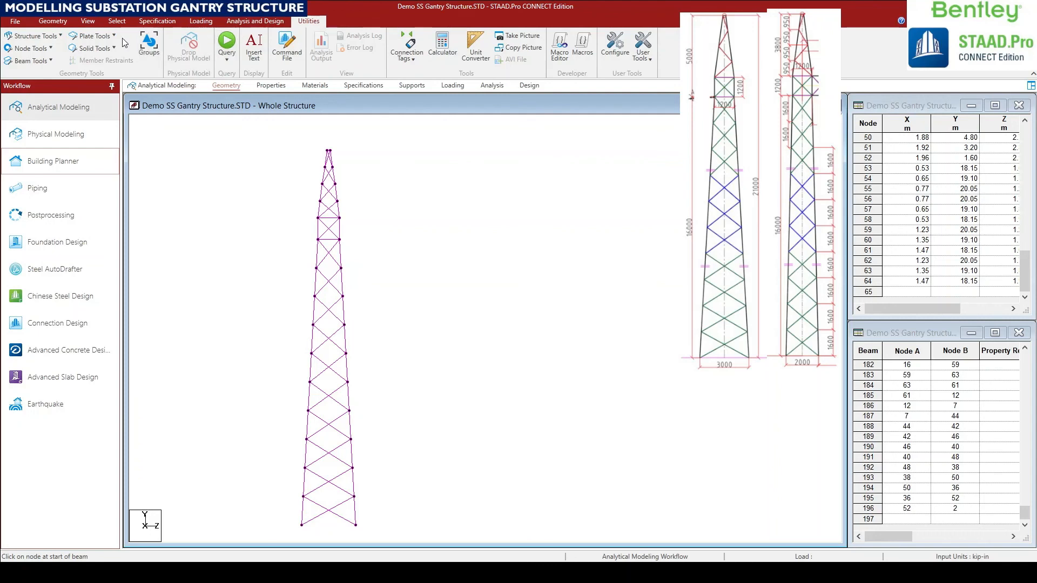
click(31, 48)
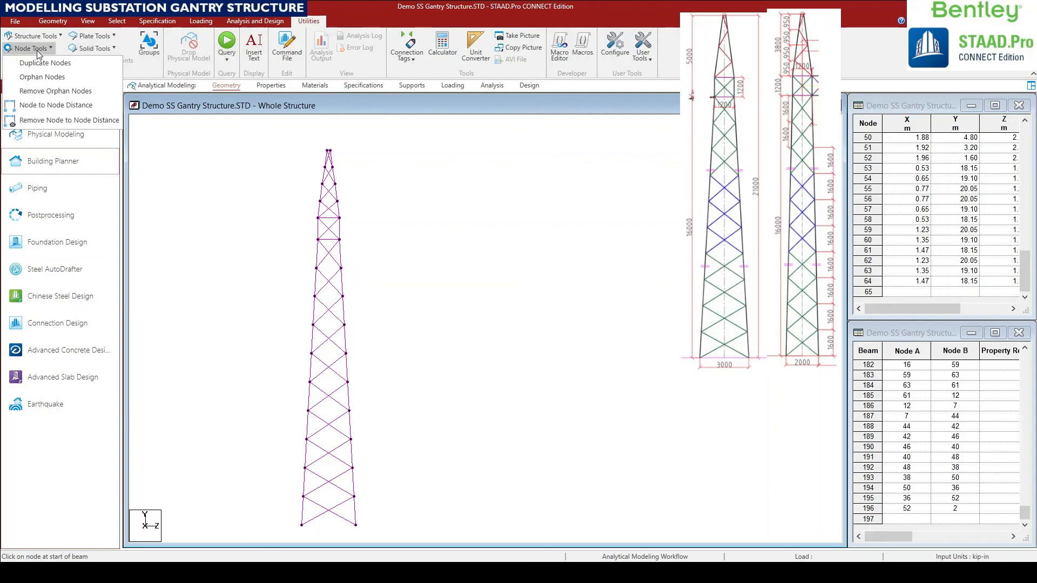
click(56, 108)
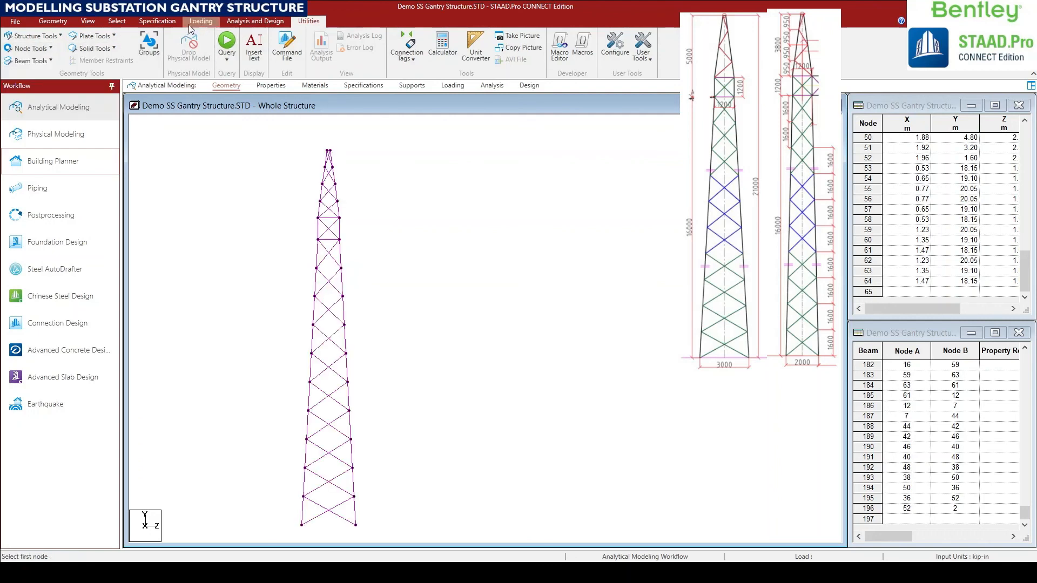
click(87, 22)
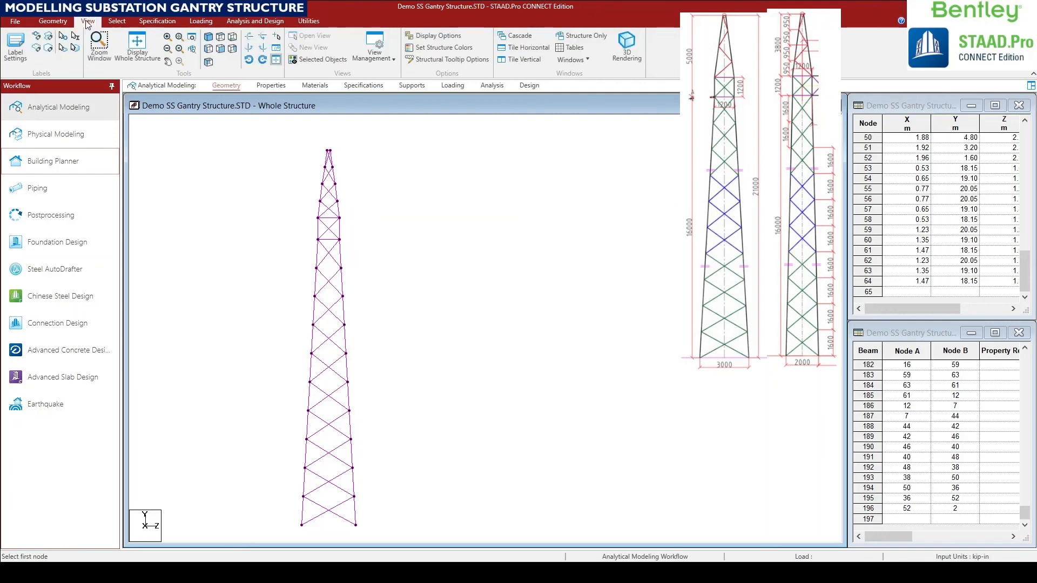
click(209, 38)
middle_drag(482, 338, 448, 265)
click(293, 450)
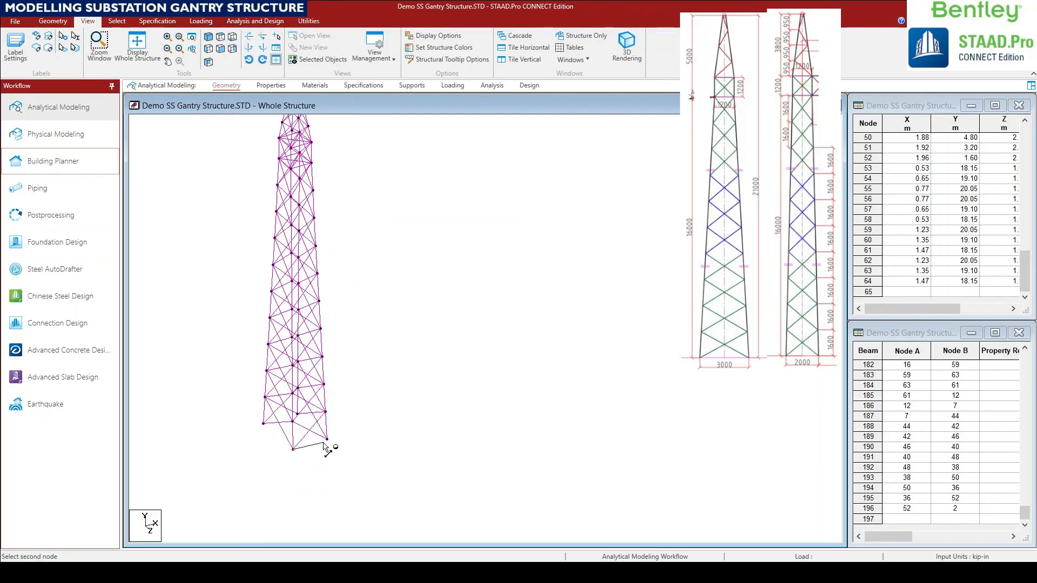
click(326, 440)
click(293, 450)
click(264, 425)
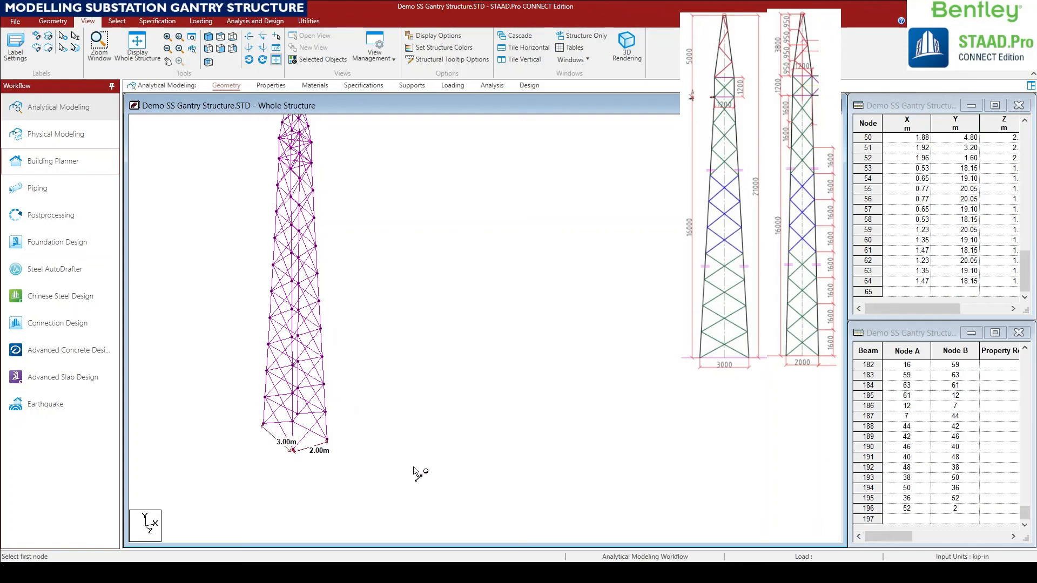
middle_drag(414, 470, 411, 493)
middle_drag(344, 350, 351, 404)
scroll(294, 264, up, 2)
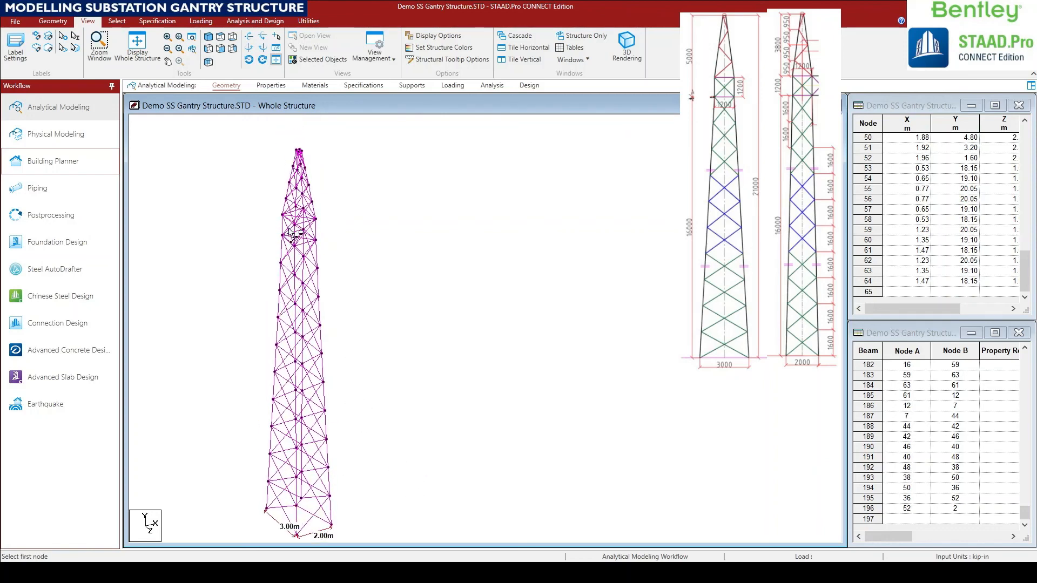
Remove the node-to-node distance dimensions displayed at the tower base.
middle_drag(314, 306, 345, 327)
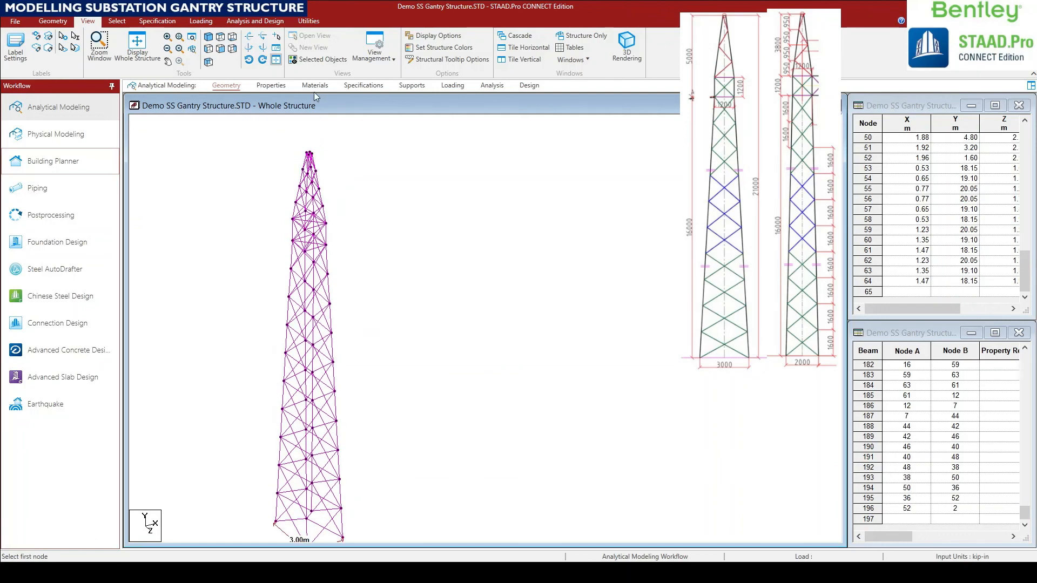
click(307, 23)
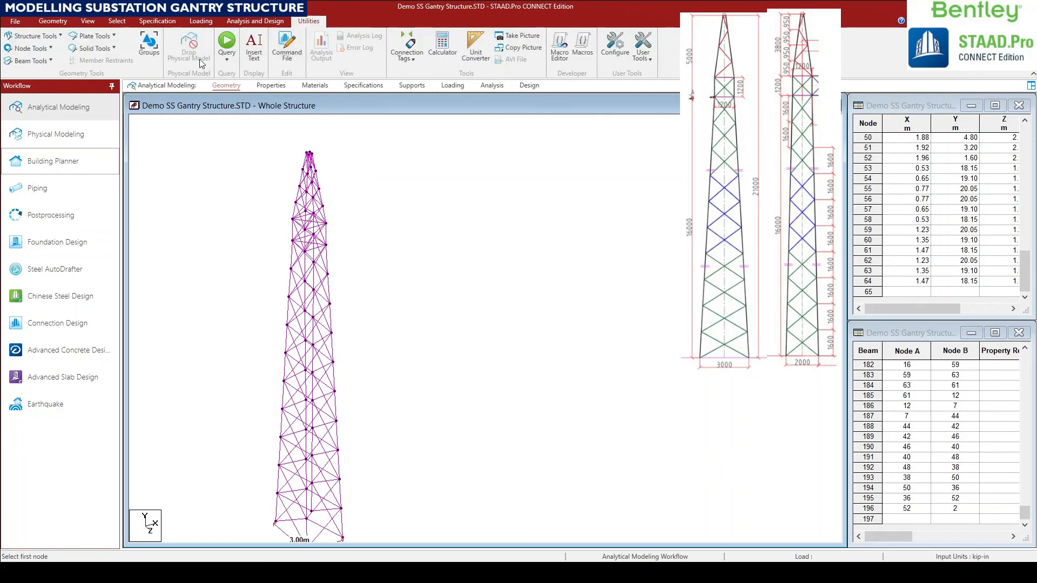
click(32, 48)
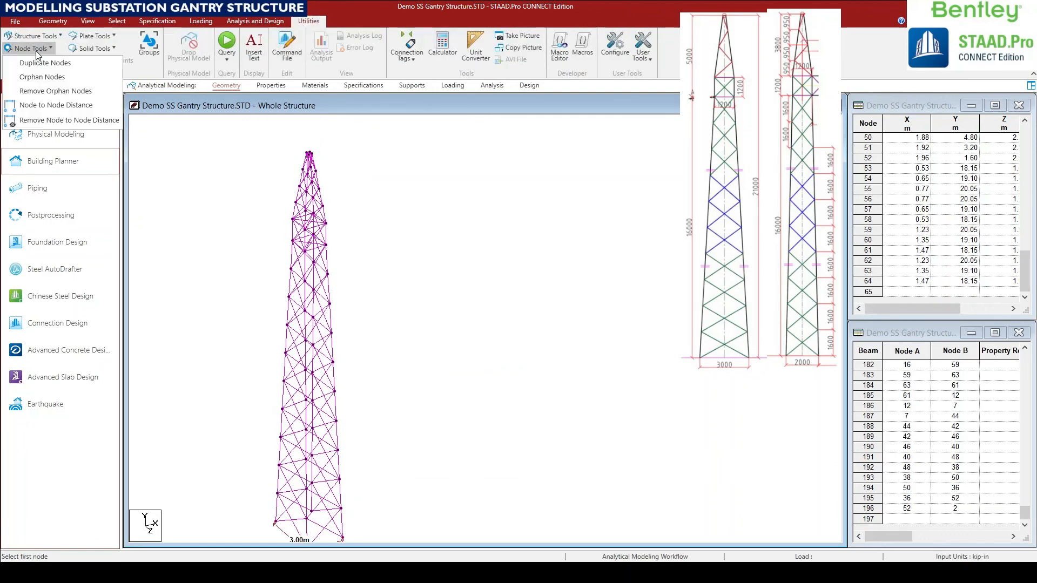
click(60, 106)
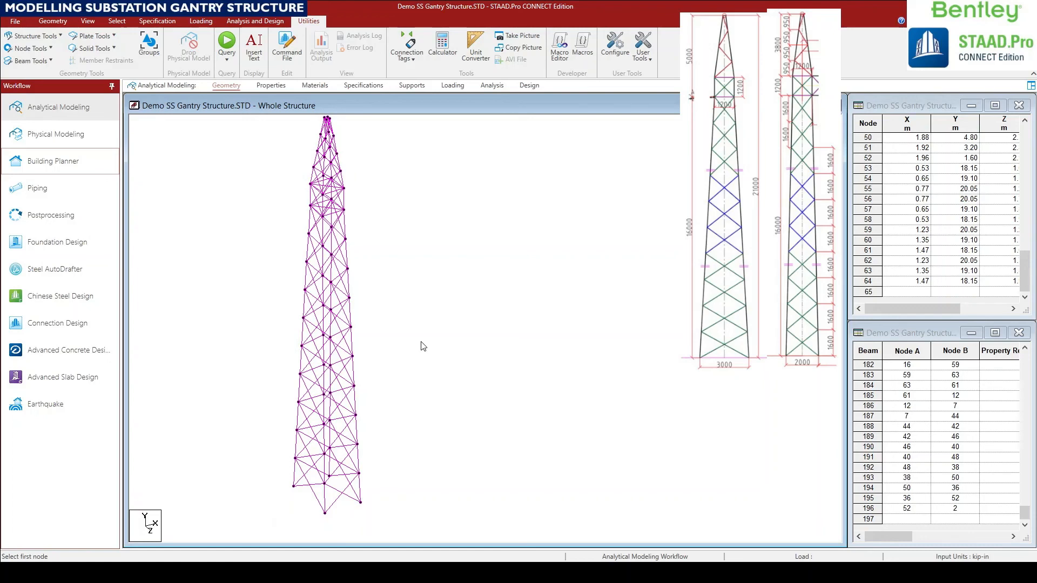
middle_drag(369, 429, 380, 427)
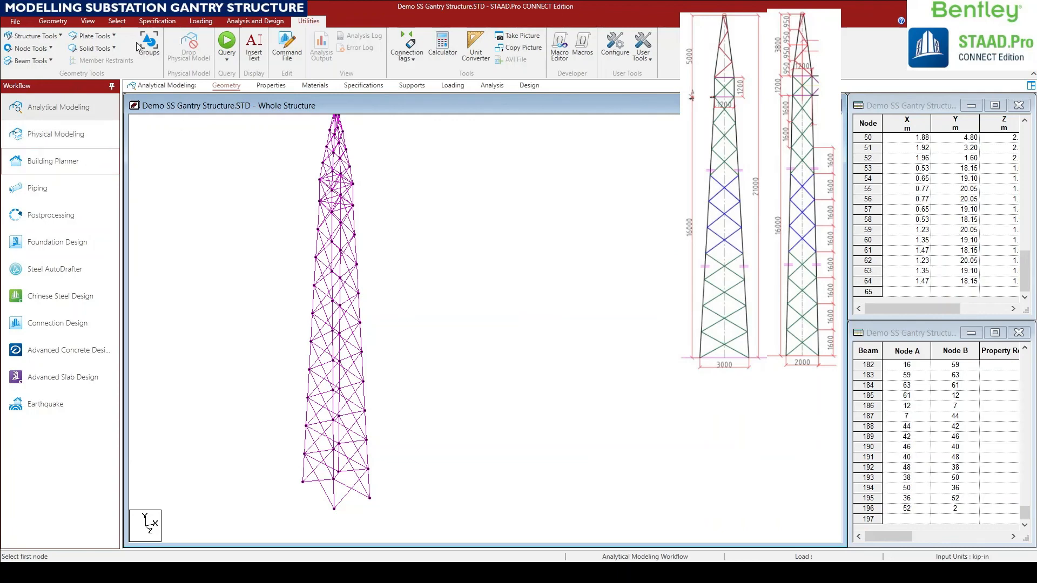
Create a pinned support definition, select it for assignment and try to open it for editing.
click(146, 22)
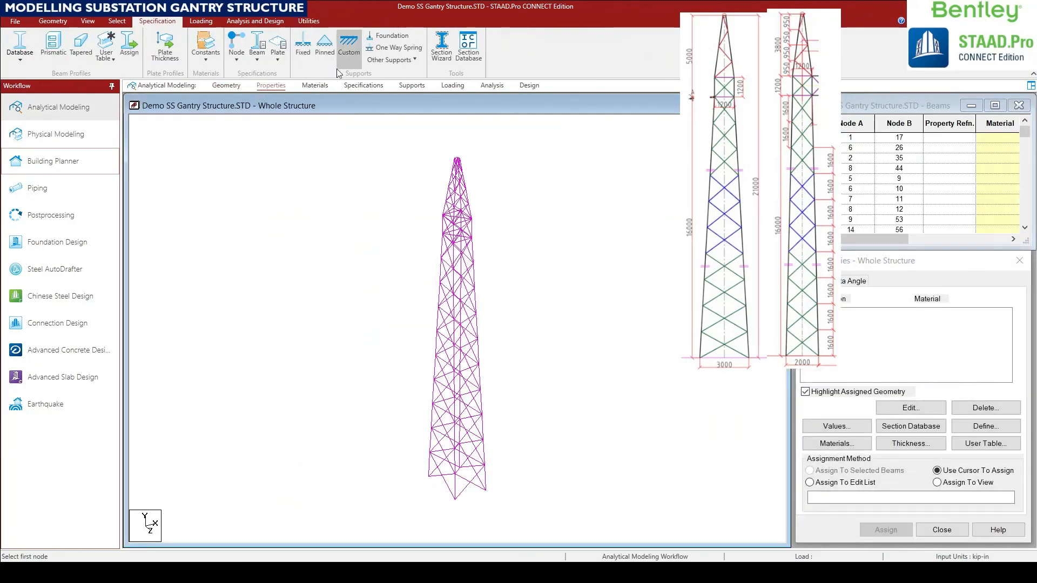
click(325, 52)
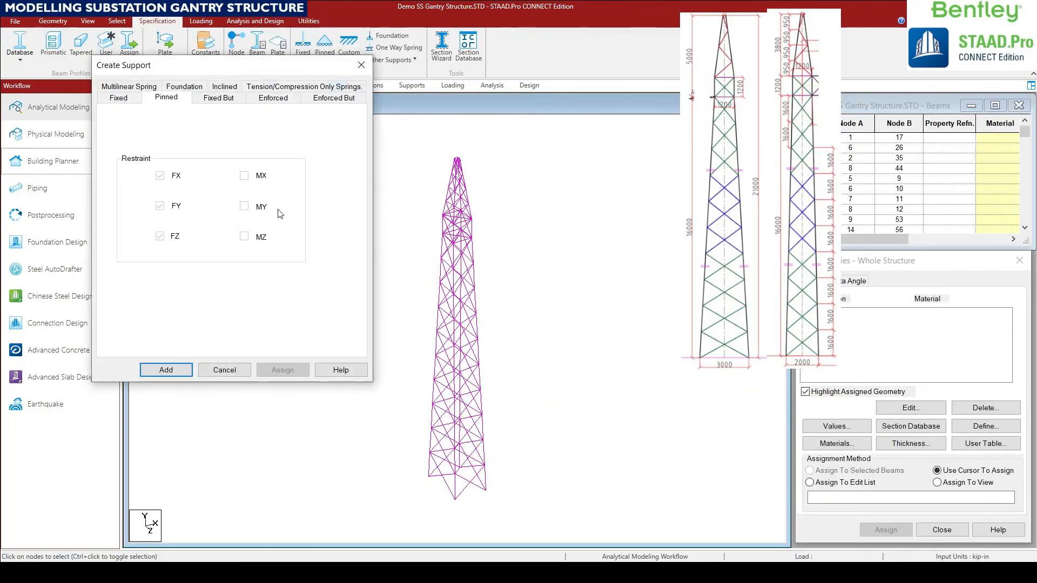
click(167, 370)
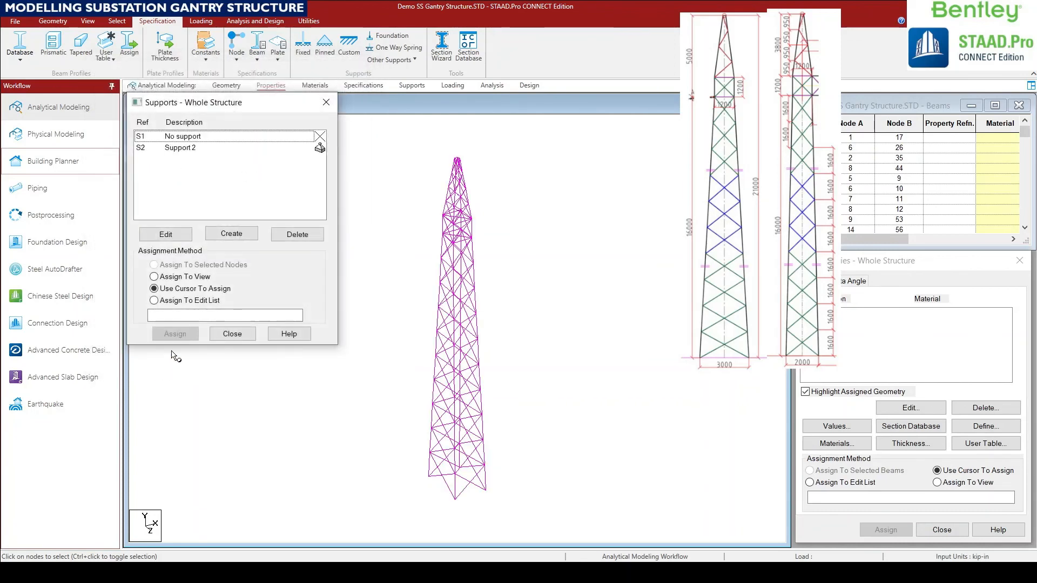
click(182, 152)
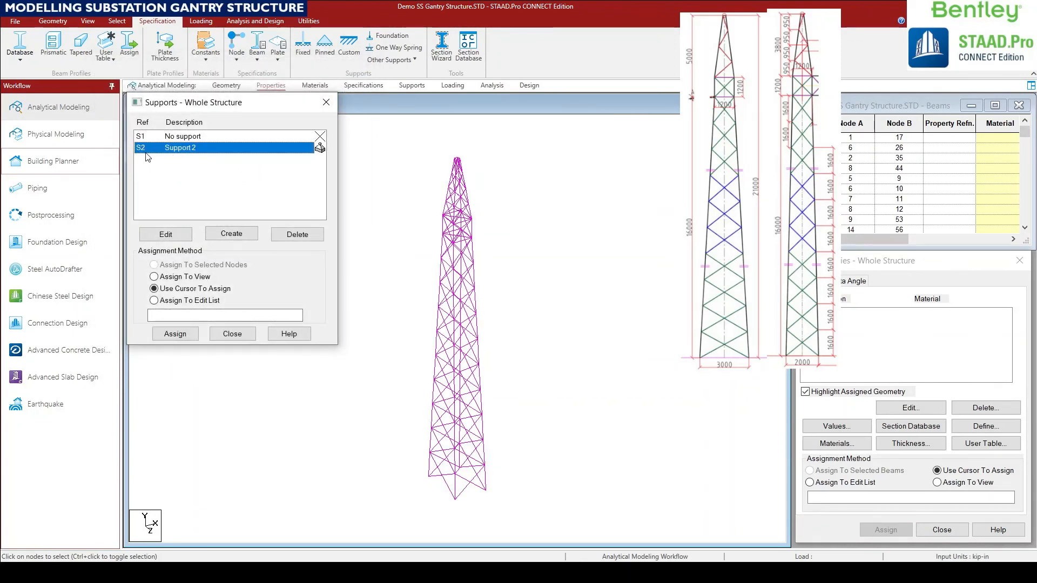
double_click(196, 148)
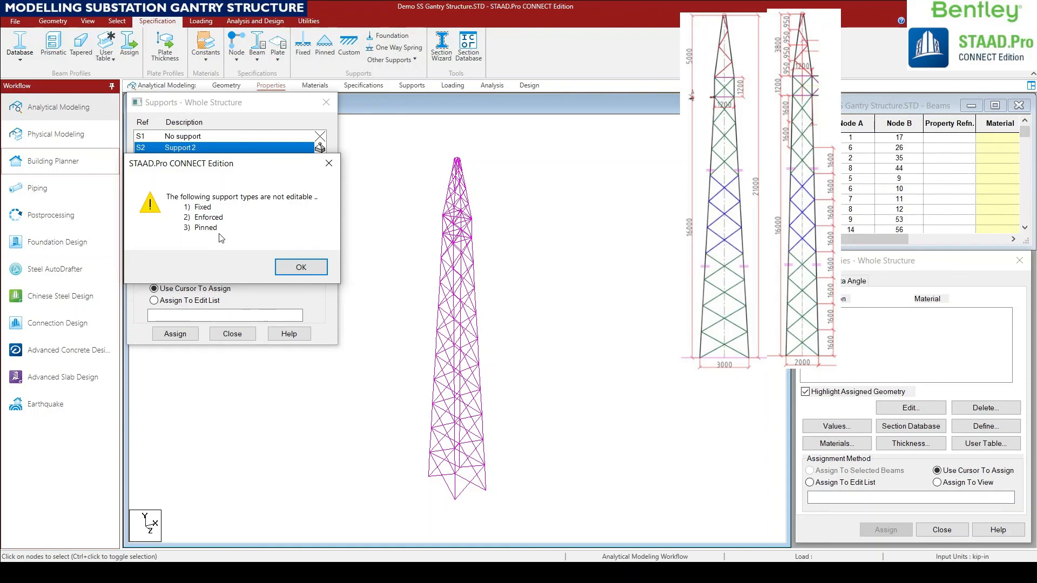
click(300, 267)
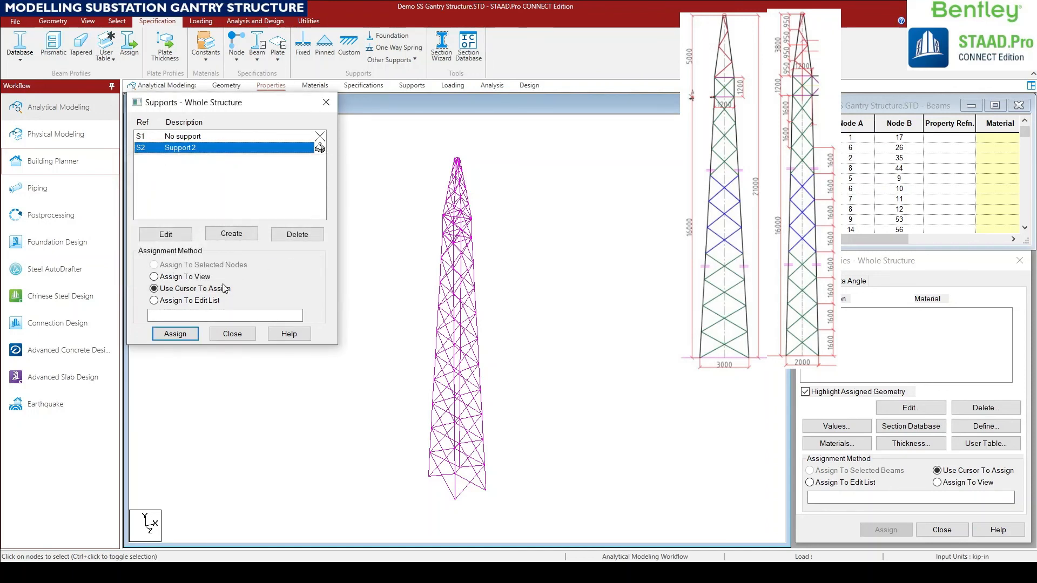
Assign the pinned support to the four selected base nodes of the tower and close the supports list.
middle_drag(432, 485, 409, 434)
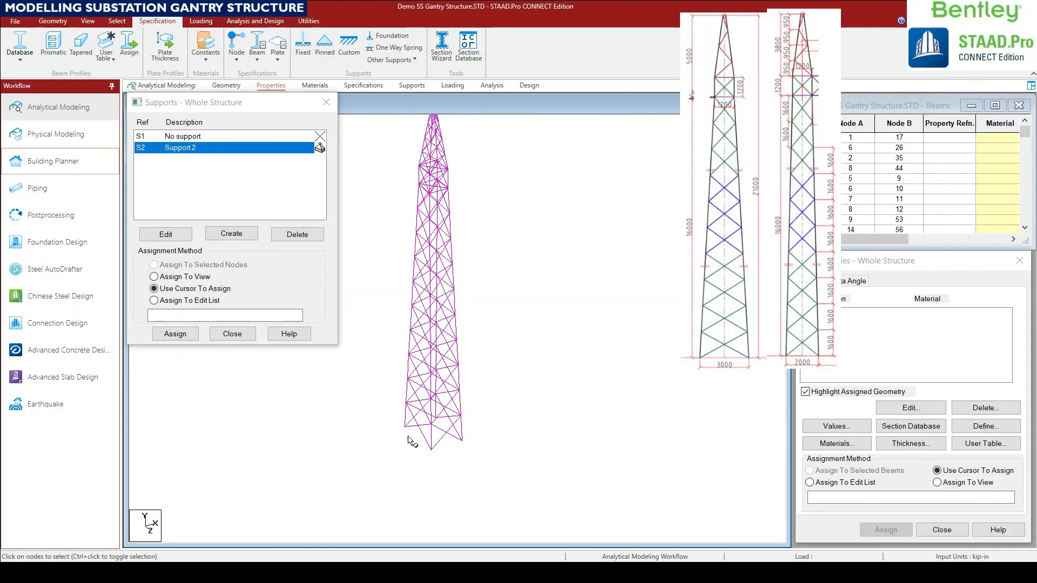
click(406, 427)
ctrl+click(431, 450)
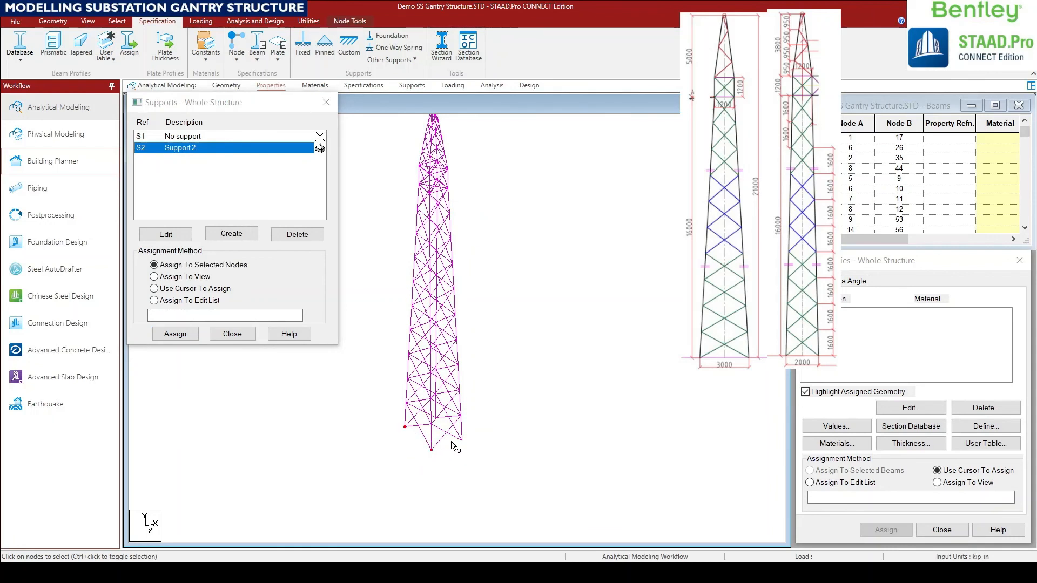
ctrl+click(431, 424)
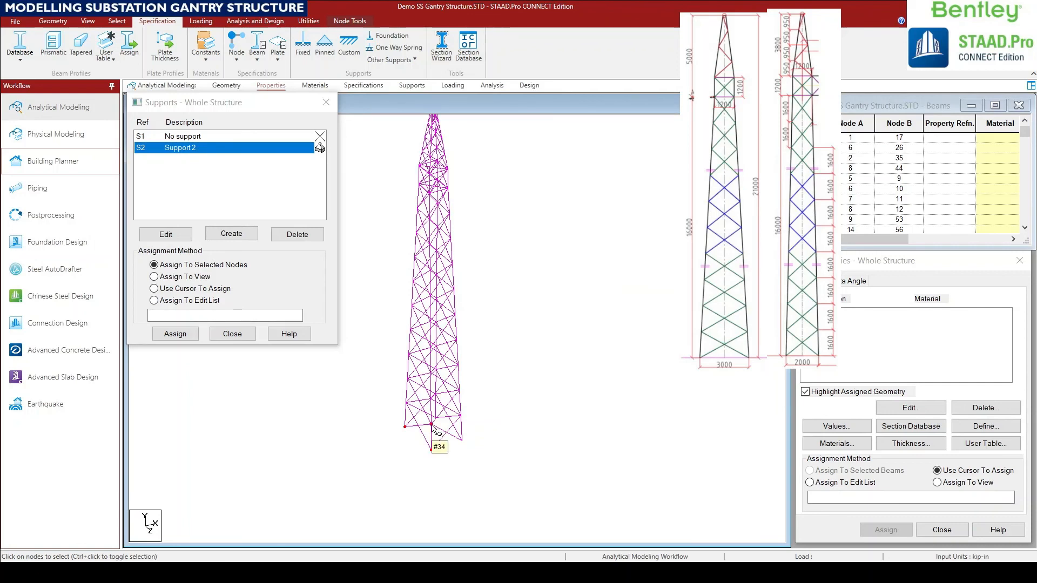
ctrl+click(463, 443)
scroll(479, 453, up, 2)
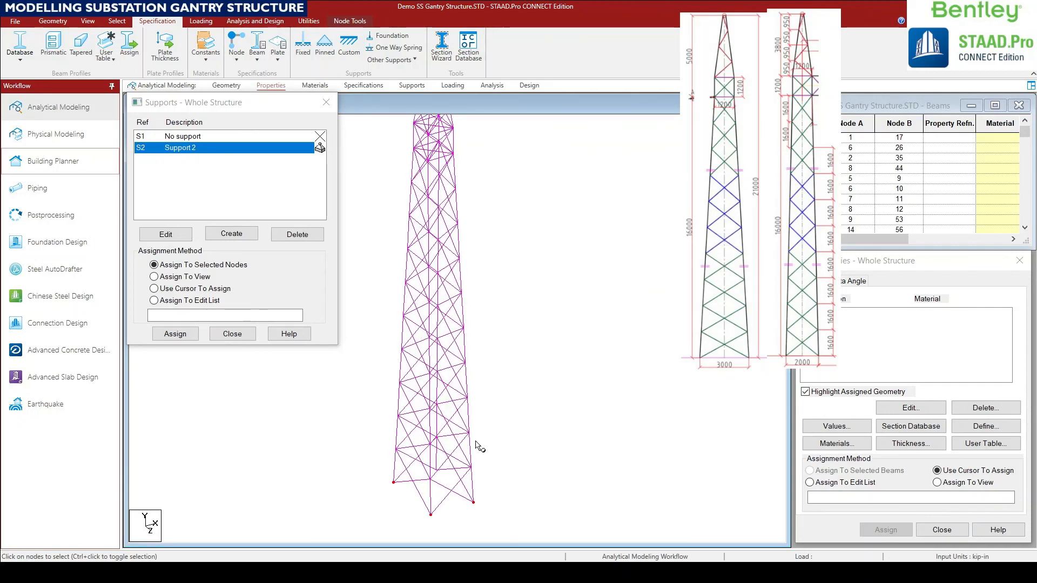
middle_drag(468, 449, 410, 376)
scroll(409, 377, up, 1)
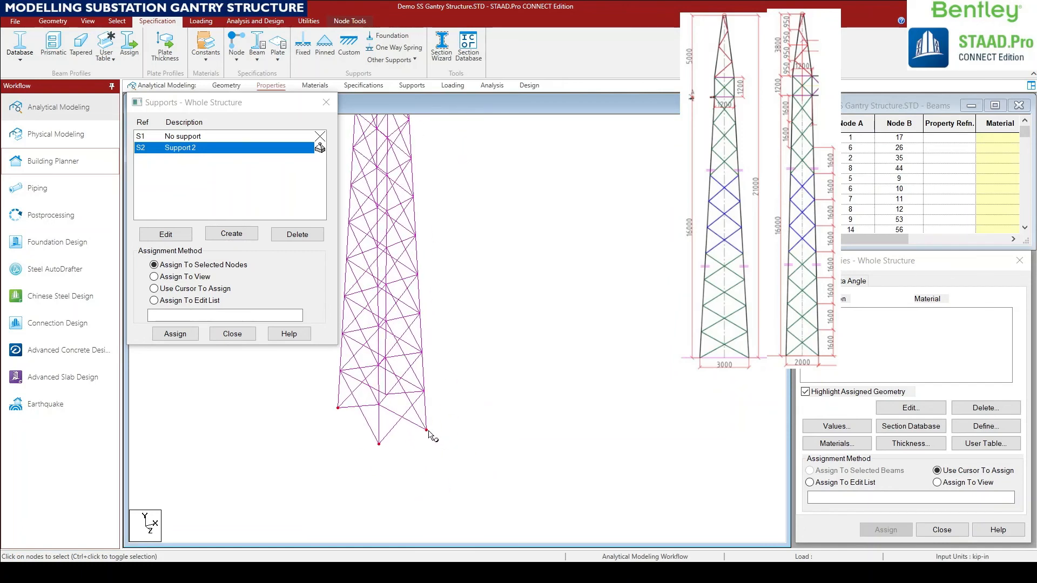
ctrl+click(386, 396)
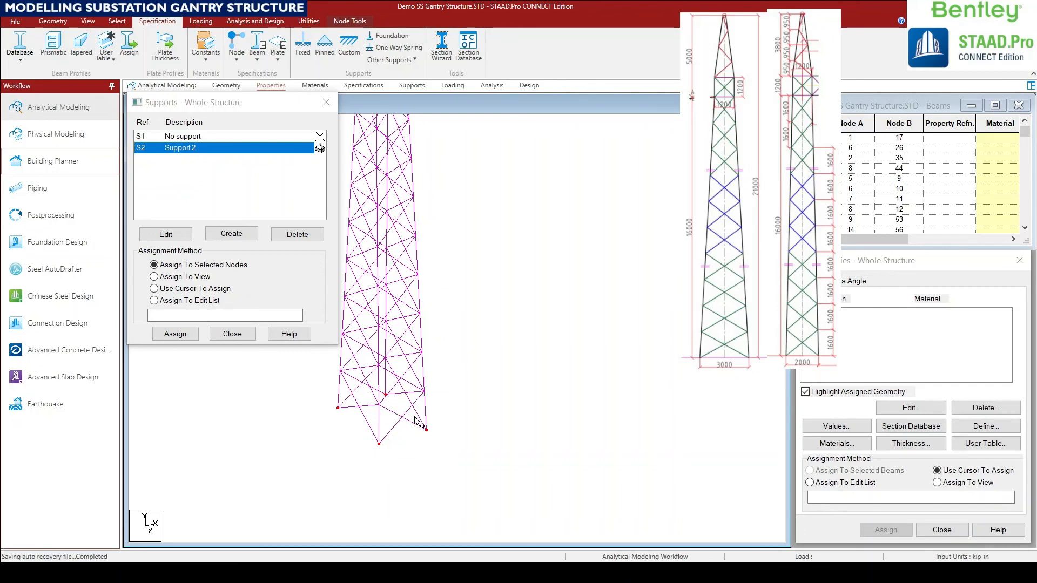
click(175, 334)
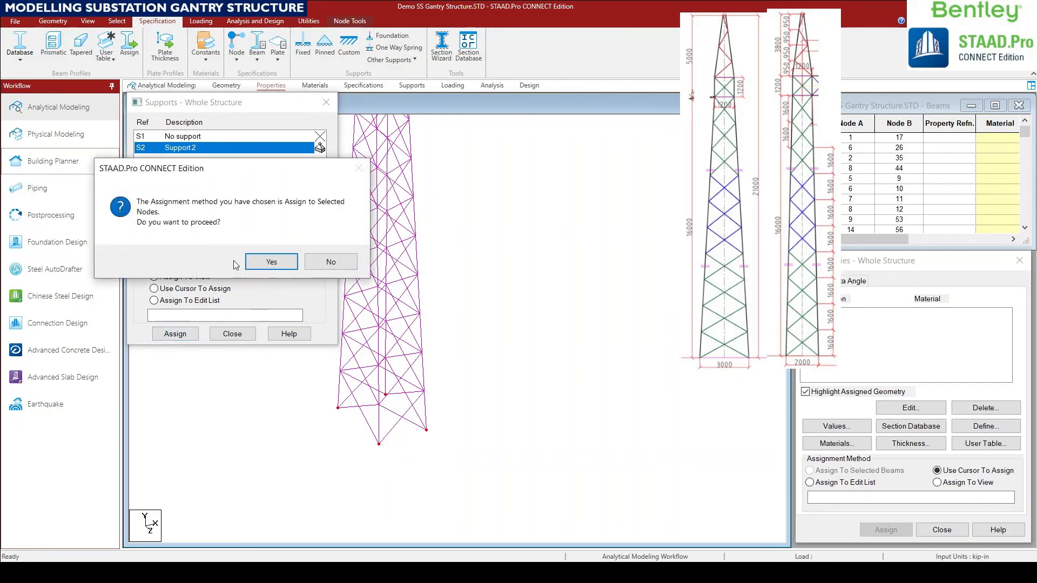
click(271, 262)
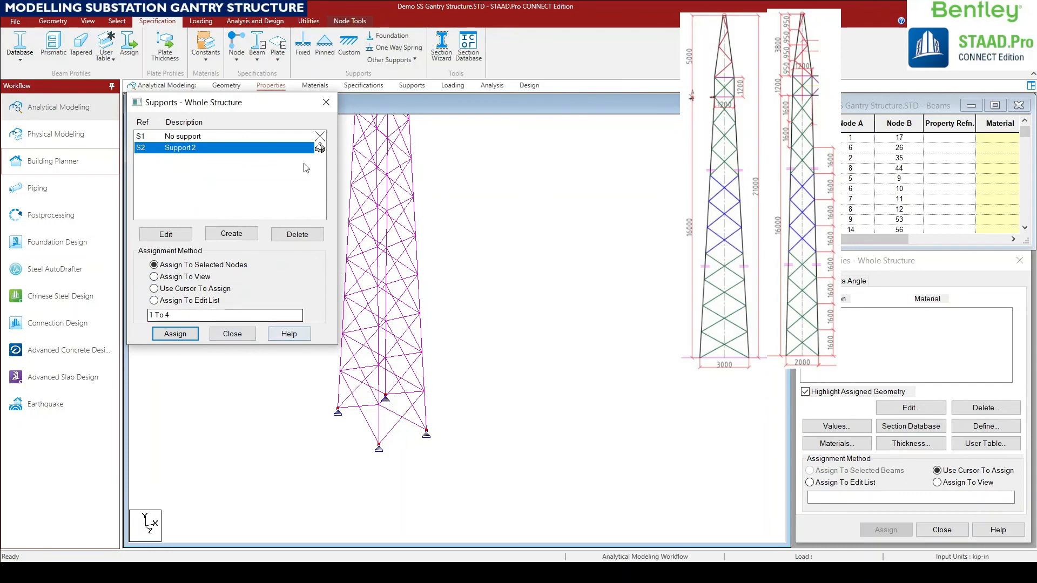
click(326, 102)
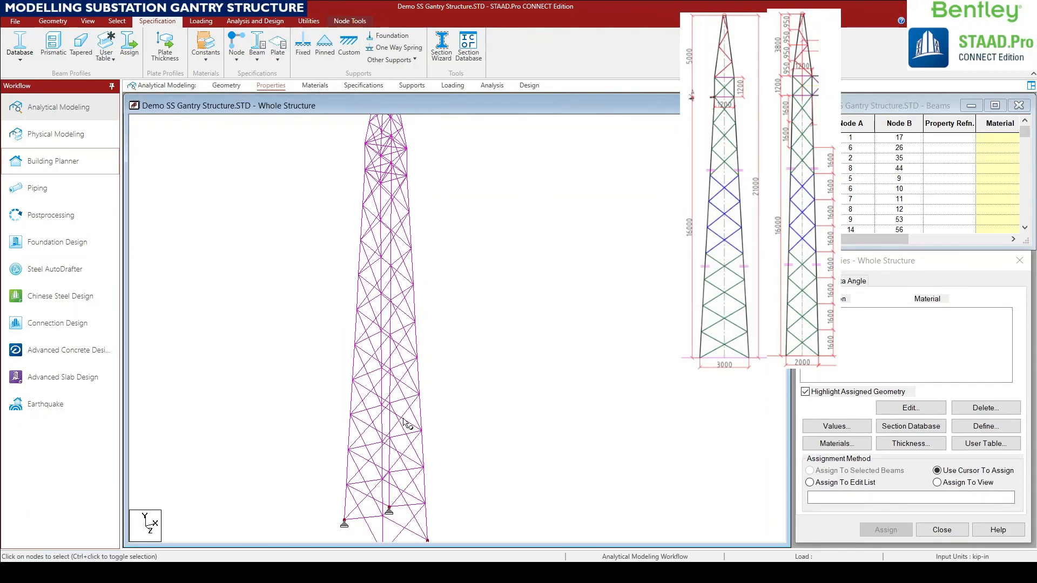